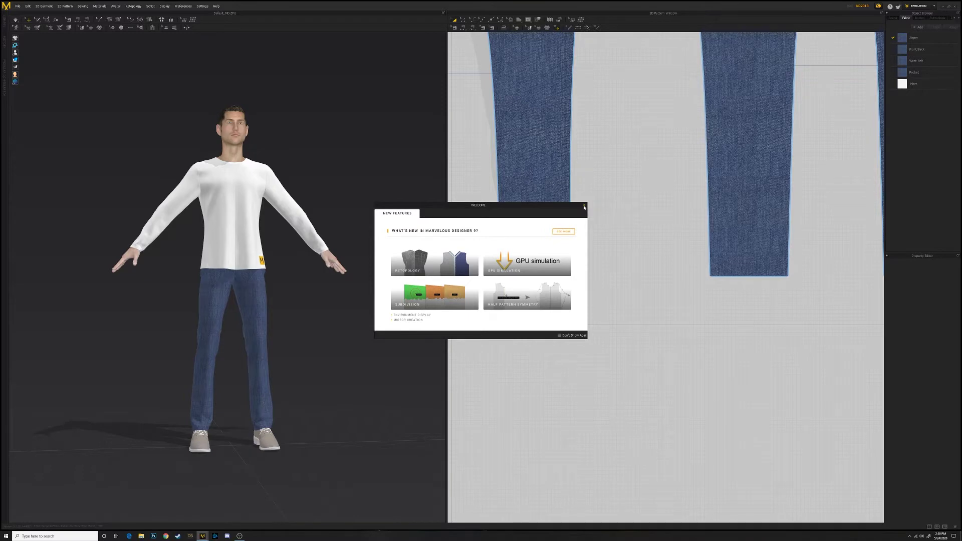
Dismiss the welcome window and start a new project without the default shirt and jeans
left_click(584, 206)
scroll(635, 183, "up", 5)
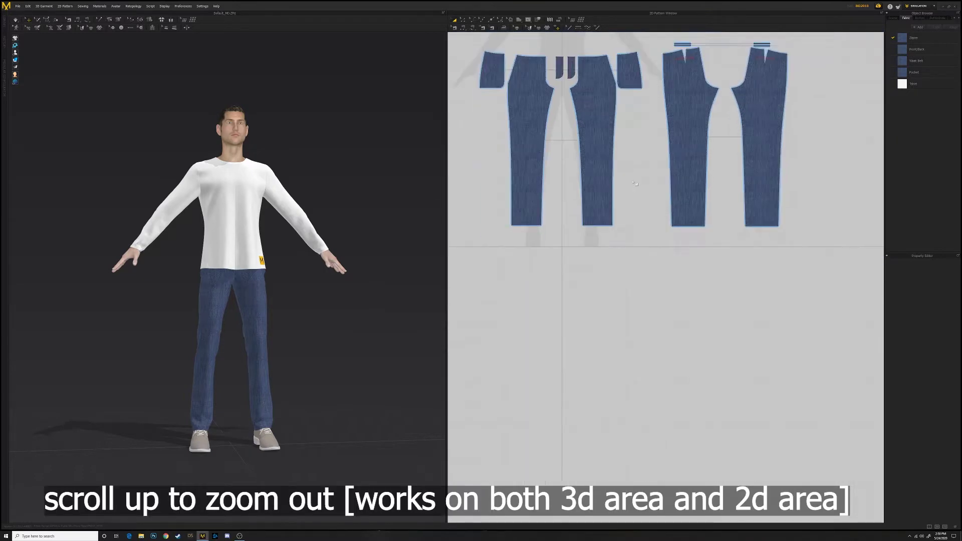
middle_click_drag(632, 143, 673, 371)
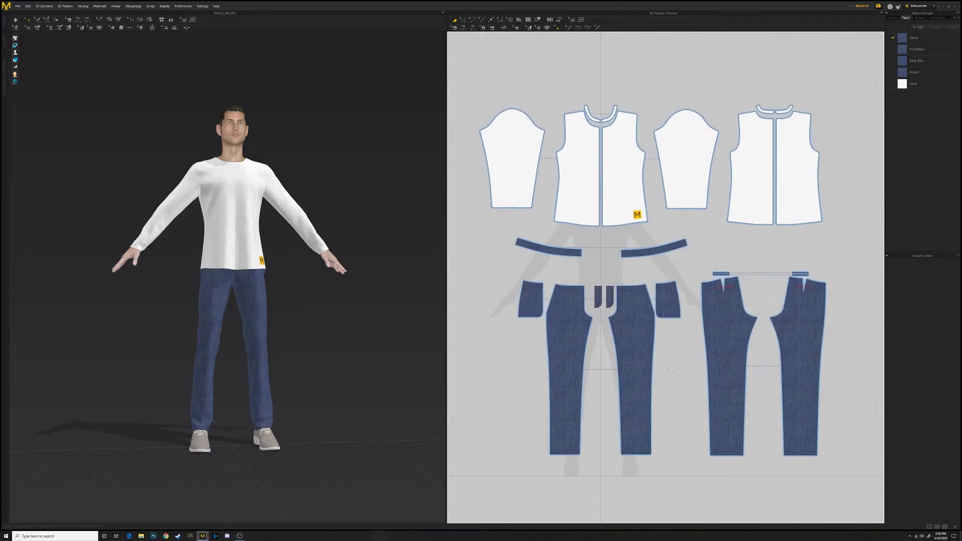
left_click(18, 7)
left_click(20, 13)
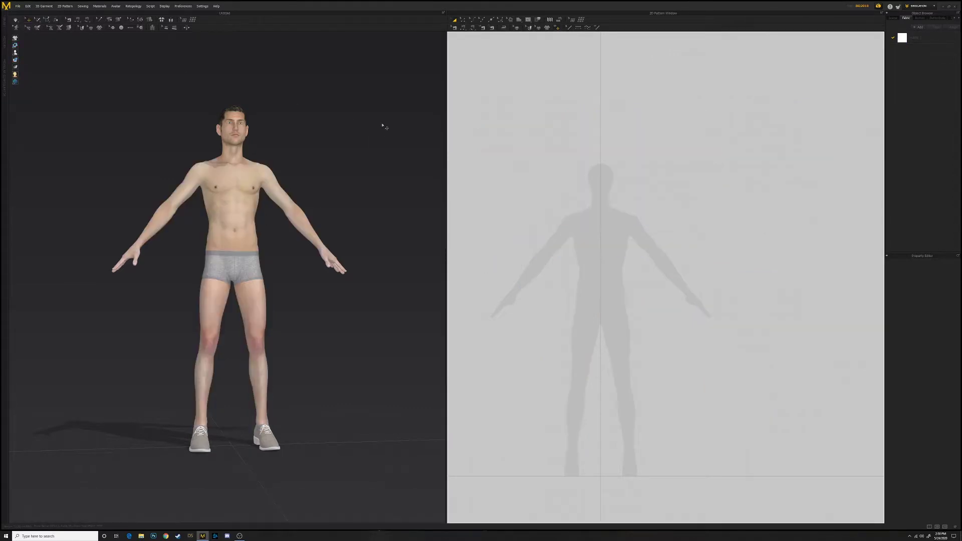
Import the Genesis 8 Male Base OBJ with load type Open, as an avatar with automatic arrangement points, at cm (DAZ Studio) scale
left_click(18, 6)
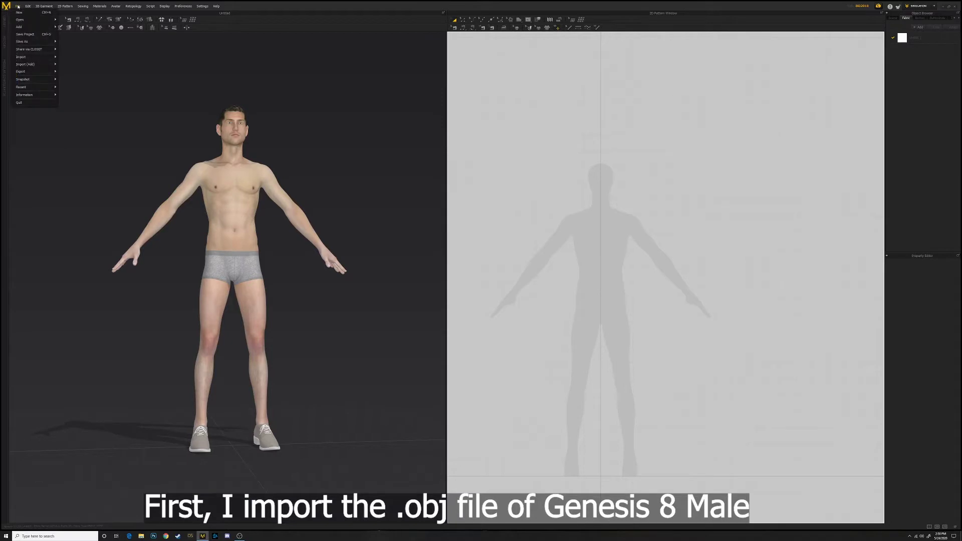
mouse_move(30, 57)
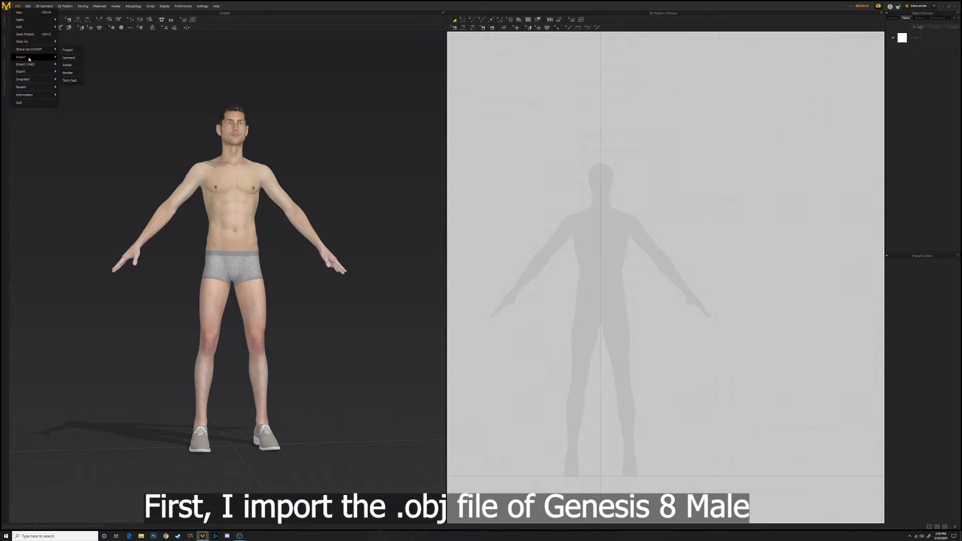
left_click(73, 59)
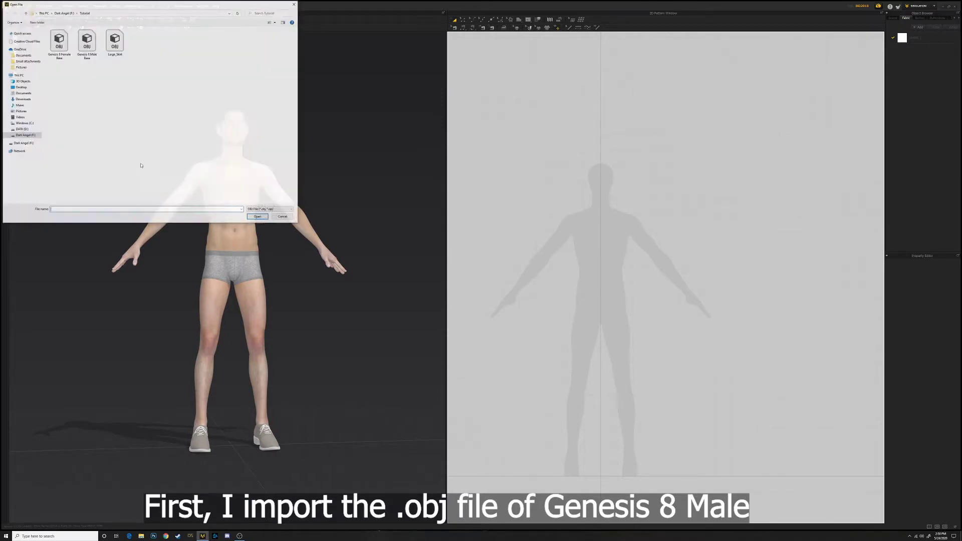
left_click(87, 41)
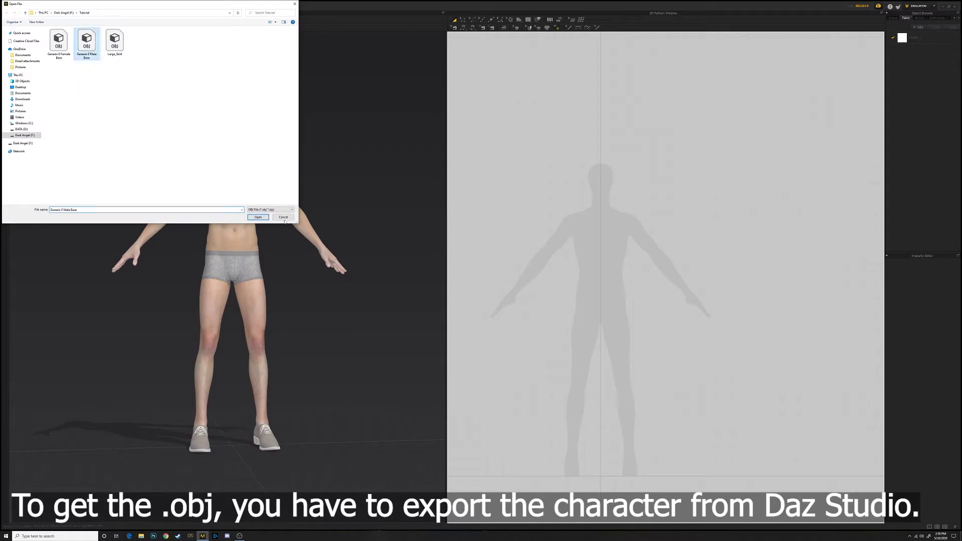
left_click(264, 217)
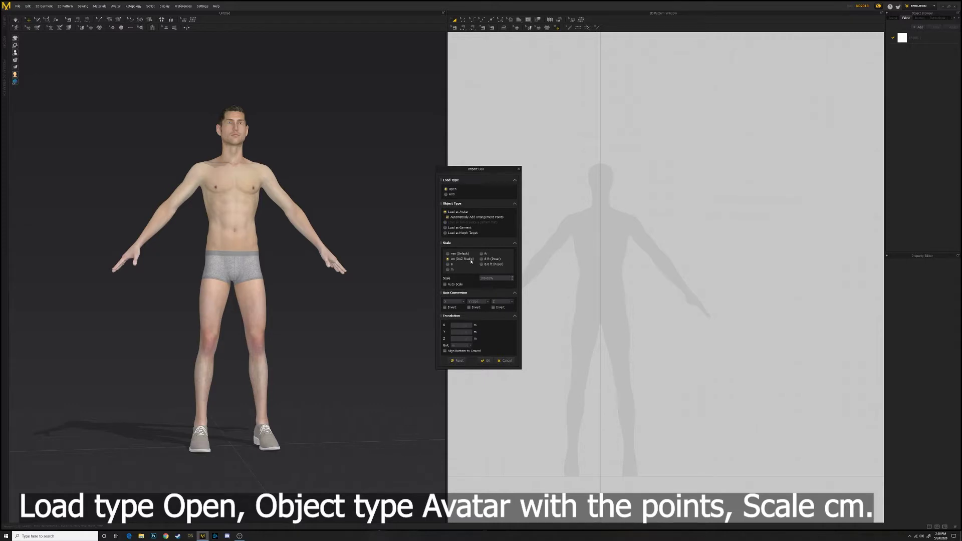
left_click(486, 361)
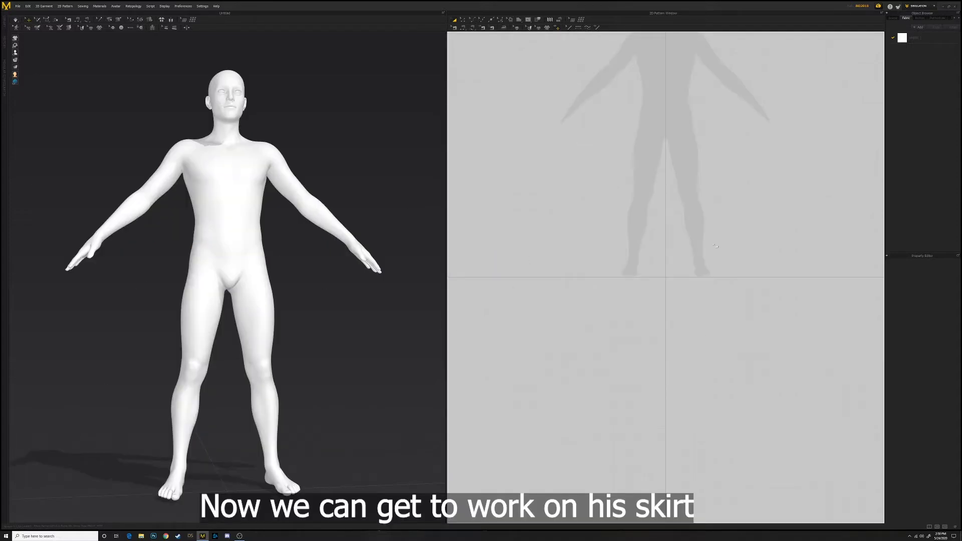
Set the 3D view to front and start a polygon pattern with a short vertical edge of specified length at the silhouette's waist side
middle_click_drag(763, 168, 694, 322)
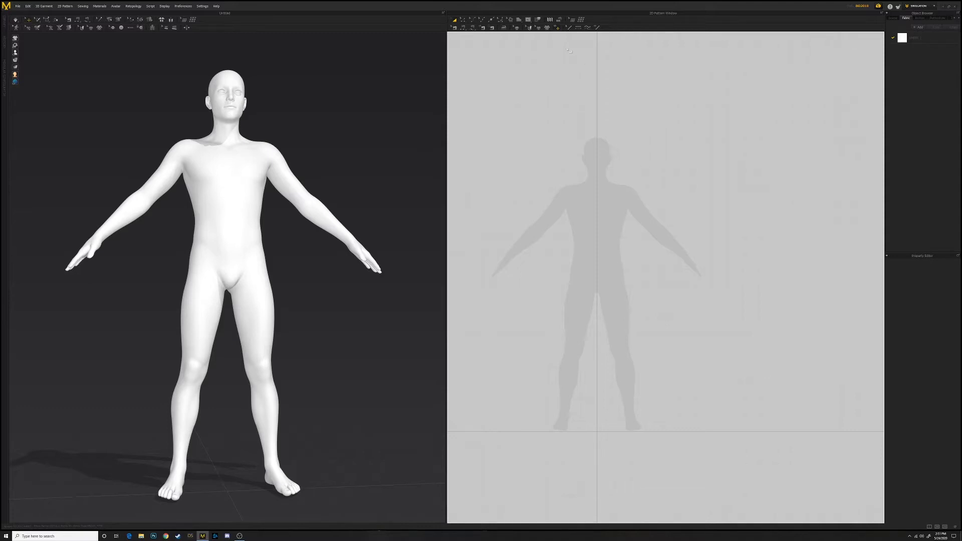
left_click(519, 20)
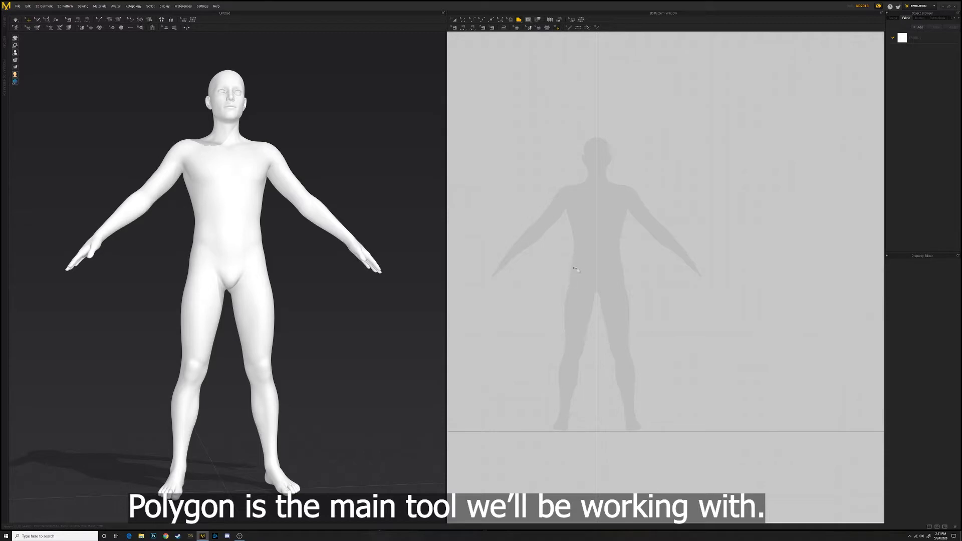
right_click(387, 216)
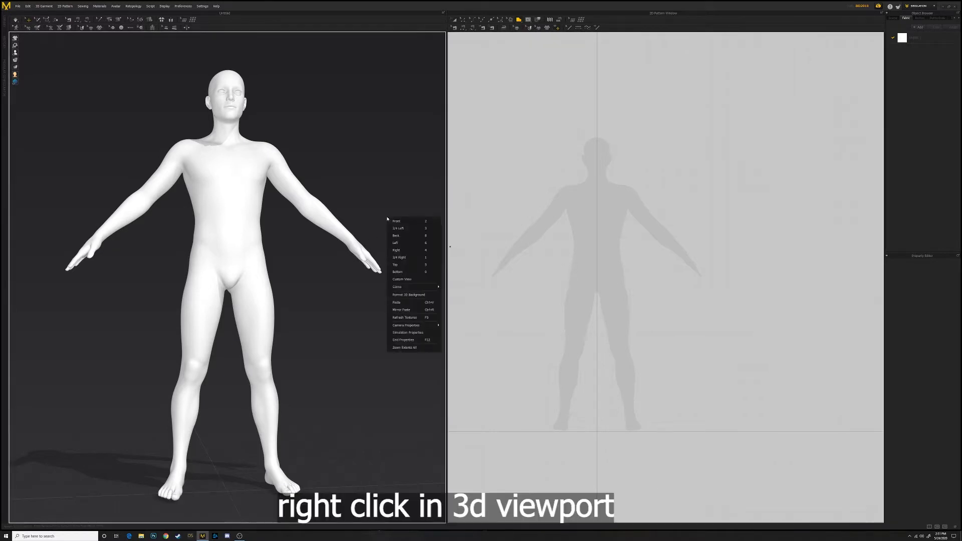
left_click(398, 221)
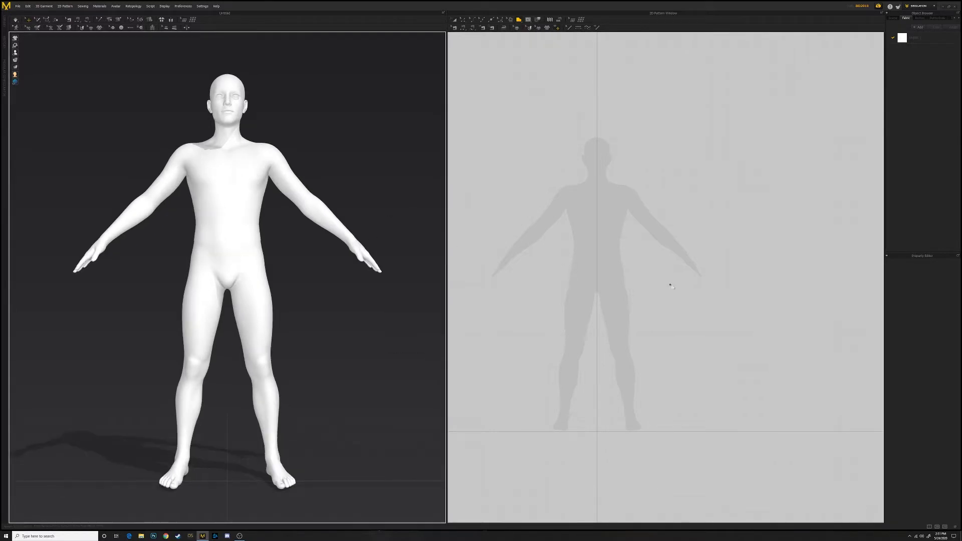
scroll(634, 271, "down", 5)
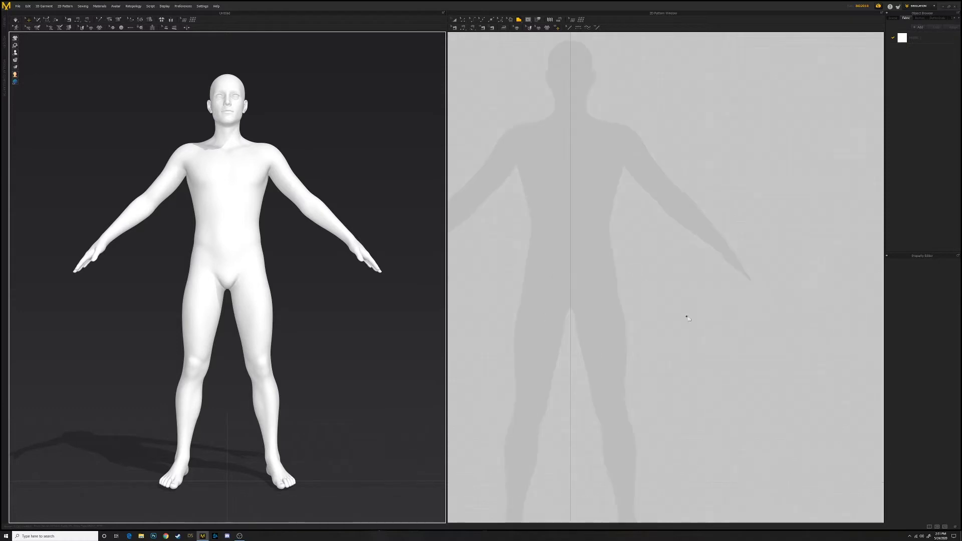
middle_click_drag(688, 318, 742, 254)
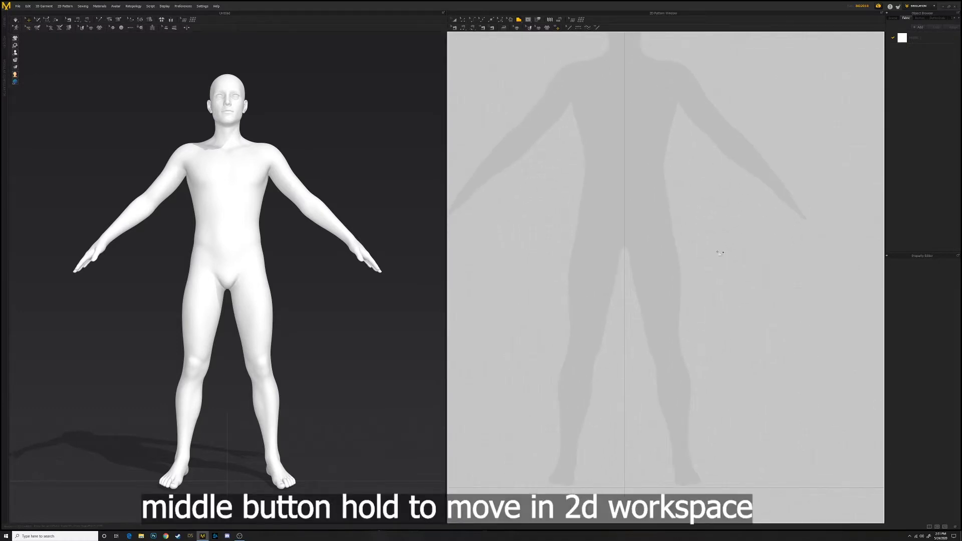
right_click(577, 211)
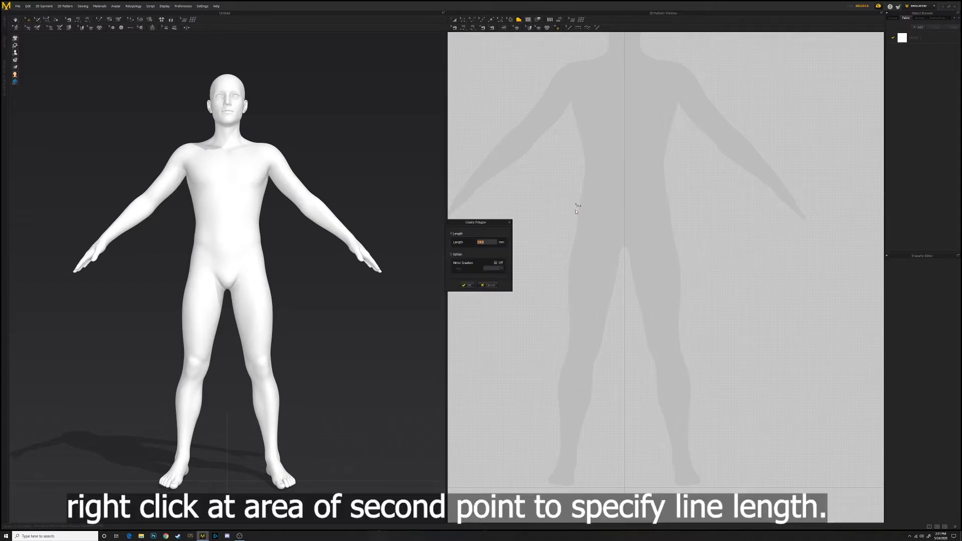
type("10")
key("Return")
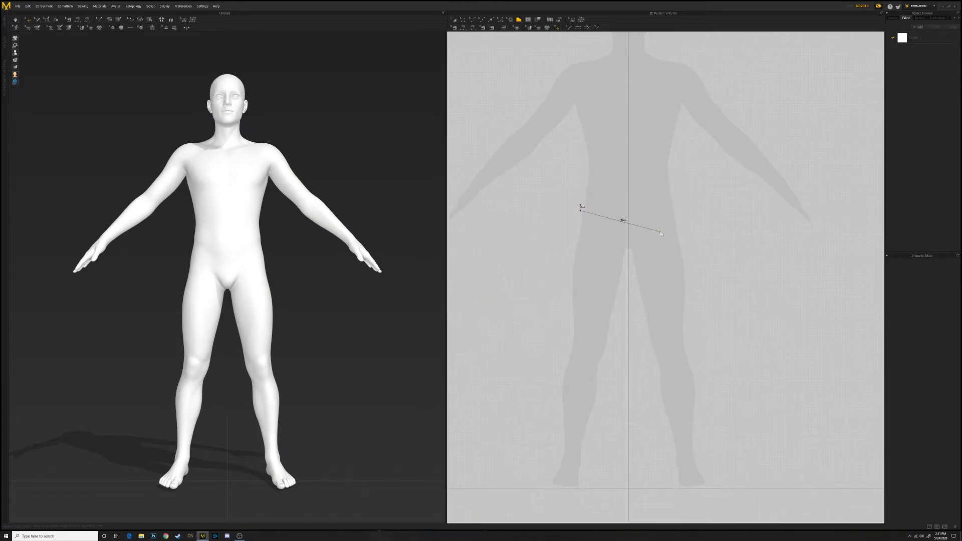
Complete the polygon as a thin, straight horizontal waistband strip spanning the silhouette's hips, closing it at the starting point
scroll(660, 227, "down", 2)
scroll(656, 218, "up", 3)
scroll(657, 220, "up", 1)
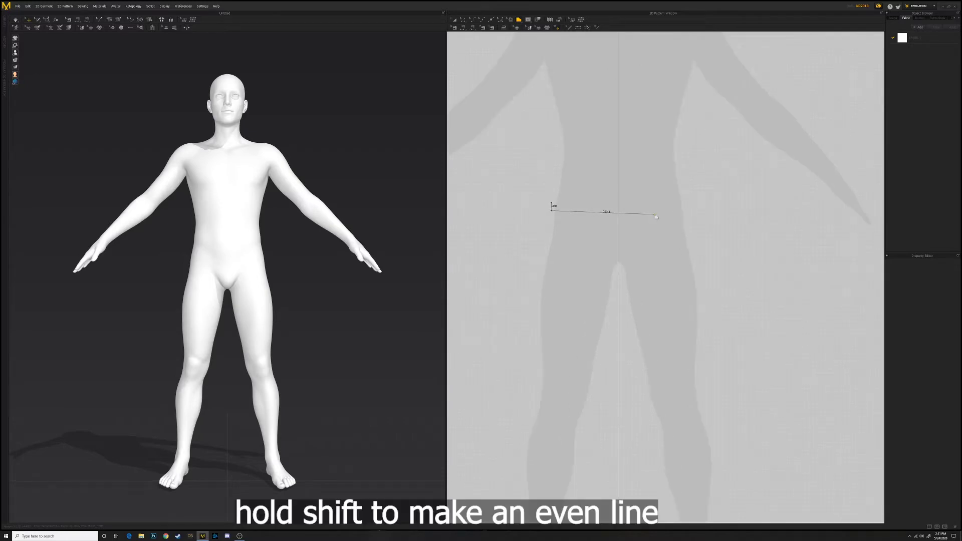
key("shift")
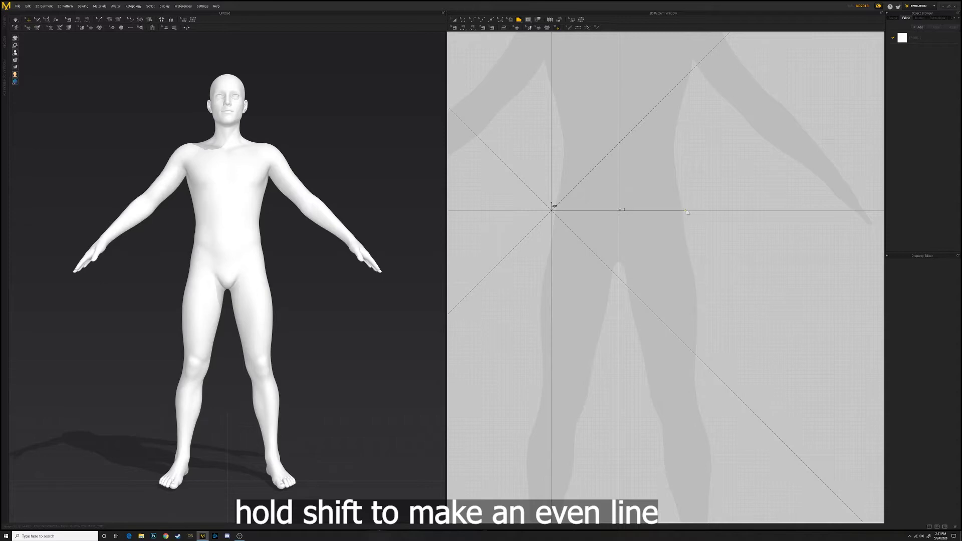
left_click(686, 210, "shift")
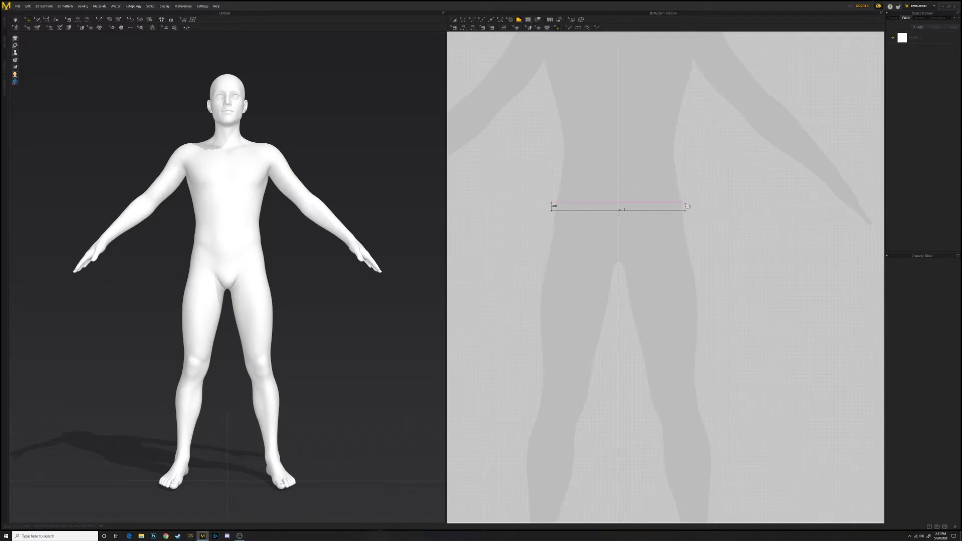
left_click(686, 204)
left_click(552, 204)
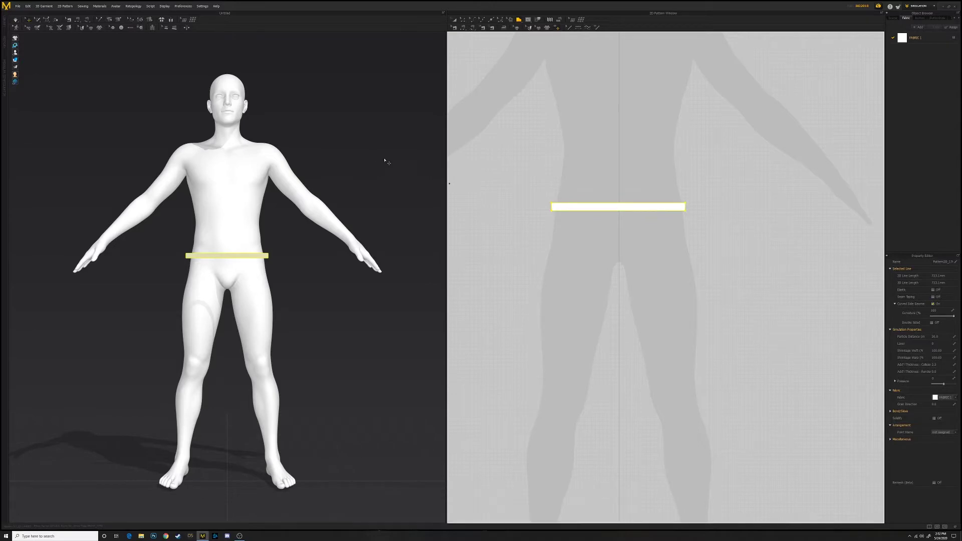
Move the waistband strip closer to the front of the avatar's body in the 3D view with the Transform tool
right_click_drag(386, 183, 339, 189)
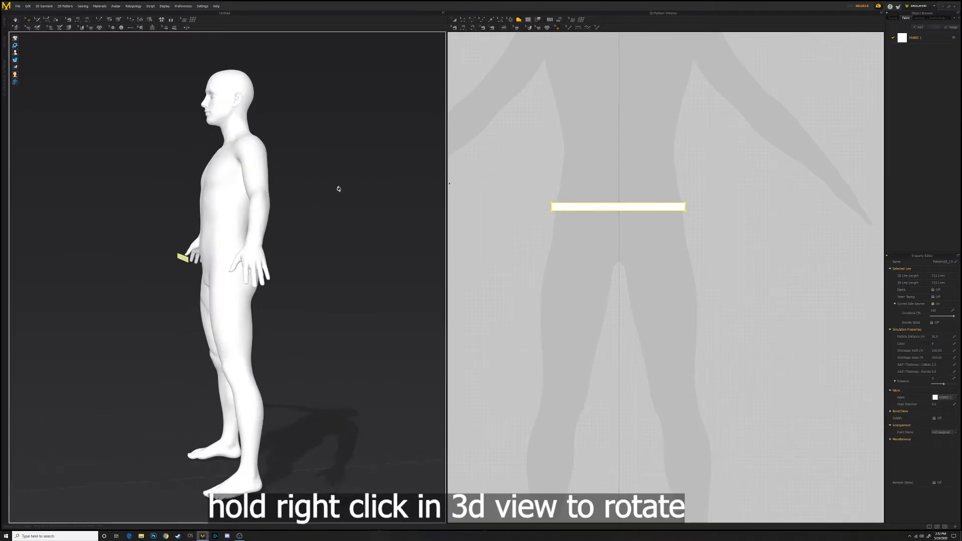
left_click(455, 20)
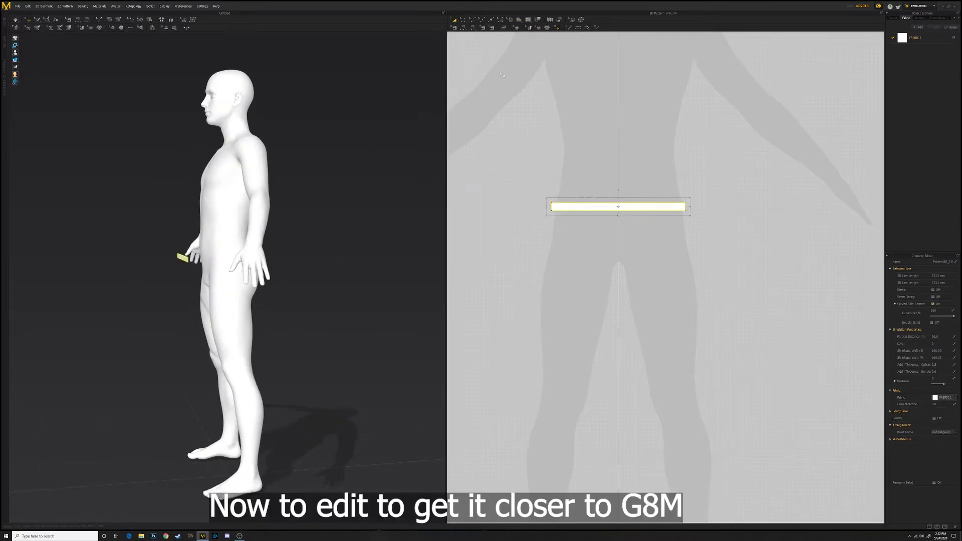
left_click(635, 206)
right_click_drag(321, 186, 321, 186)
right_click(320, 186)
left_click(329, 212)
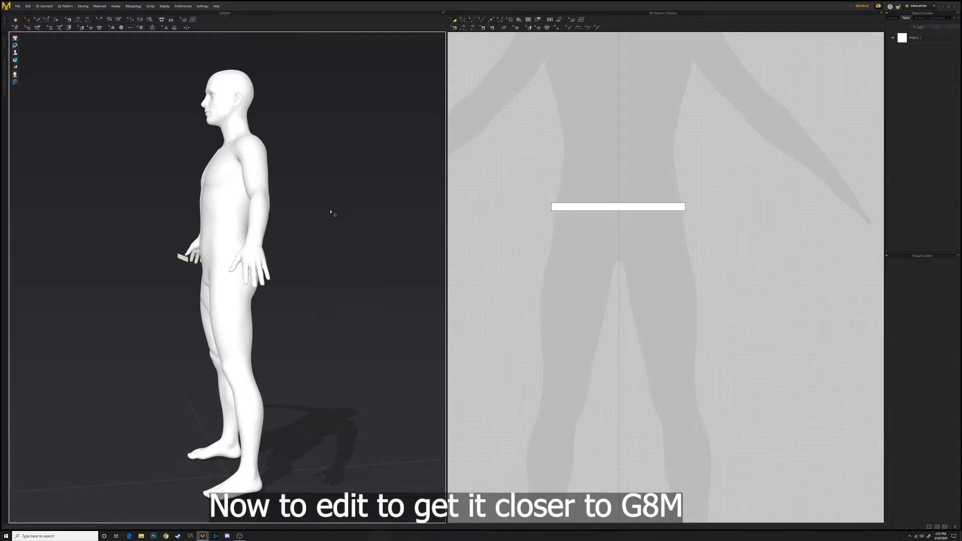
scroll(279, 267, "up", 5)
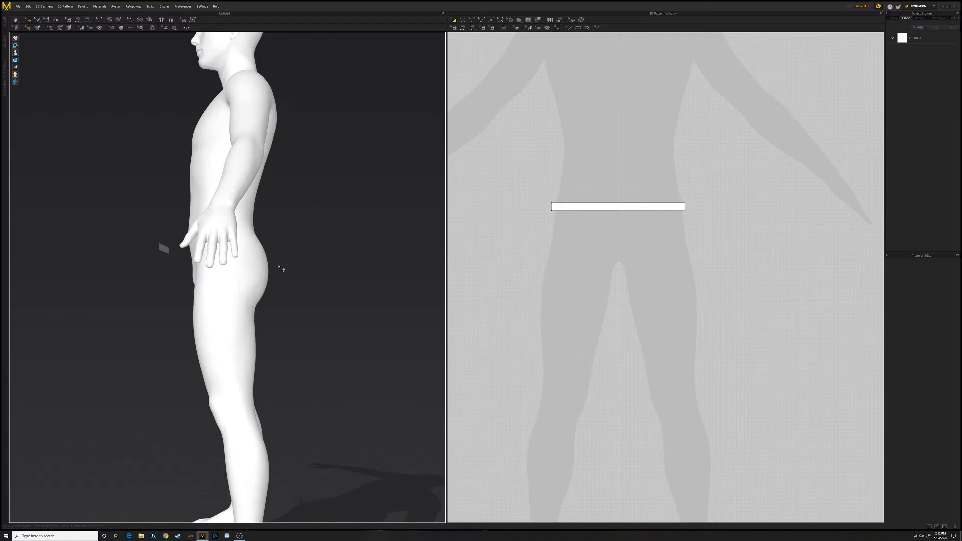
scroll(281, 268, "up", 1)
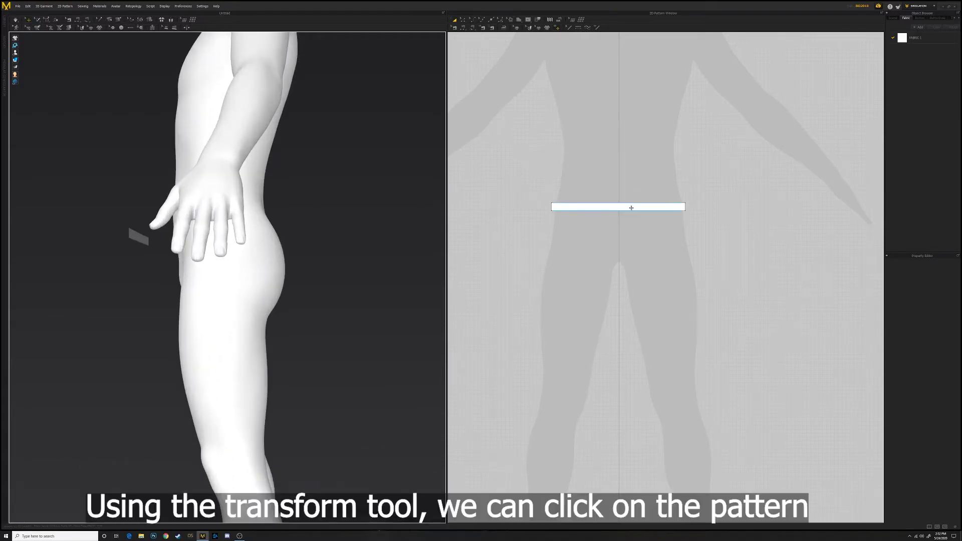
left_click(630, 208)
left_click_drag(157, 219, 187, 219)
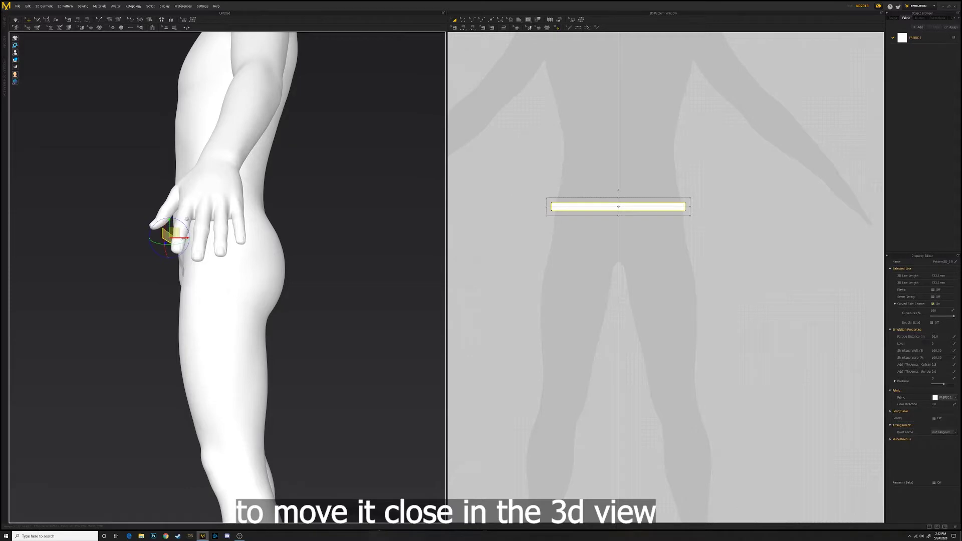
Widen the waistband strip slightly at both ends in the 2D pattern, checking its fit across the avatar from the front
right_click(376, 194)
left_click(381, 196)
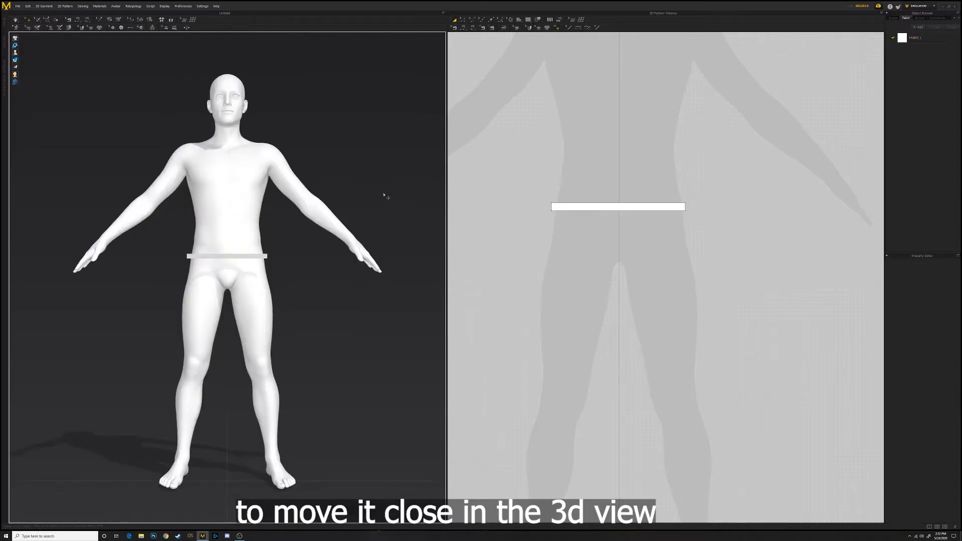
left_click(629, 208)
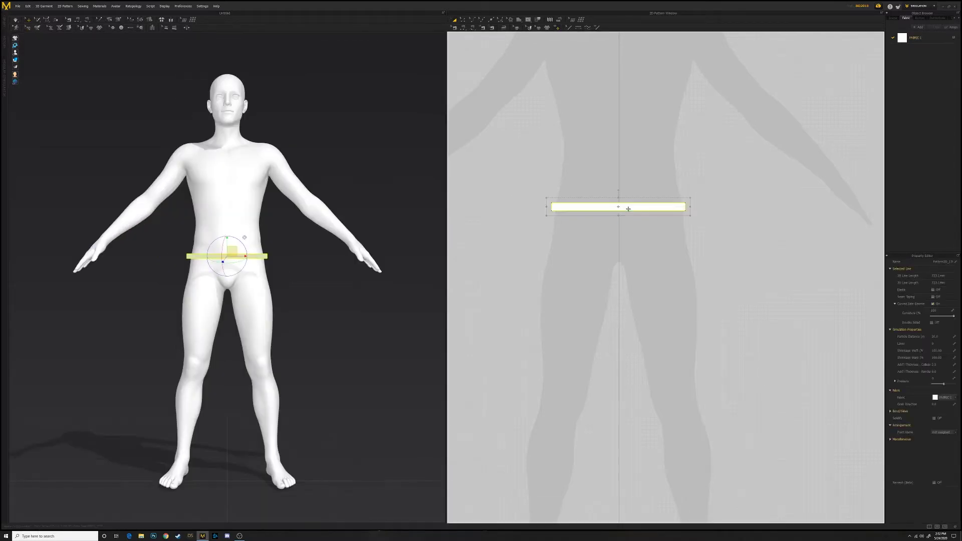
left_click(225, 257)
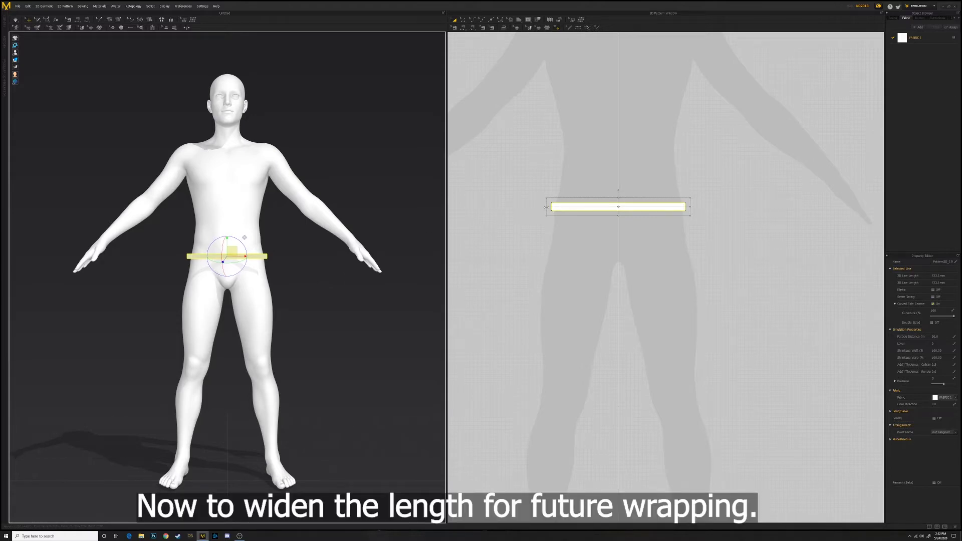
left_click_drag(547, 207, 541, 209)
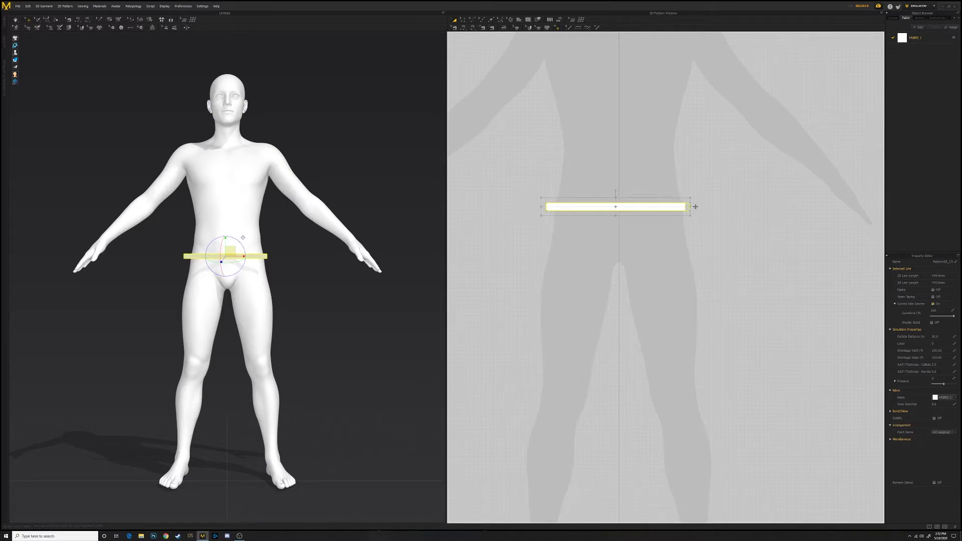
left_click_drag(695, 206, 696, 206)
mouse_move(391, 212)
right_mouse_down()
mouse_move(344, 213)
mouse_move(391, 210)
right_mouse_up()
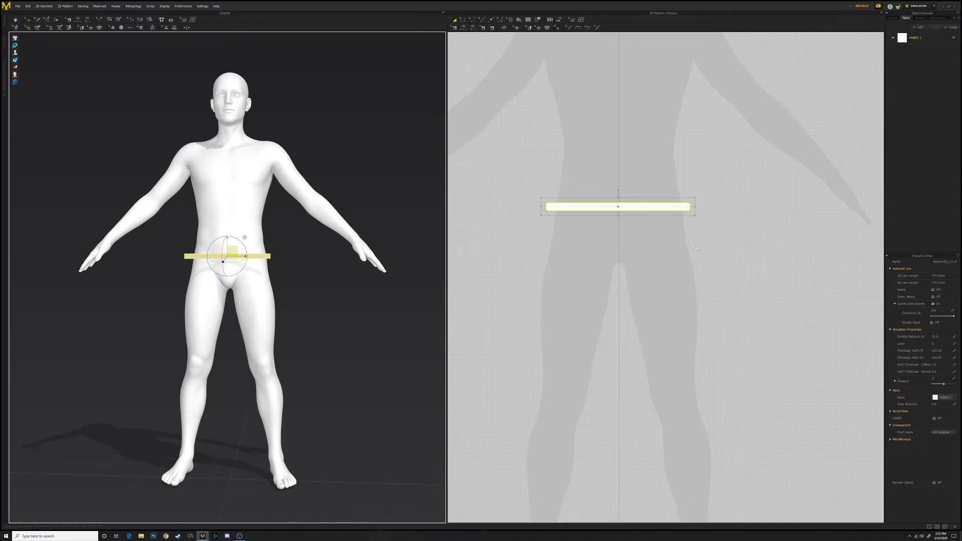
left_click(787, 227)
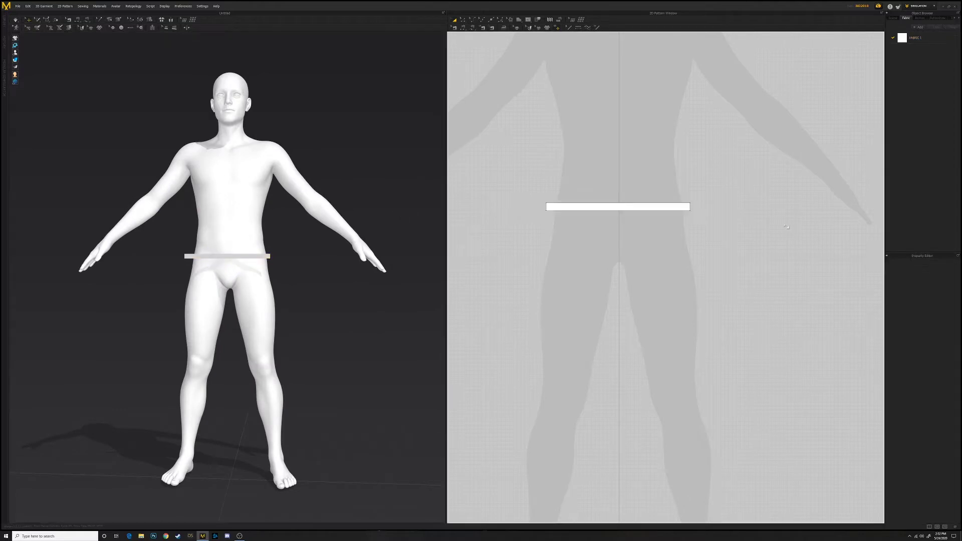
Copy the waistband strip and mirror-paste it level beside the original, leaving room between the two patterns
left_click(677, 207)
right_click(675, 206)
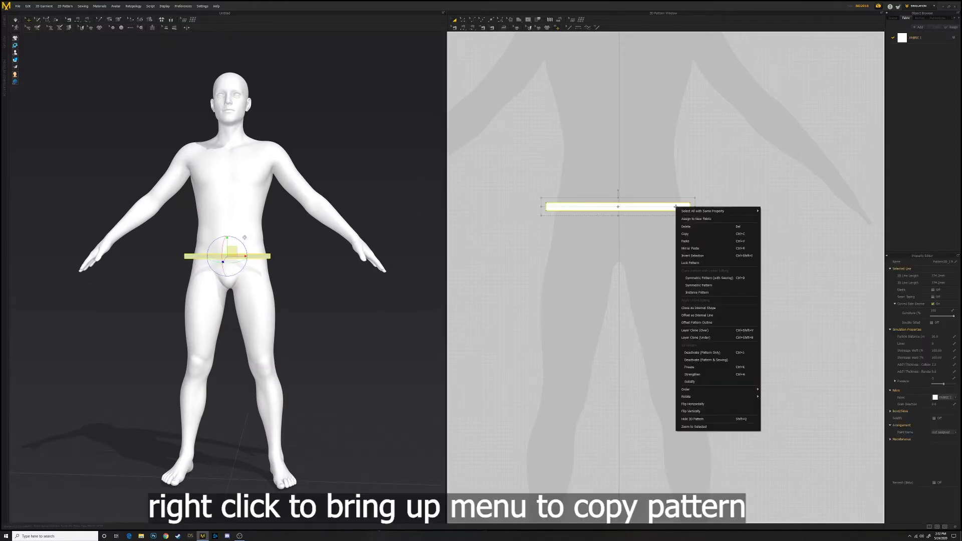
left_click(689, 234)
right_click(708, 209)
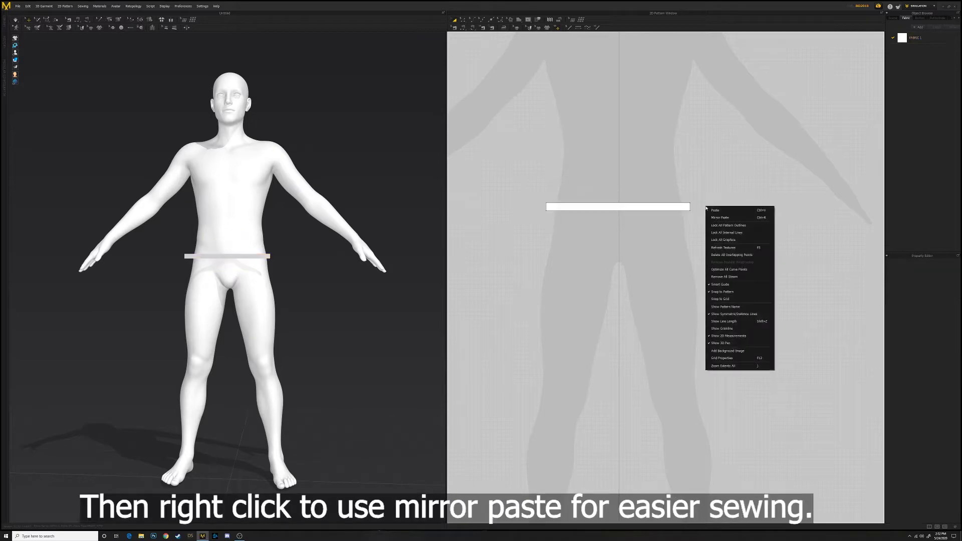
left_click(734, 216)
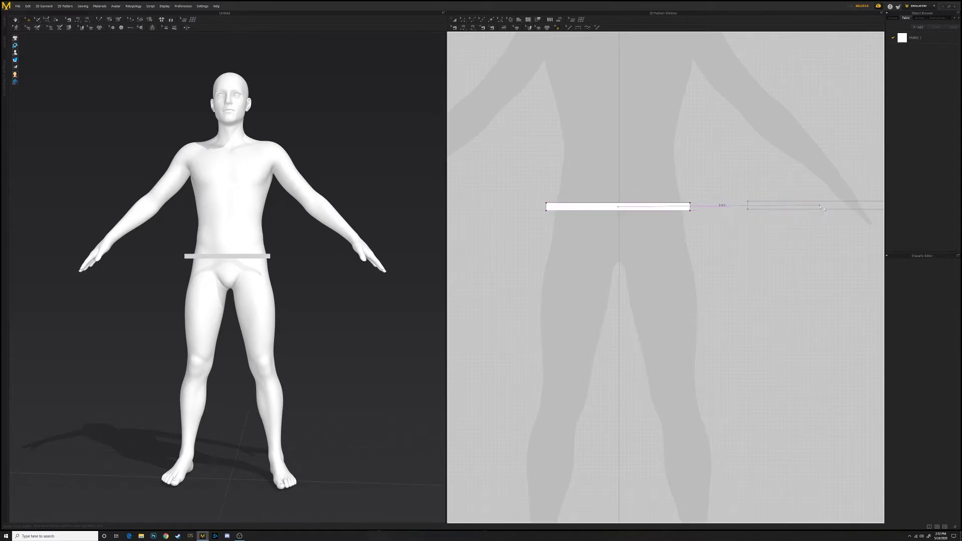
scroll(829, 210, "down", 2)
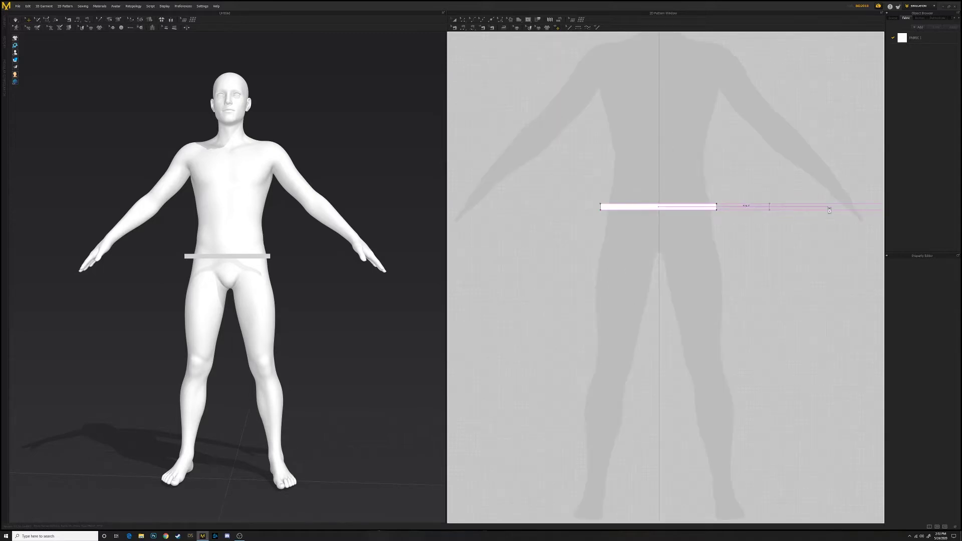
scroll(830, 210, "down", 1)
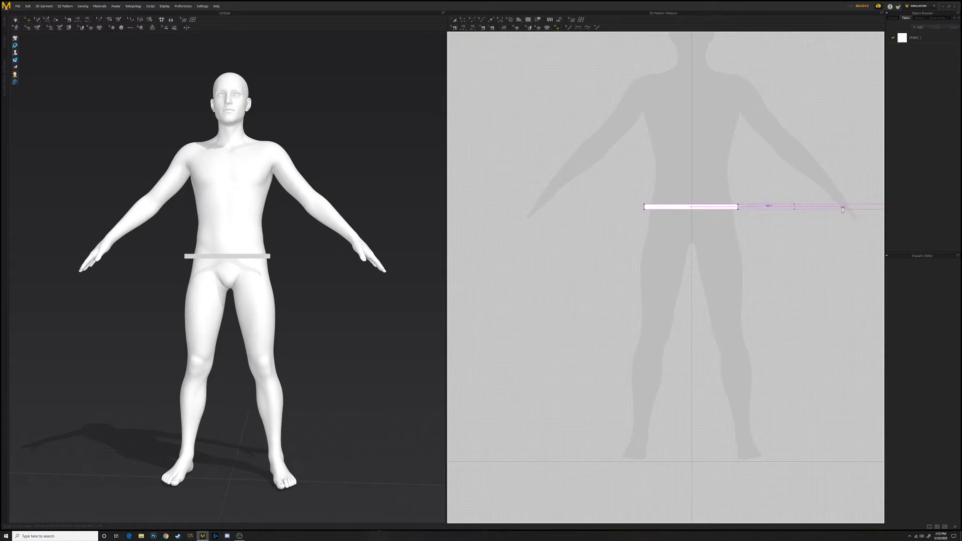
scroll(844, 210, "down", 2)
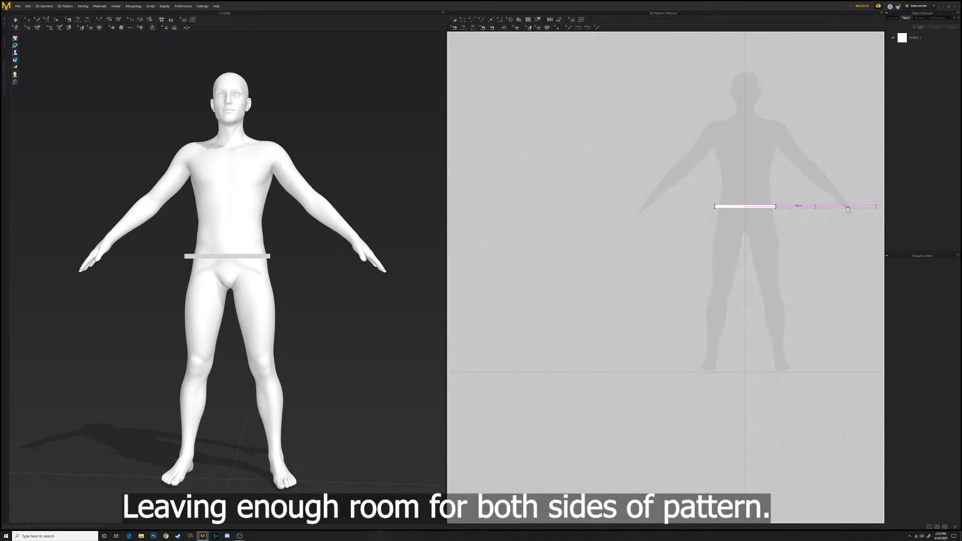
left_click(857, 209)
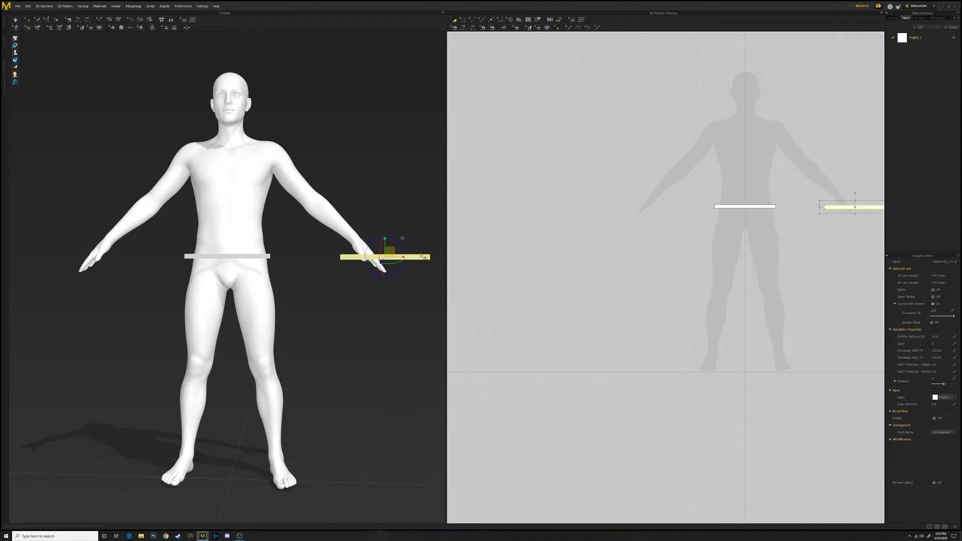
From the left side view of the avatar, move the mirrored strip backward until it sits just behind the body
right_click(398, 200)
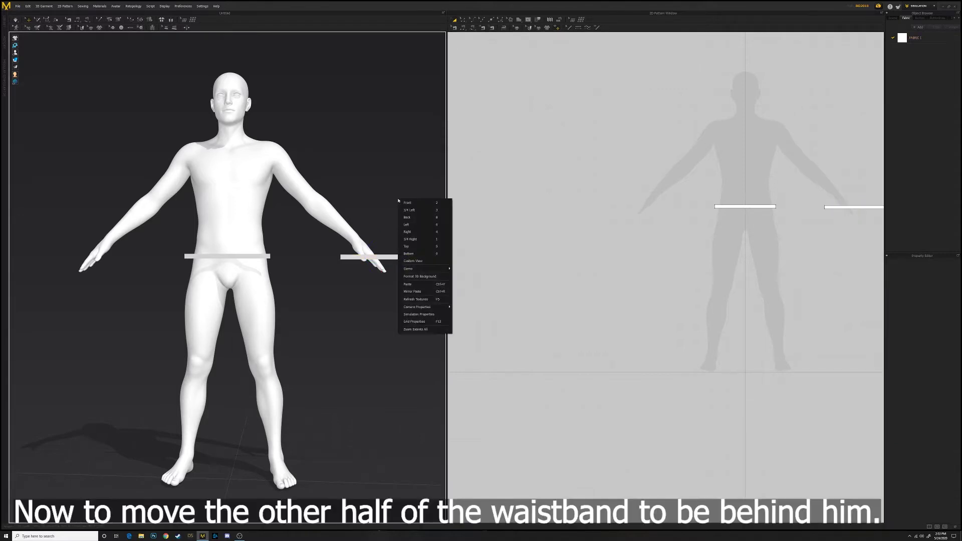
left_click(414, 225)
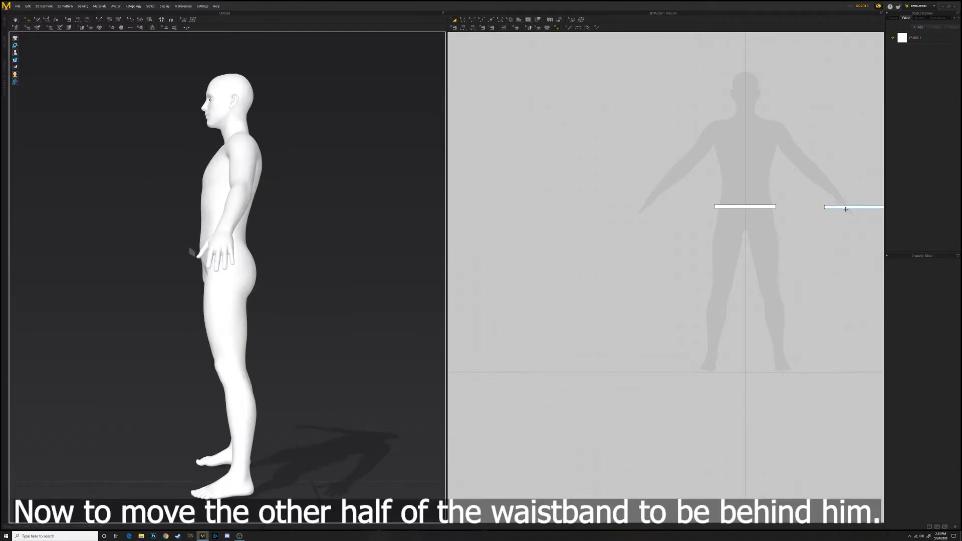
left_click(846, 208)
middle_click_drag(704, 257, 686, 255)
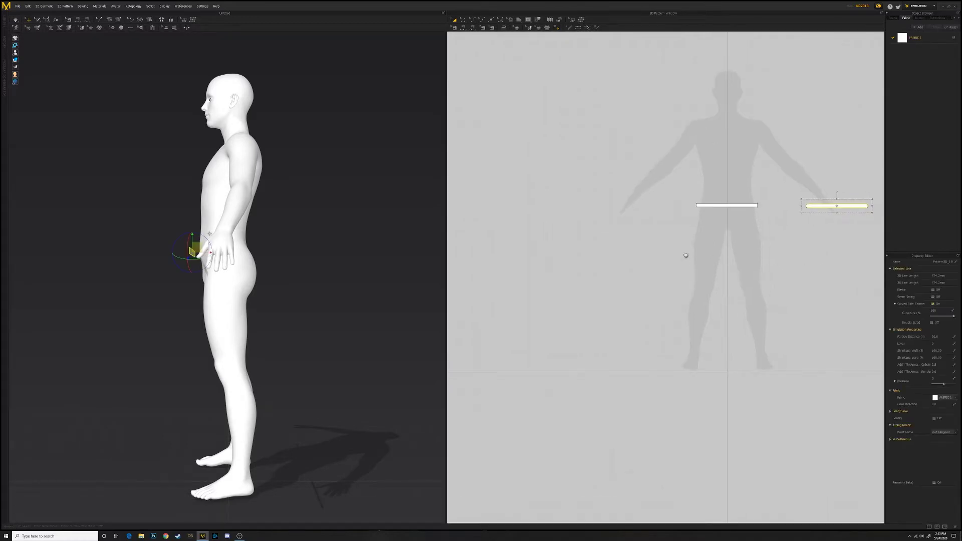
middle_click_drag(818, 259, 685, 267)
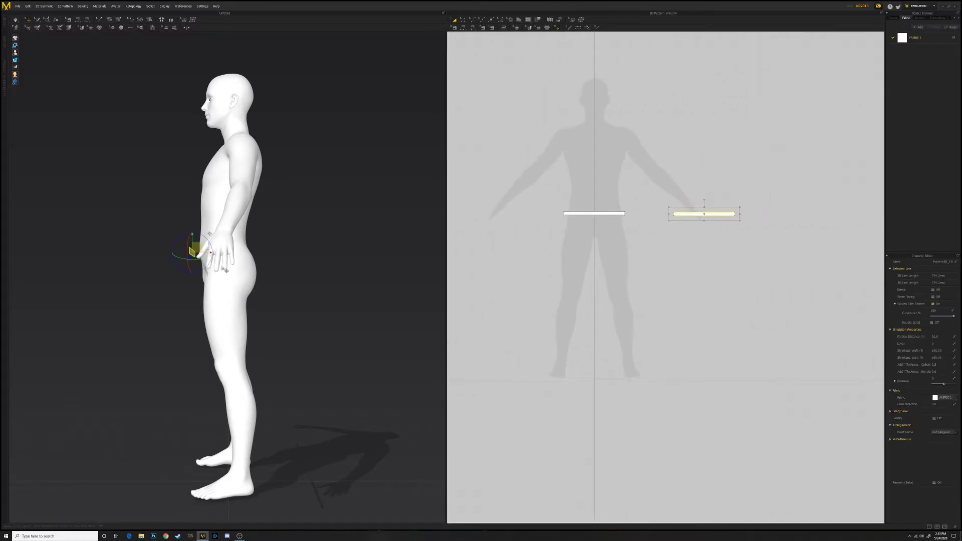
left_click_drag(210, 234, 278, 233)
Center the mirrored strip across the back of the avatar's hips from the back view and check its closeness from the side
right_click(386, 252)
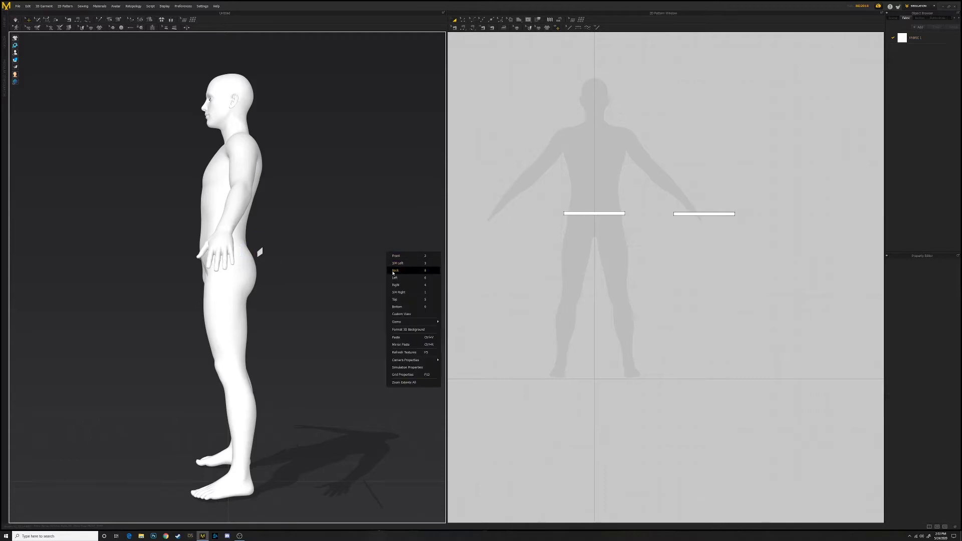
left_click(397, 271)
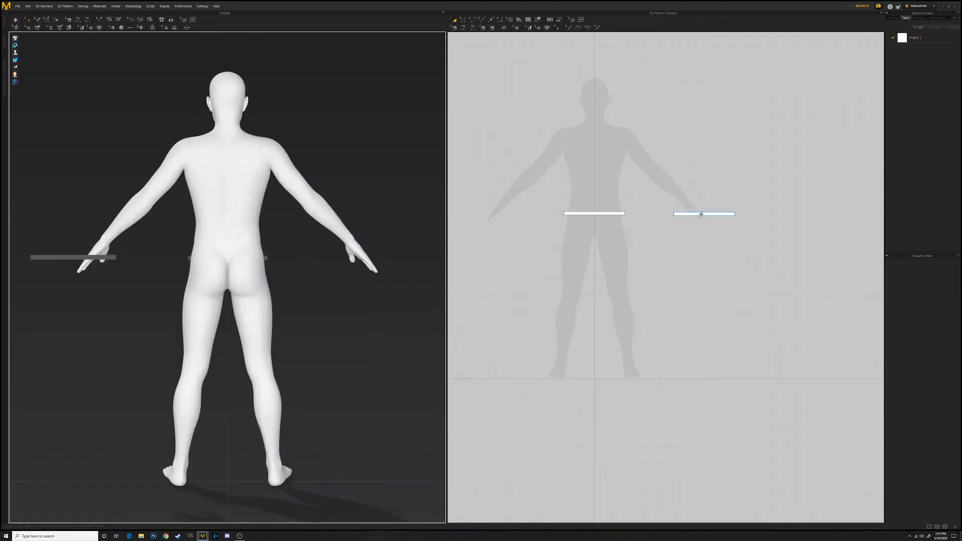
left_click(701, 214)
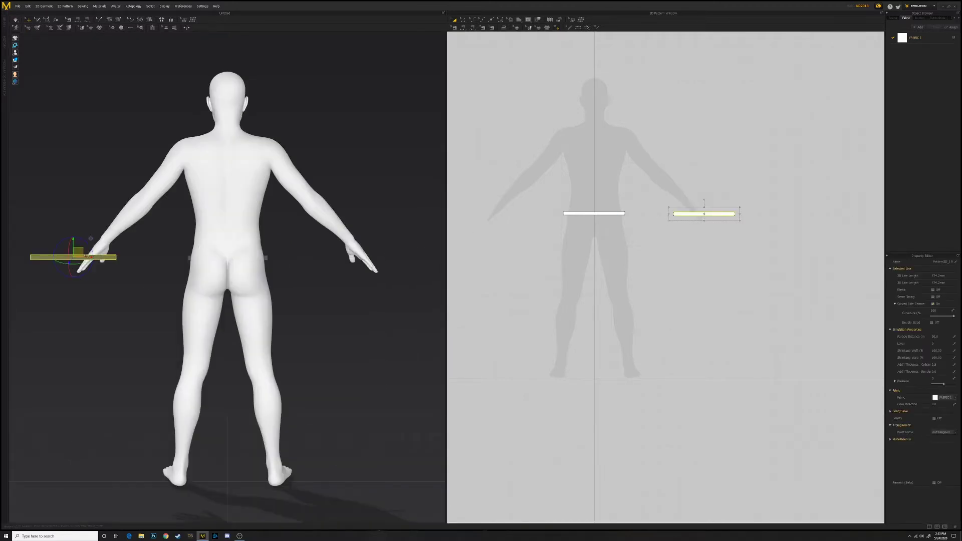
left_click_drag(86, 257, 238, 265)
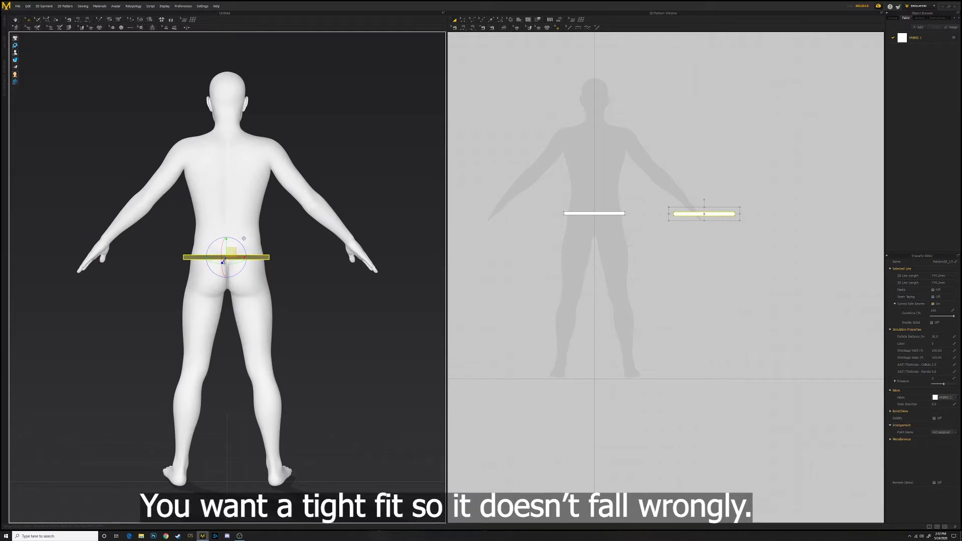
right_click(399, 229)
left_click(410, 260)
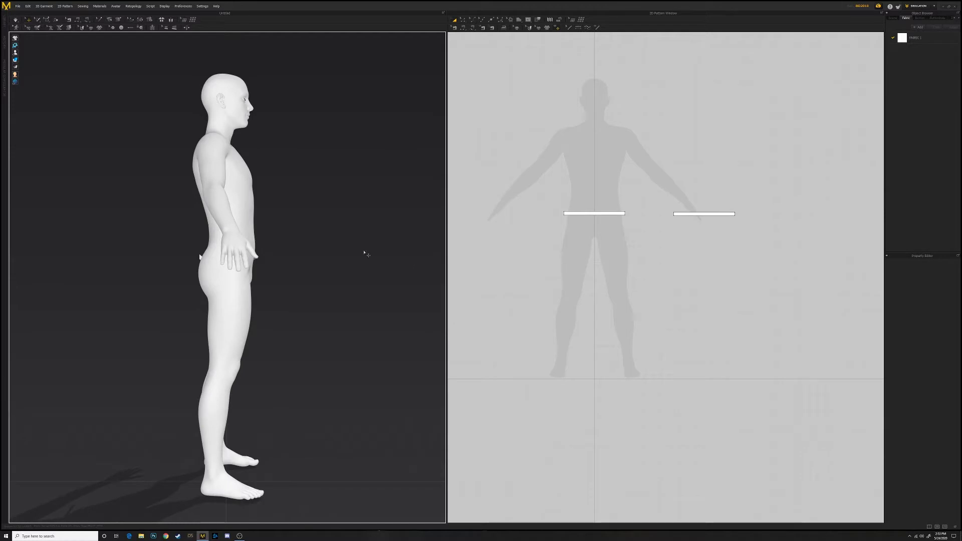
Return the 3D view to front and shift the mirrored strip slightly farther from the original in the 2D pattern
right_click(390, 251)
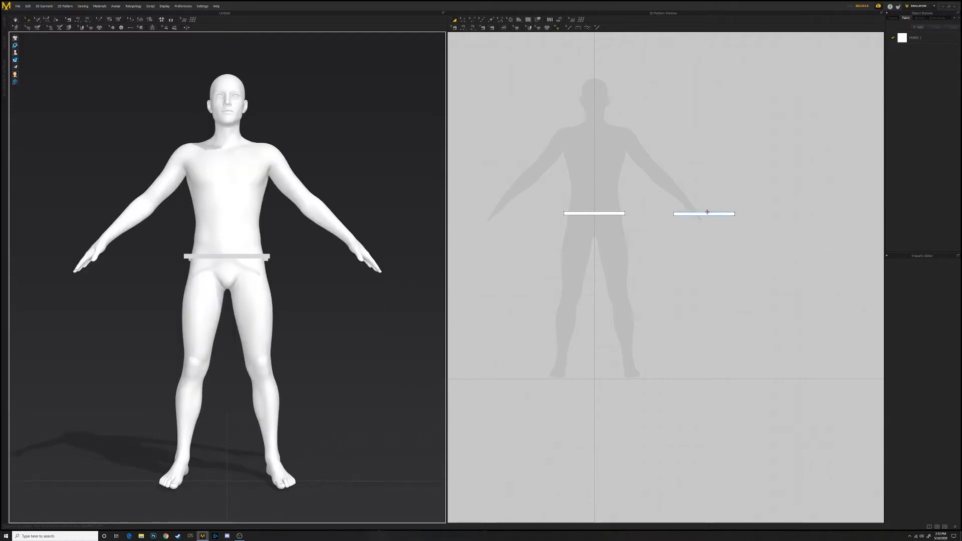
left_click_drag(712, 214, 731, 214)
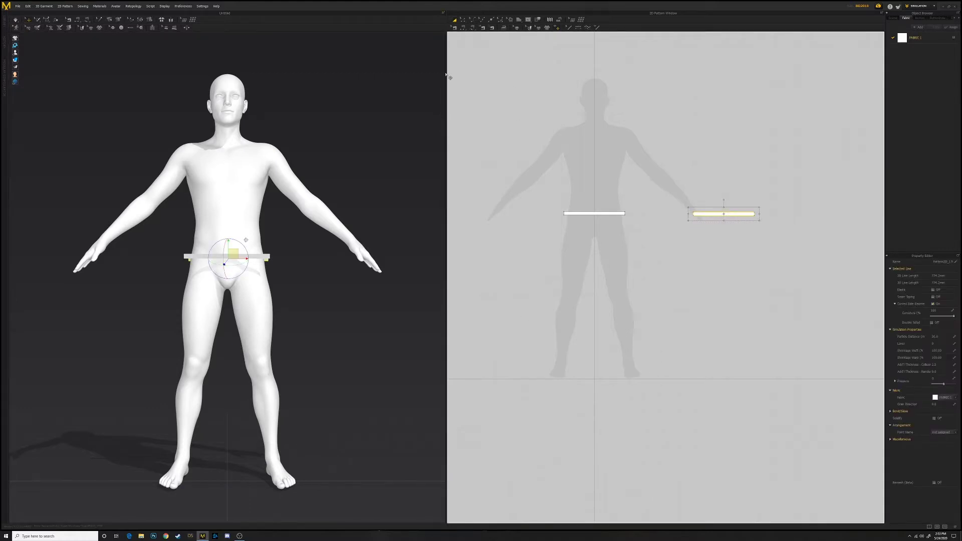
left_click(376, 294)
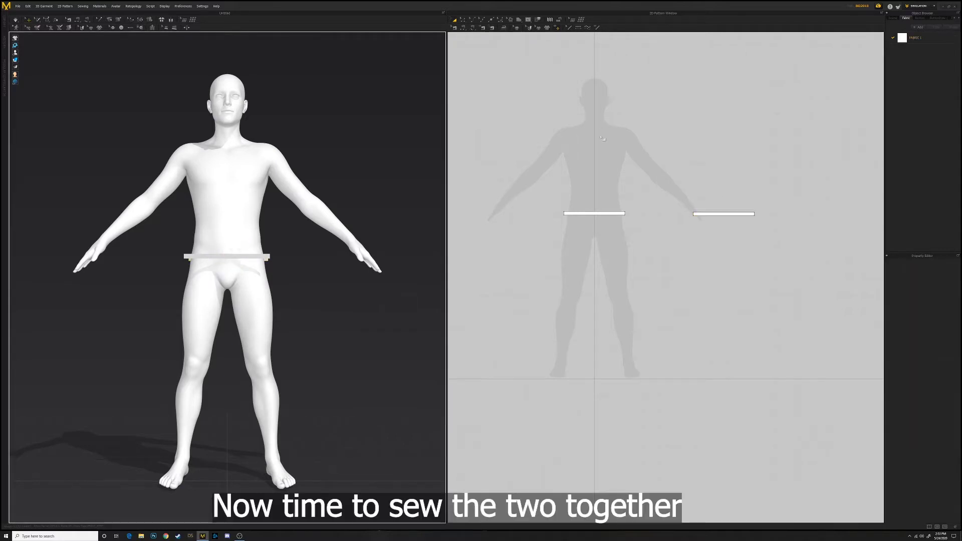
Join the left short edges of the front and back waistband strips with Segment Sewing
left_click(464, 29)
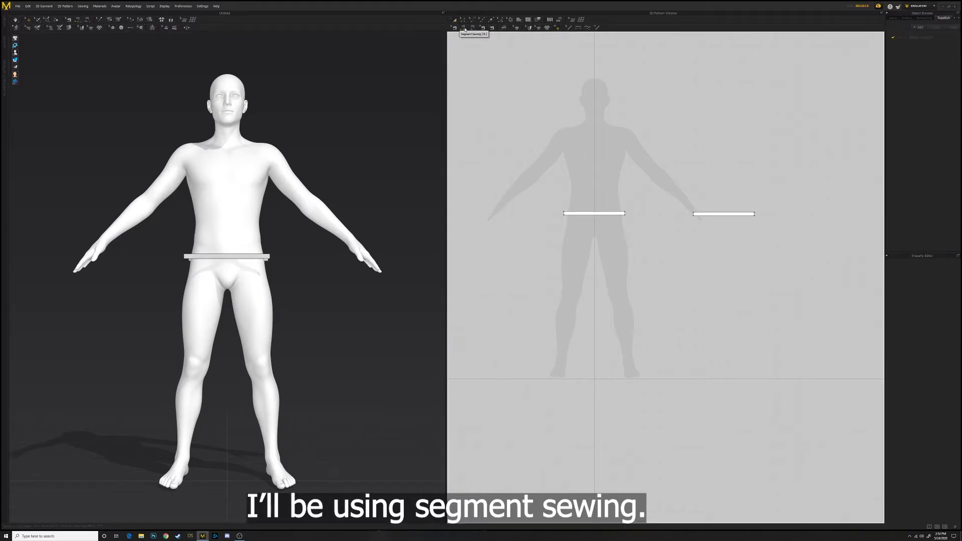
left_click(567, 215)
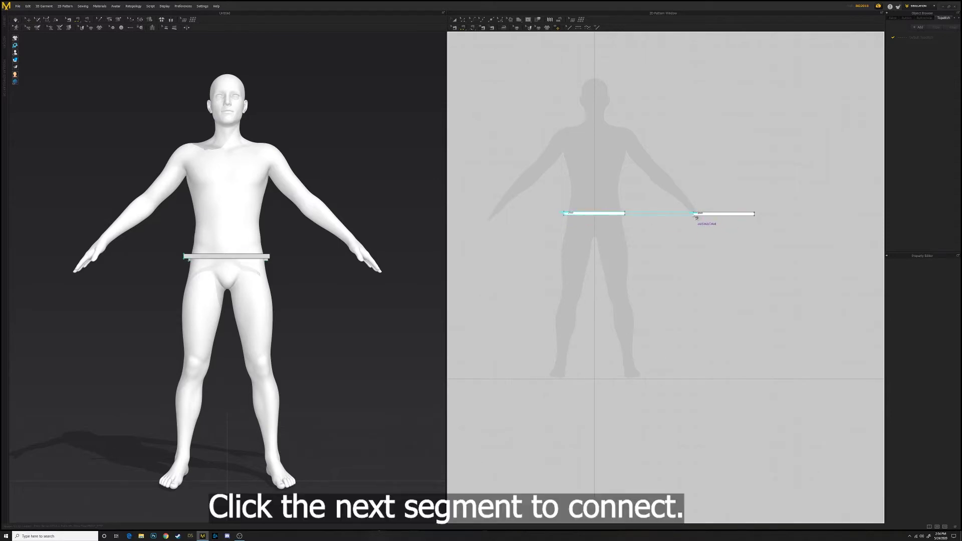
left_click(696, 215)
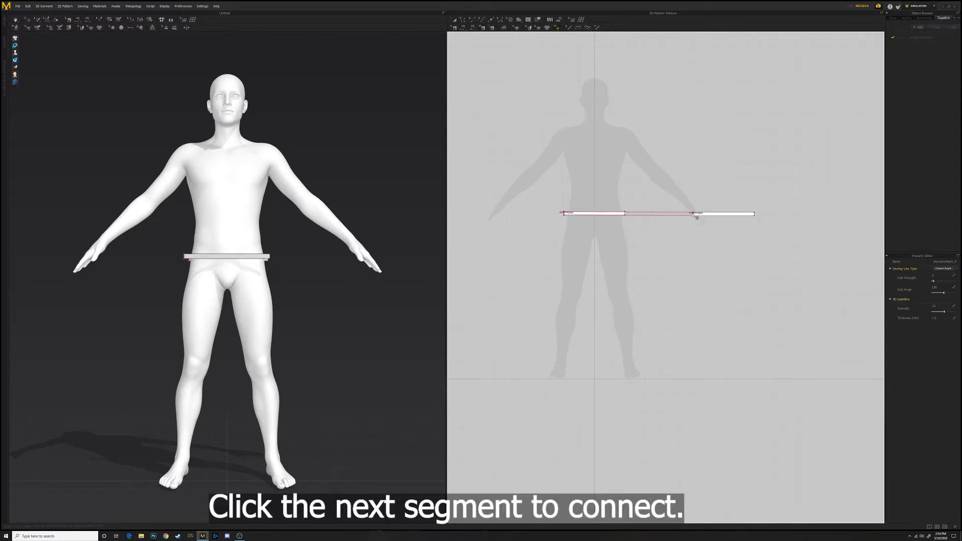
Sew the right short edges of the two waistband strips together on the other side of the avatar
right_click_drag(282, 269, 262, 262)
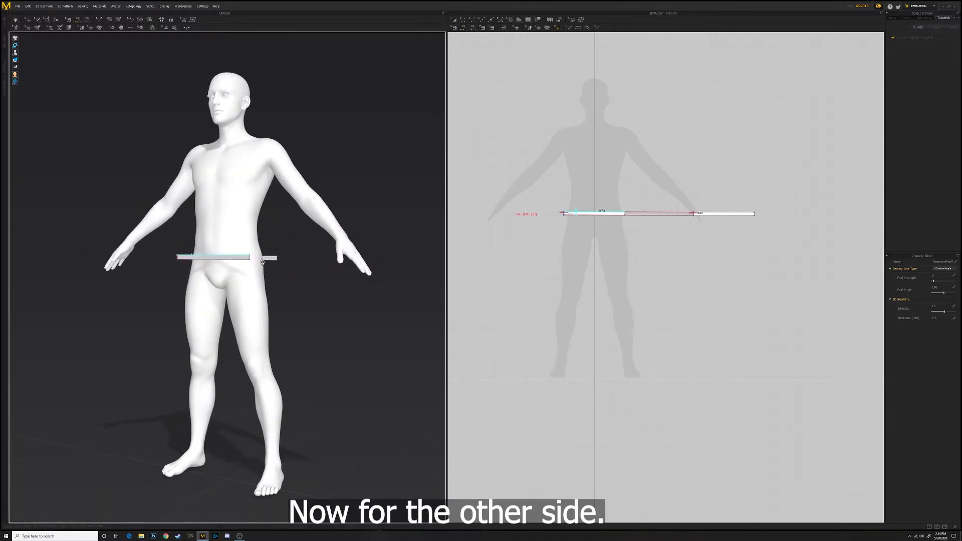
left_click(626, 214)
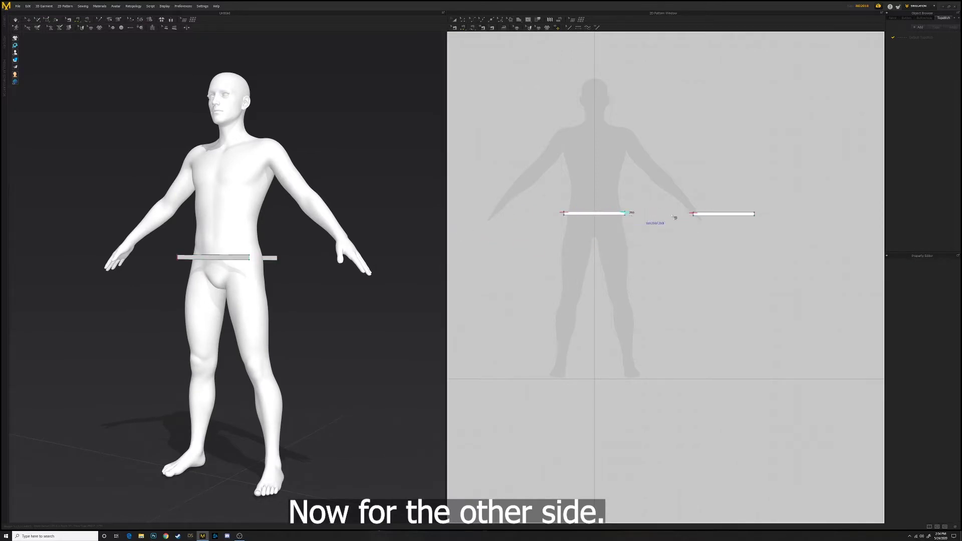
left_click(757, 215)
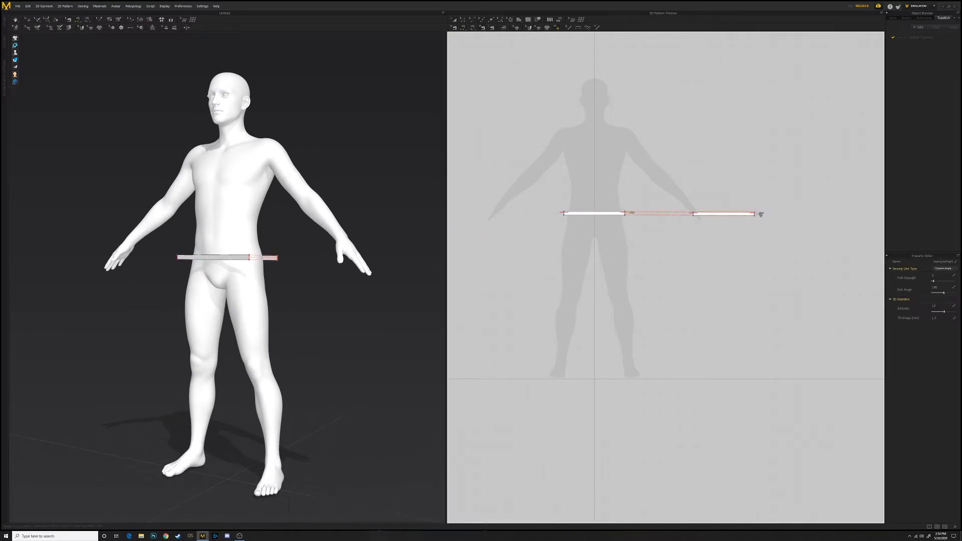
Inspect the seams around the avatar and start the simulation to bind the waistband strips together
right_click_drag(408, 194, 434, 195)
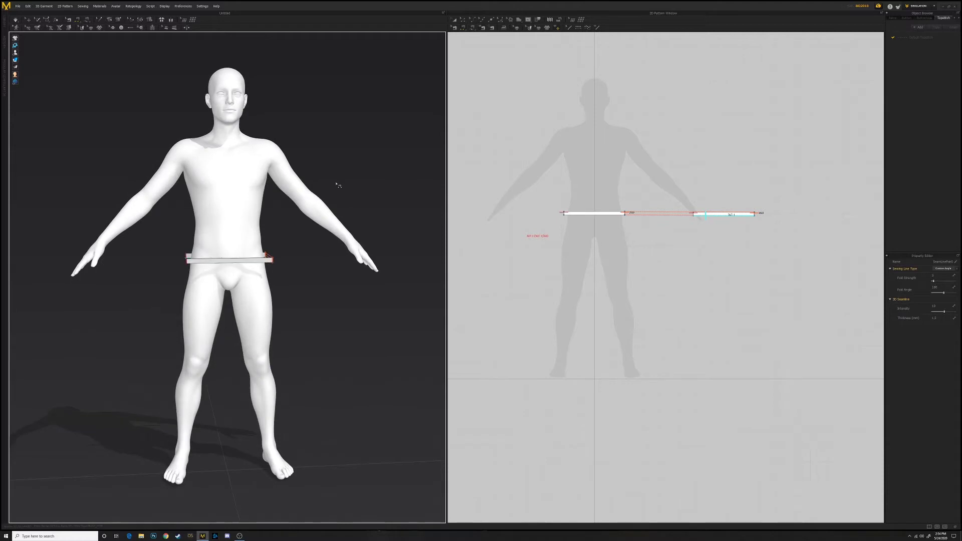
right_click_drag(337, 183, 364, 188)
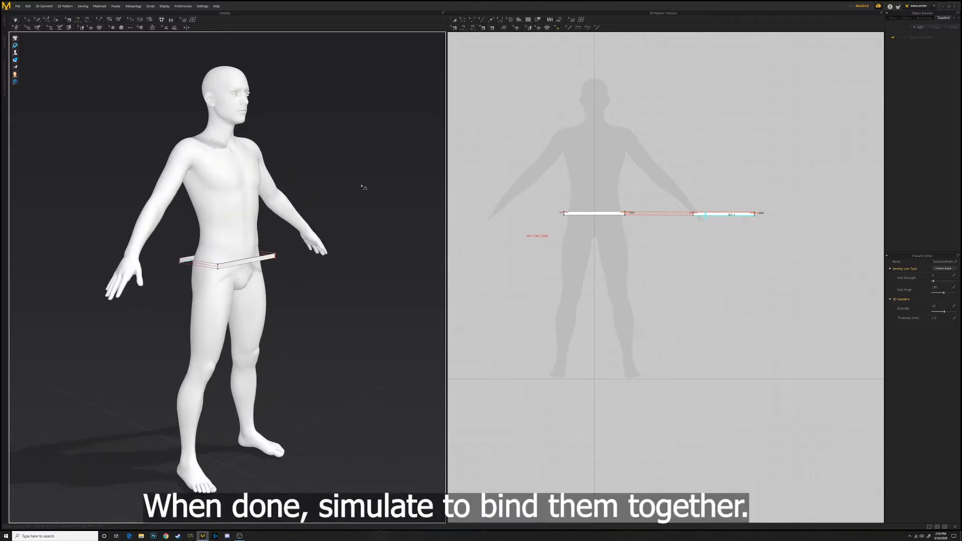
left_click(16, 20)
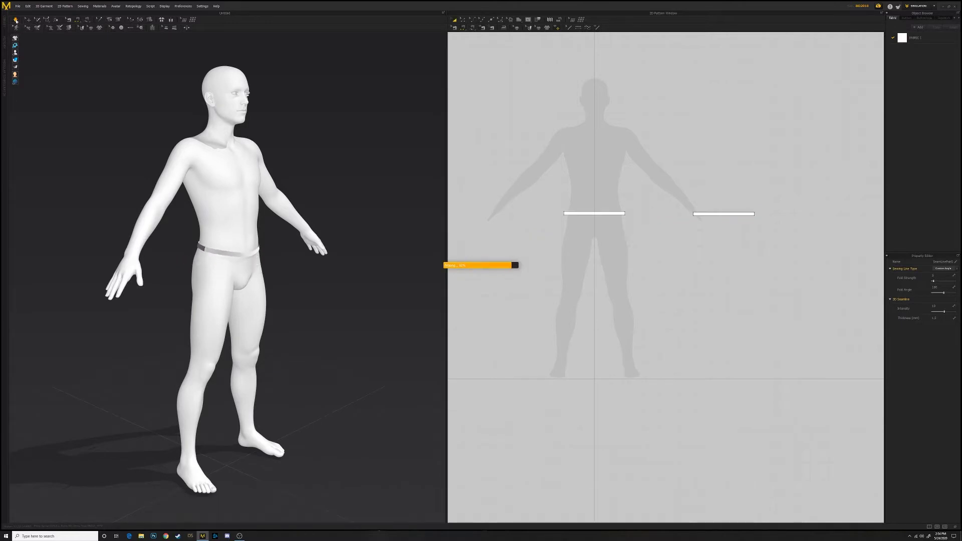
While simulating, pull the waistband down onto the hips at both side seams in the 3D view
right_click_drag(368, 279, 344, 273)
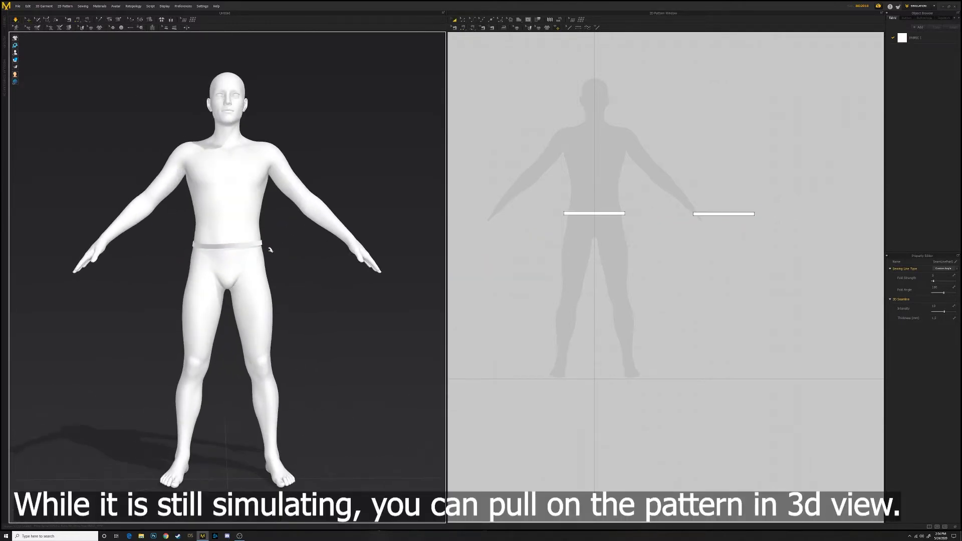
right_click_drag(299, 251, 244, 249)
left_click_drag(237, 245, 240, 267)
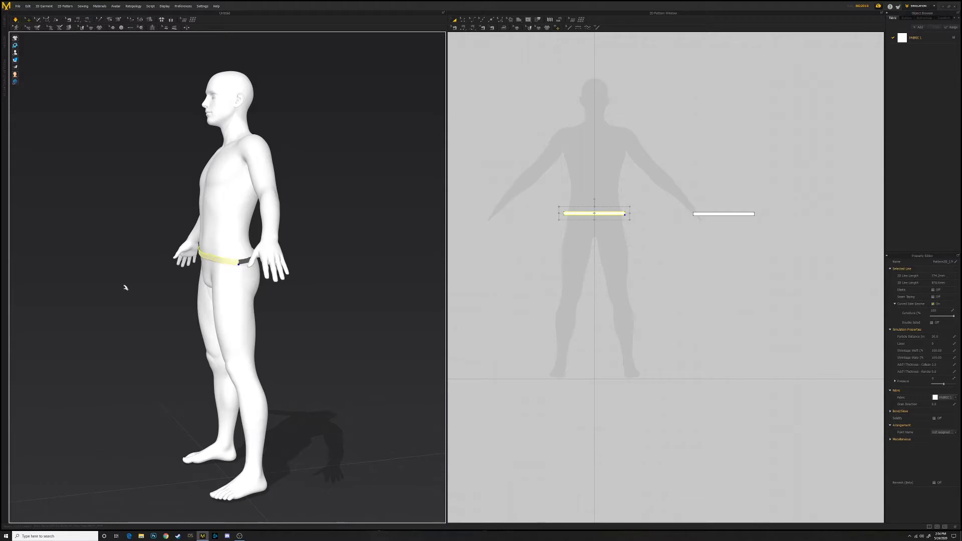
right_click_drag(126, 289, 222, 250)
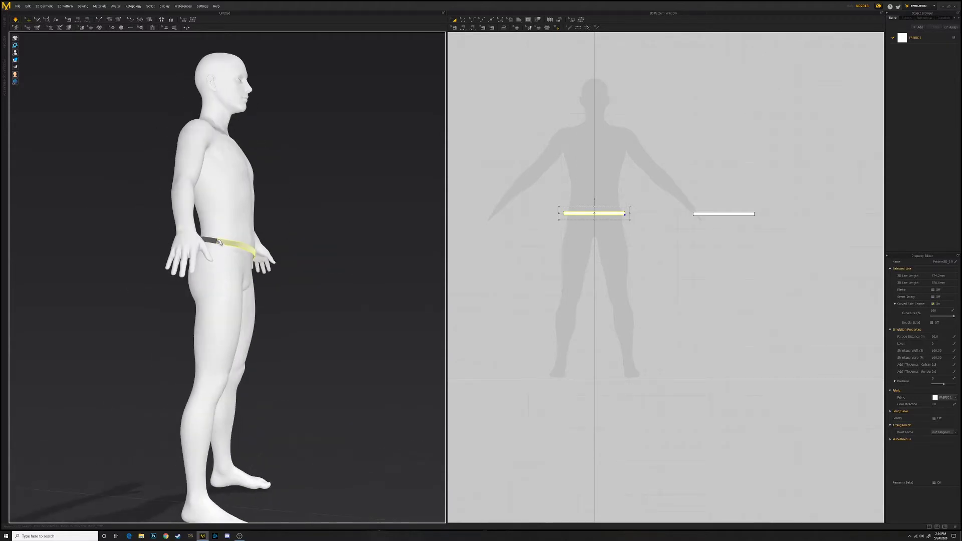
left_click_drag(219, 241, 203, 263)
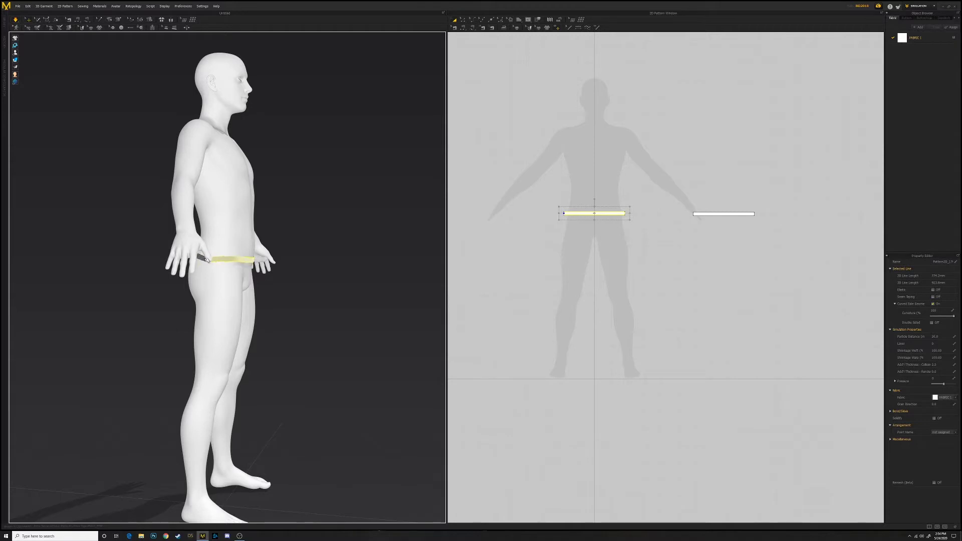
Level the waistband by pulling its higher end down at the avatar's left hip, finishing in the front view
right_click_drag(335, 271, 281, 274)
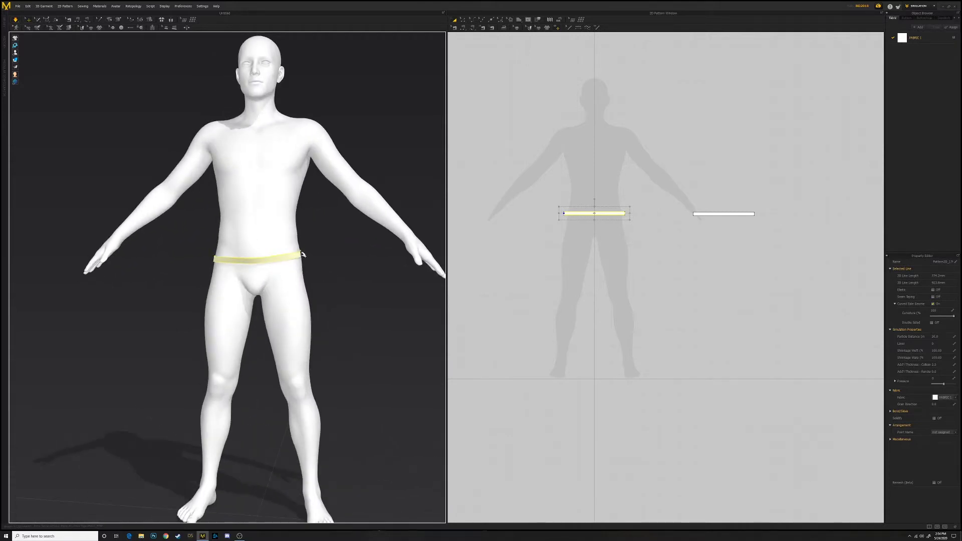
left_click_drag(303, 256, 306, 264)
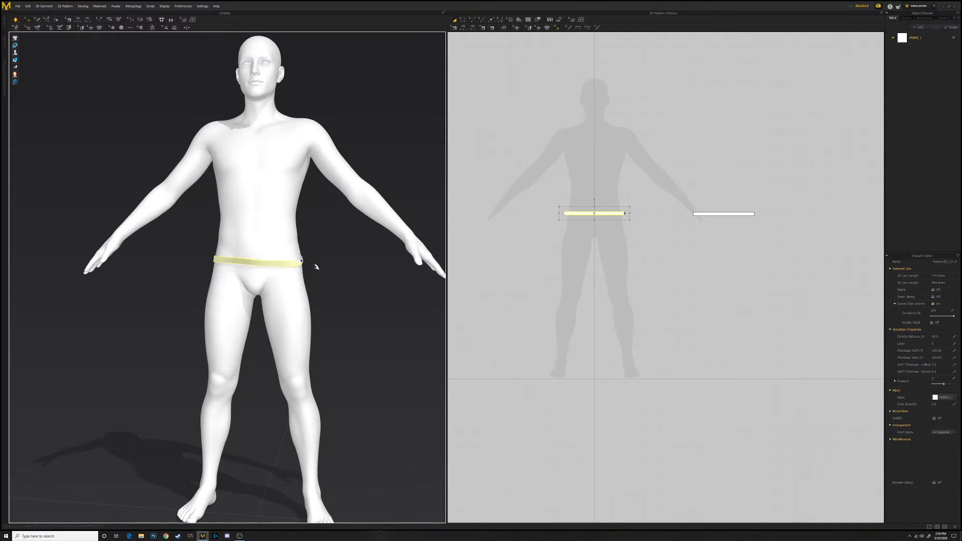
right_click(352, 268)
left_click(362, 271)
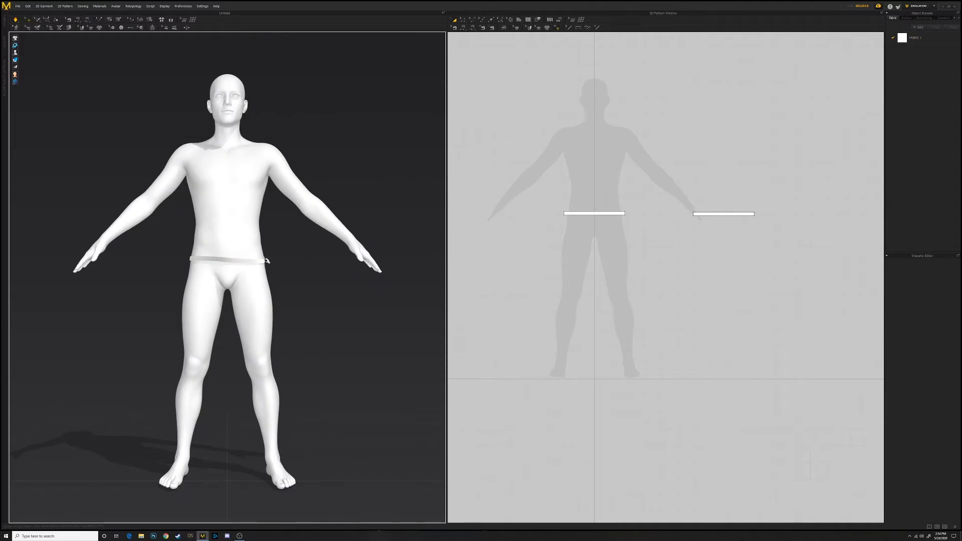
Tug the waistband into a level position along the front and back of the hips, and stop the simulation
mouse_move(266, 260)
left_mouse_down()
mouse_move(287, 261)
mouse_move(265, 253)
mouse_move(271, 272)
mouse_move(268, 260)
left_mouse_up()
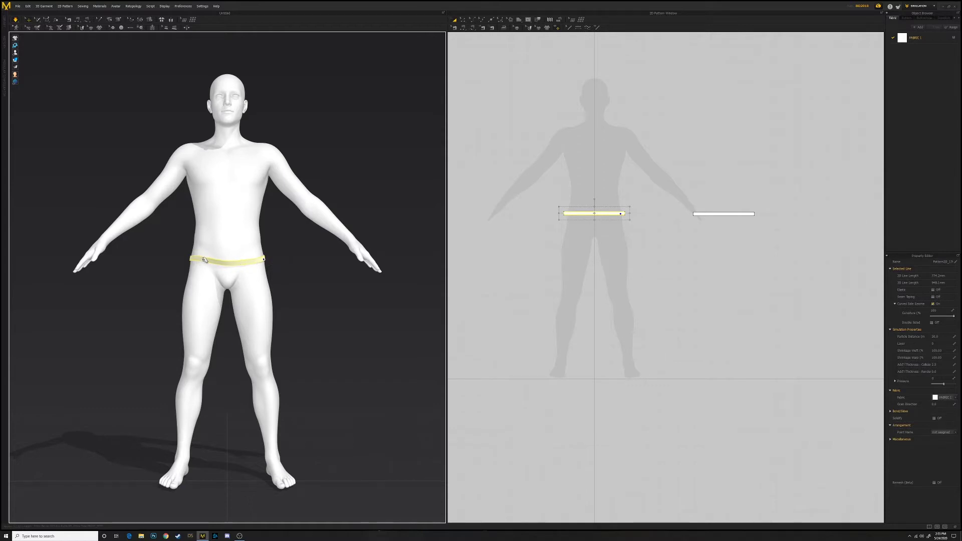
left_click_drag(203, 261, 203, 262)
right_click_drag(318, 262, 209, 268)
right_click(293, 275)
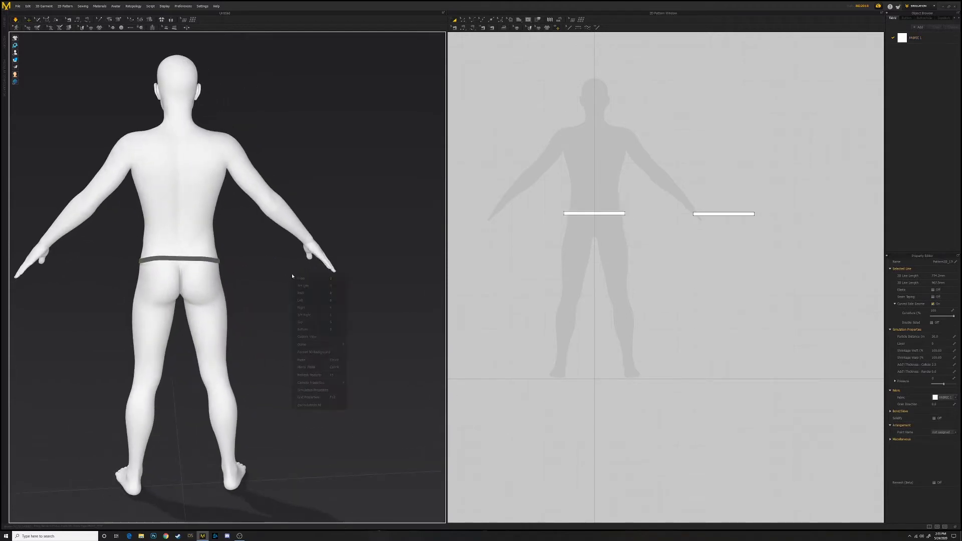
left_click(302, 293)
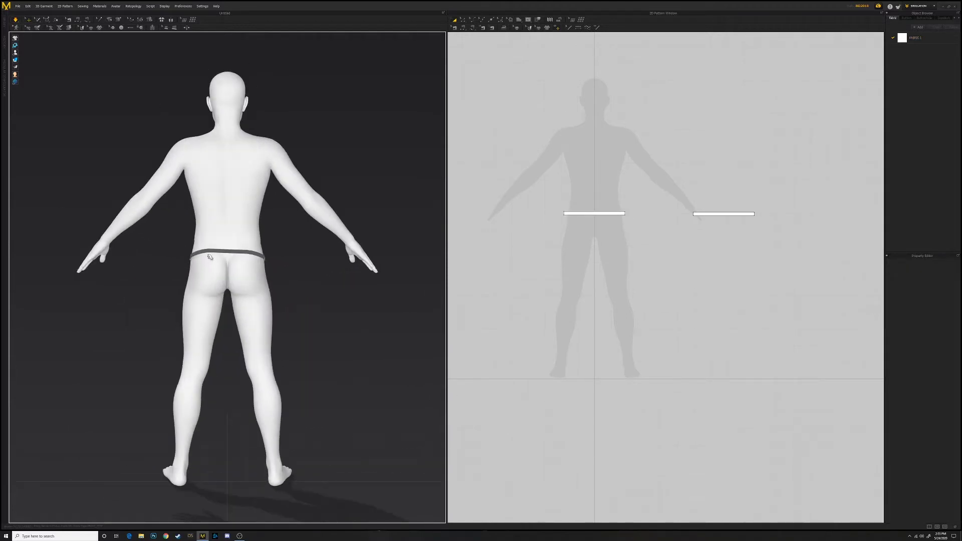
left_click(210, 252)
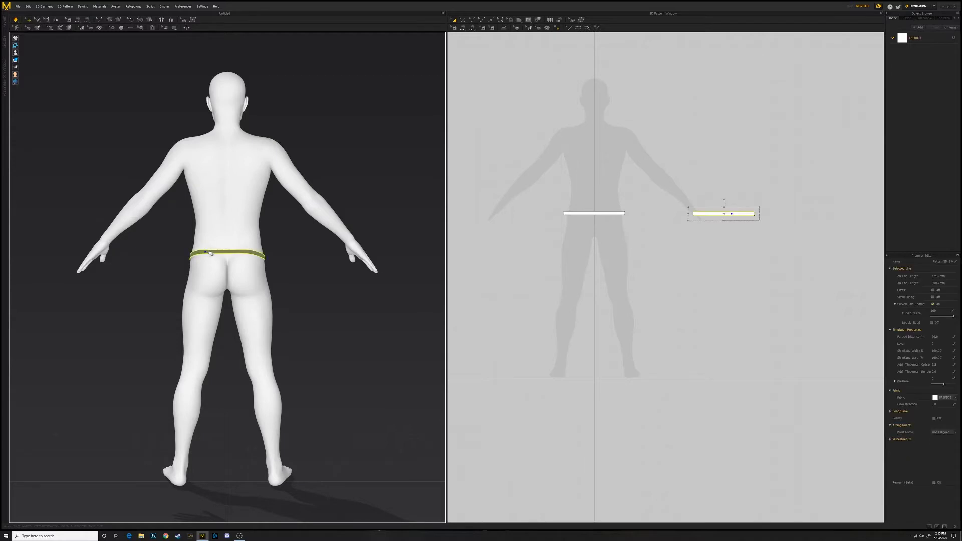
left_click(250, 252)
right_click_drag(373, 303, 362, 286)
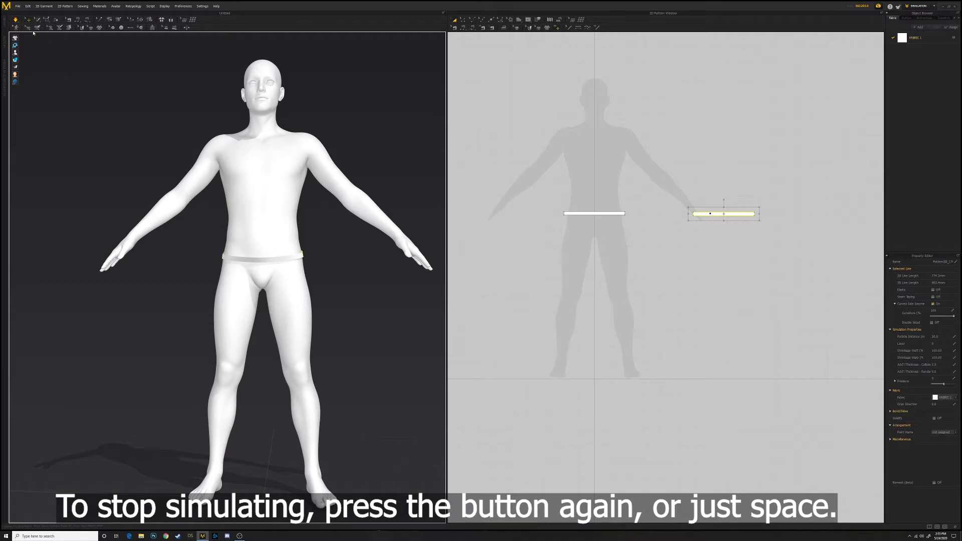
left_click(15, 20)
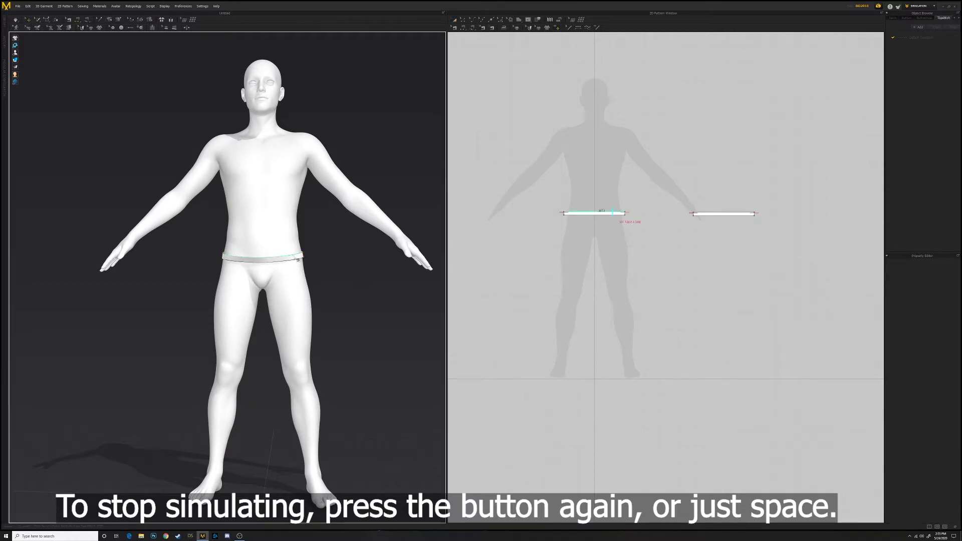
Freeze the front waistband strip so it cannot move during simulation
left_click(622, 214)
left_click(453, 19)
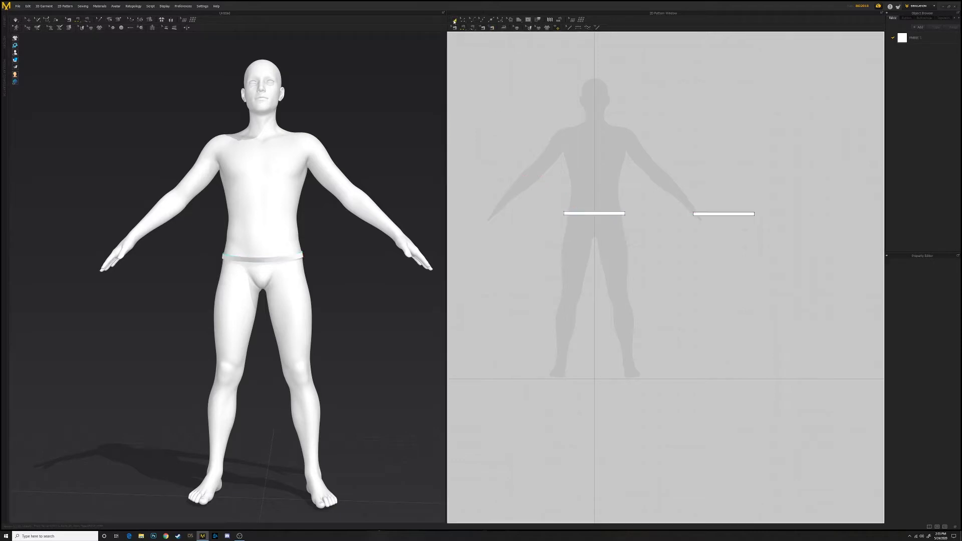
left_click(592, 214)
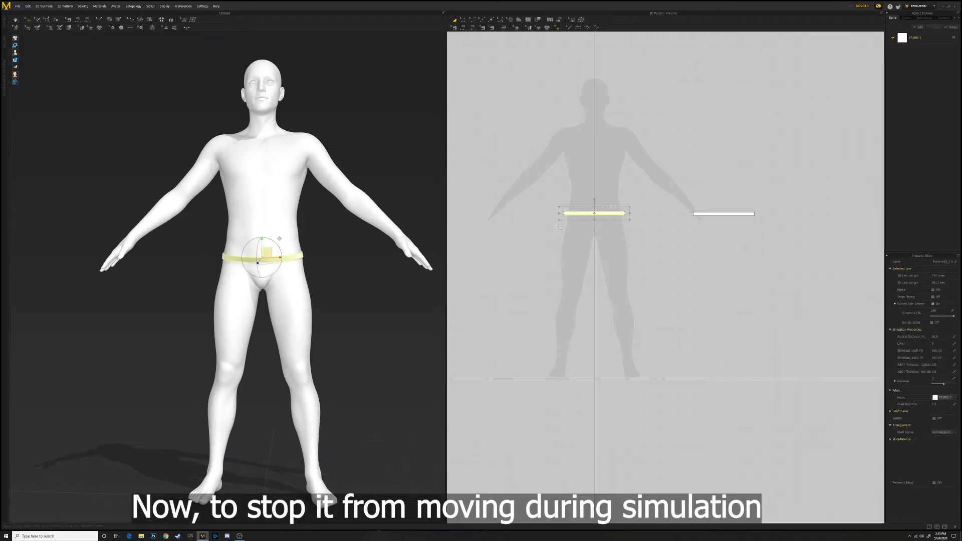
right_click(291, 259)
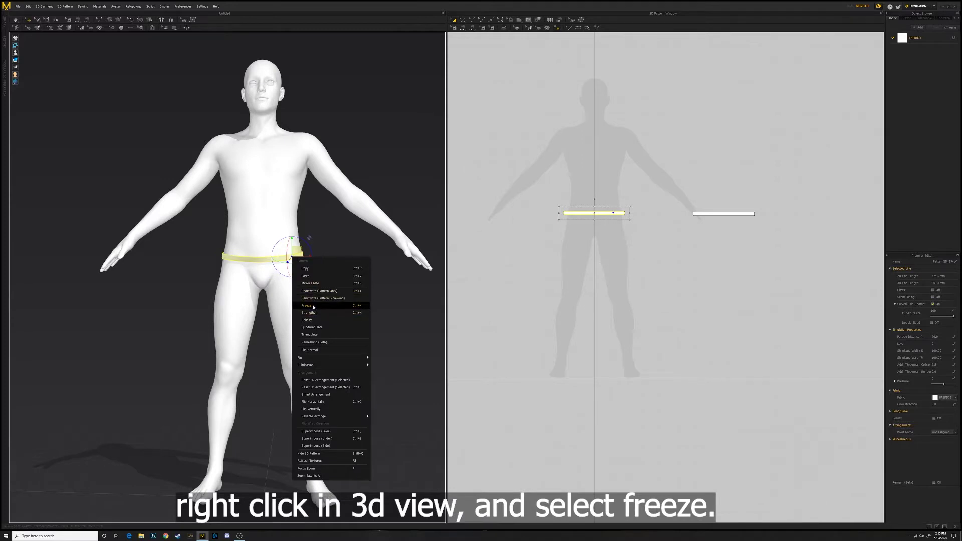
left_click(307, 306)
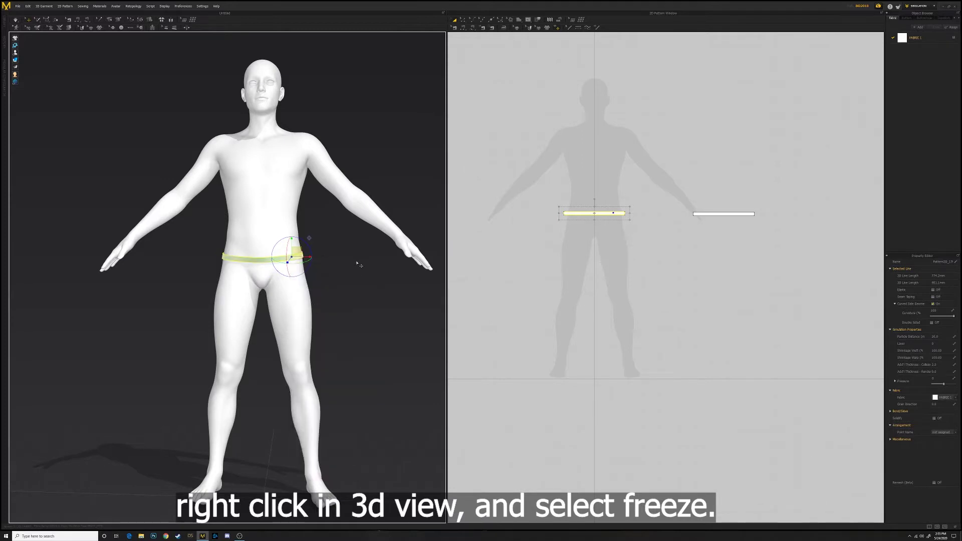
Freeze the back waistband strip as well, working from the back view of the avatar
right_click(357, 262)
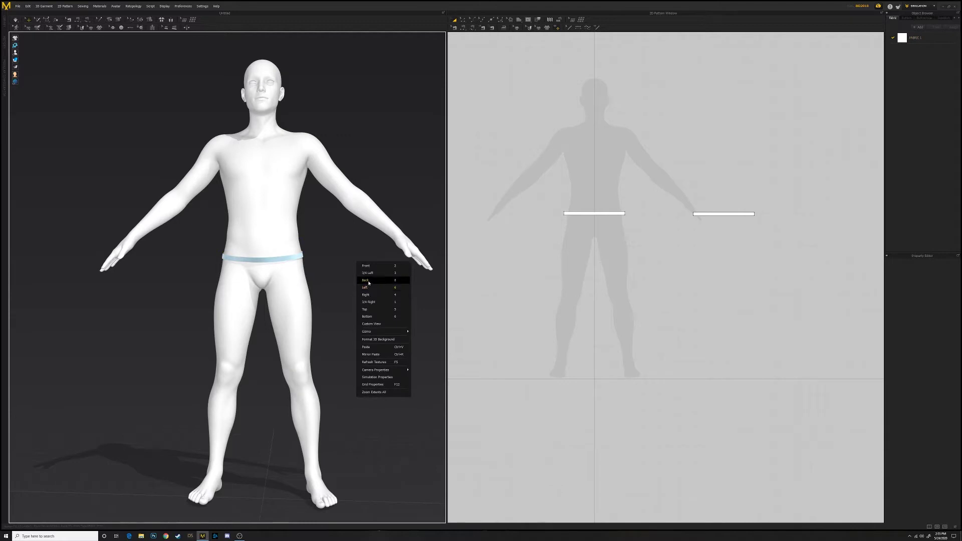
left_click(367, 282)
left_click(236, 253)
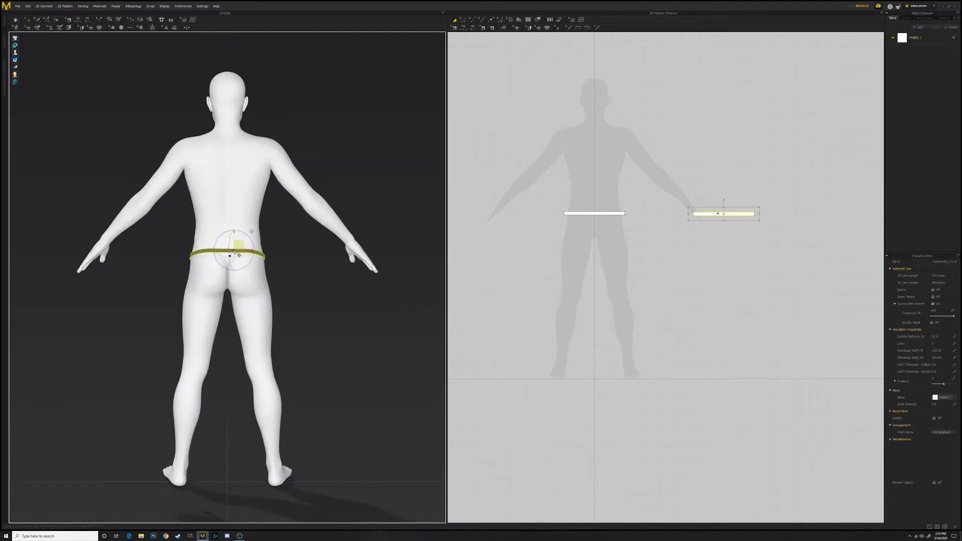
right_click(261, 255)
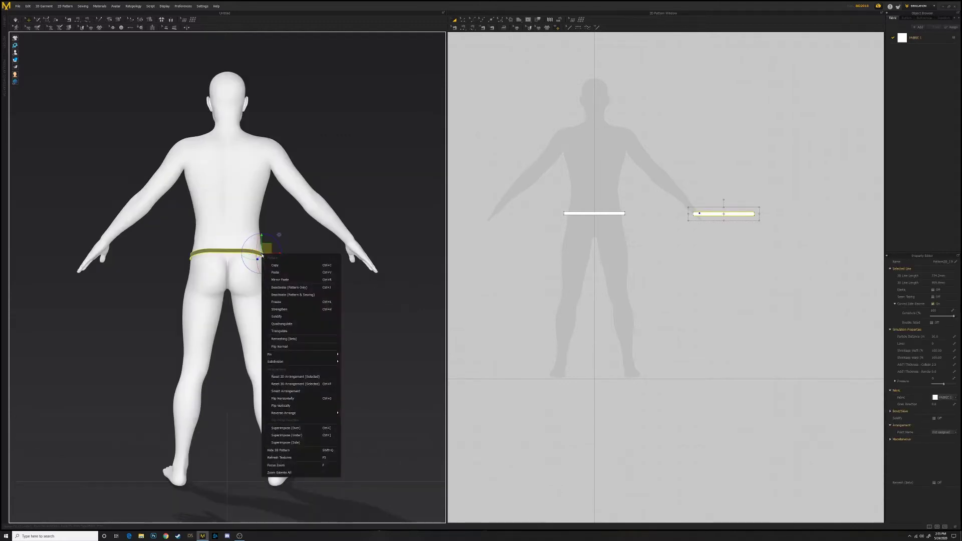
left_click(282, 303)
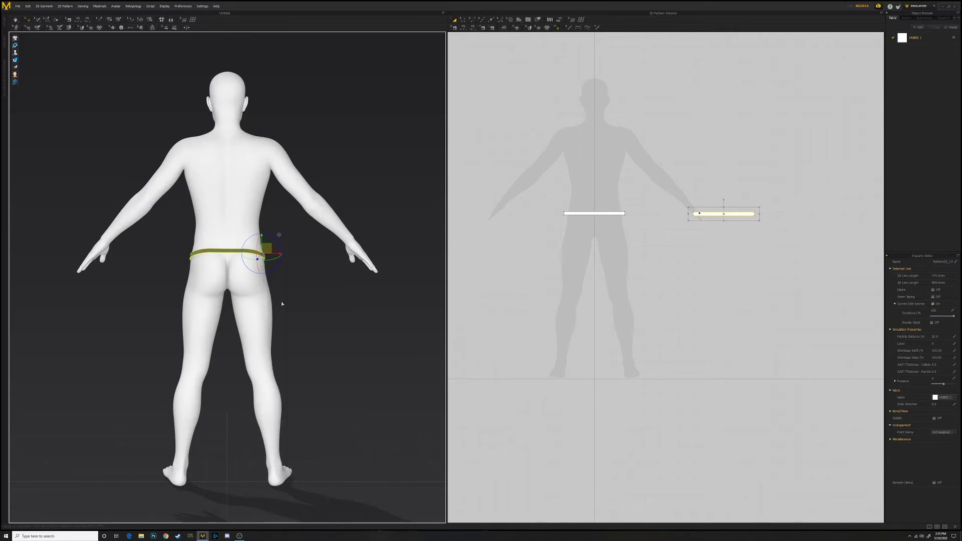
left_click(337, 303)
In the front view, test the frozen waistband by trying to pull it at the front and side while simulating
right_click(363, 302)
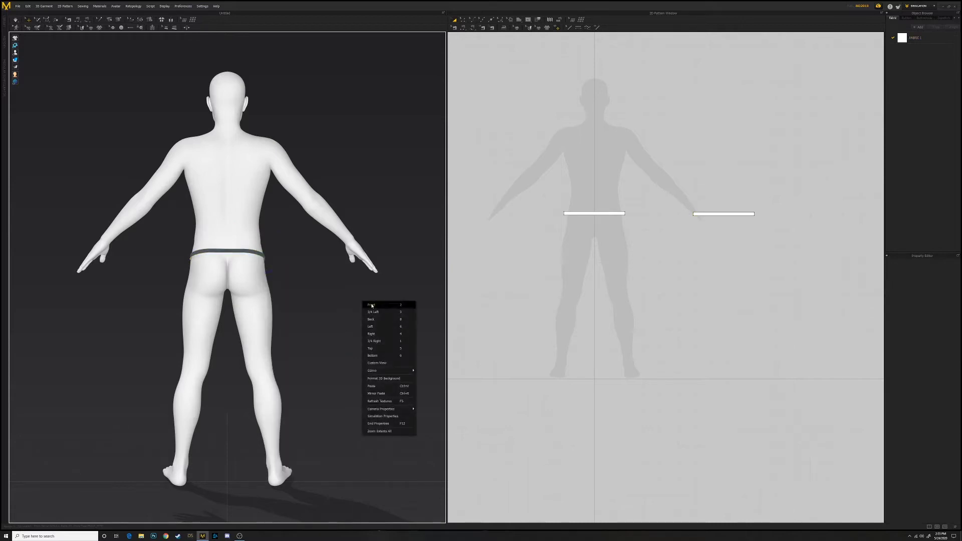
left_click(373, 307)
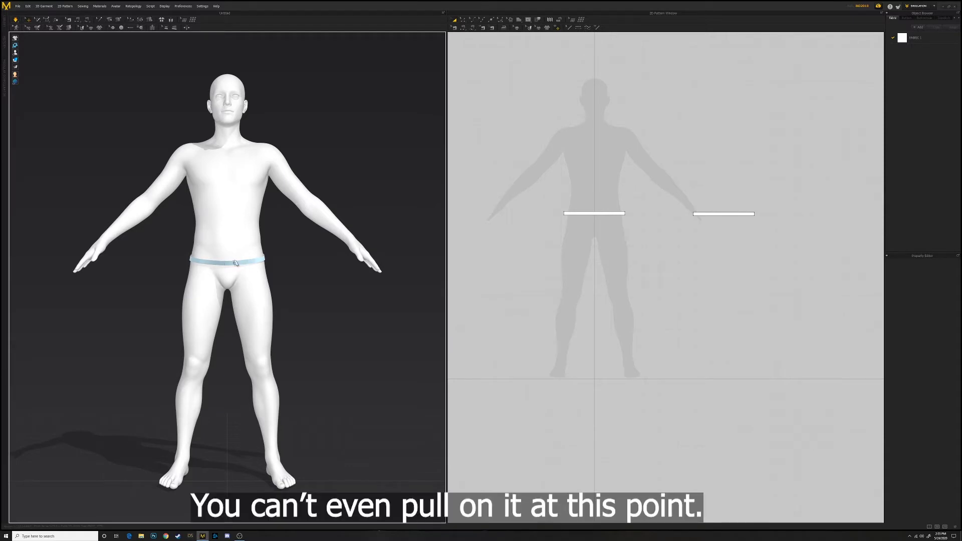
left_click(235, 264)
left_click_drag(262, 260, 295, 289)
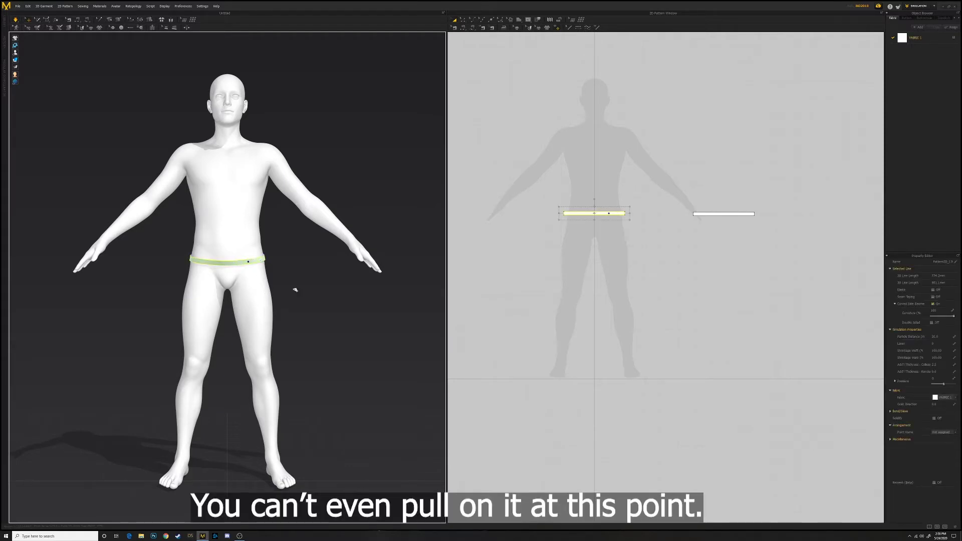
left_click(64, 138)
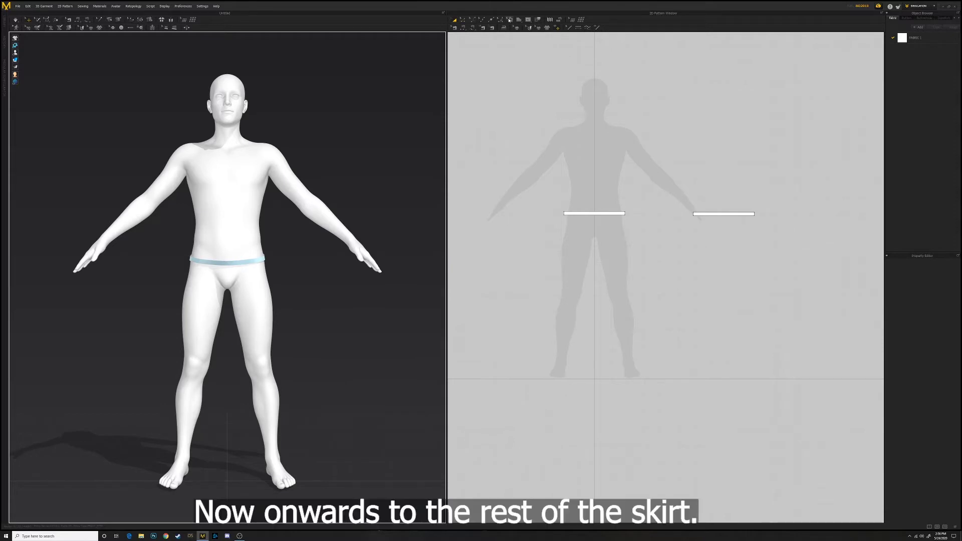
Draw a closed trapezoid skirt panel with the Polygon tool, running from just below the front waistband strip and flaring out to ankle height
left_click(520, 20)
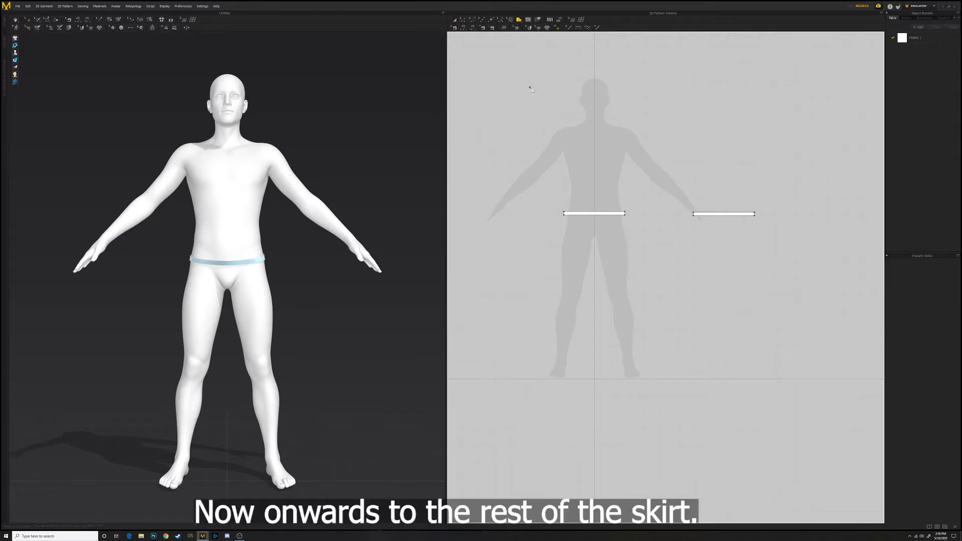
scroll(601, 193, "up", 5)
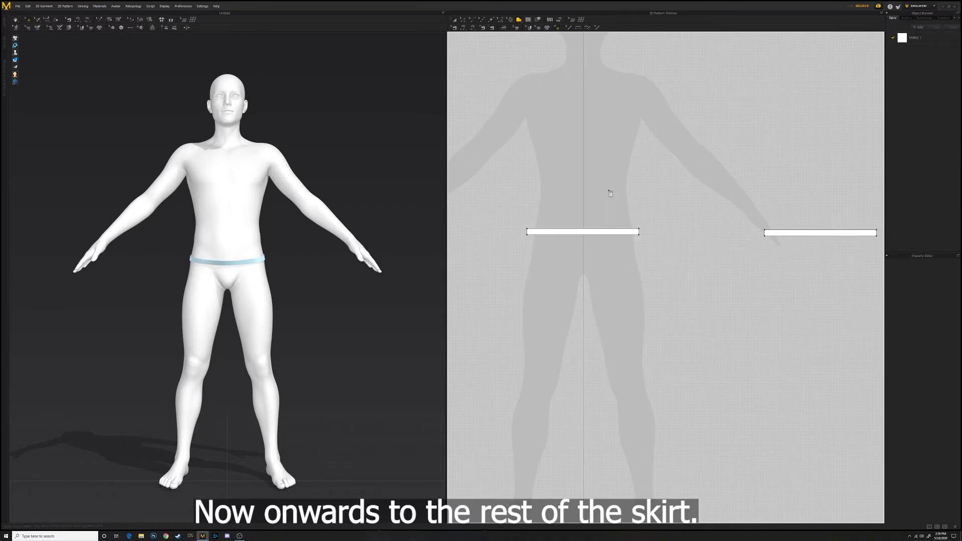
scroll(594, 321, "down", 2)
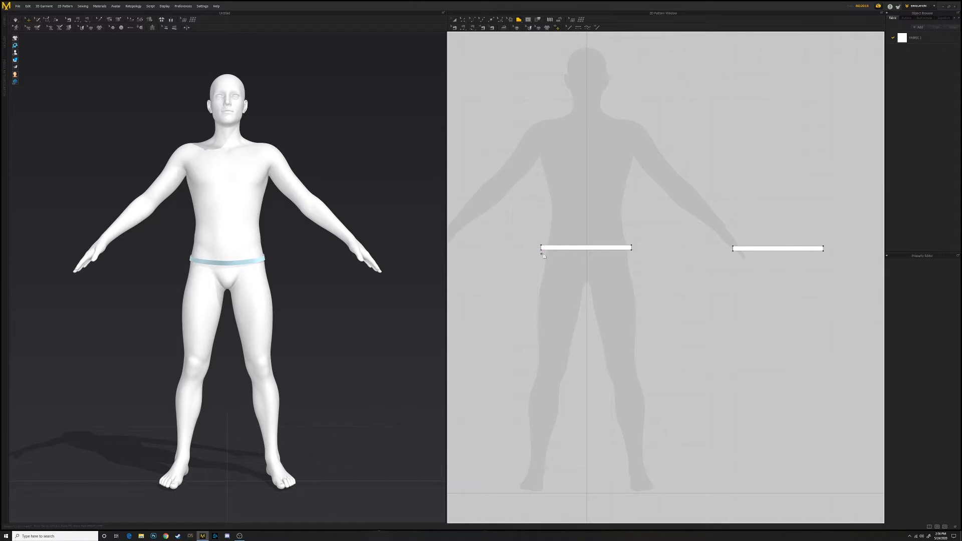
left_click(542, 253)
left_click(464, 458)
left_click(710, 458)
left_click(632, 253)
left_click(542, 254)
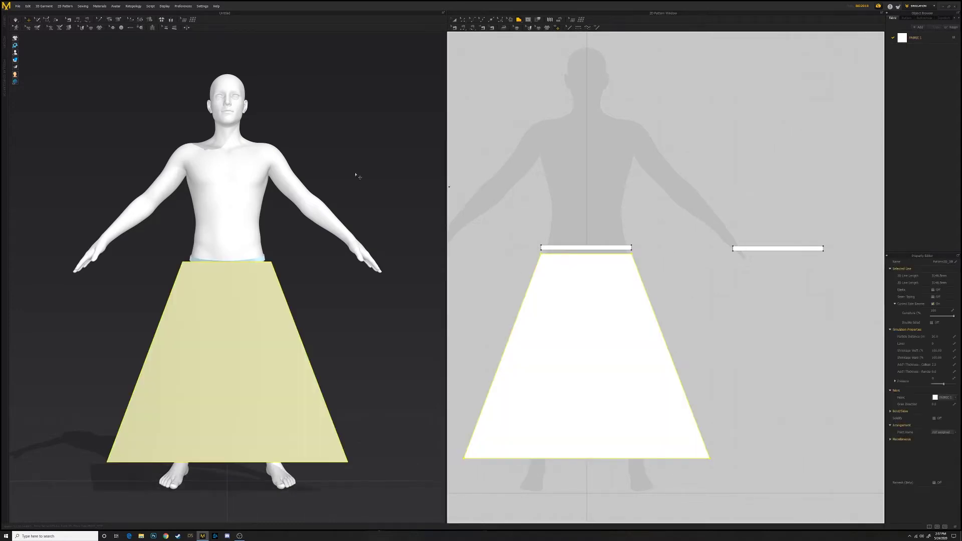
Select the new skirt panel and, in the side view, move it back until it sits close to the front of the legs
left_click(586, 315)
middle_click_drag(608, 346, 677, 428)
key("a")
middle_click_drag(785, 384, 739, 256)
left_click(609, 267)
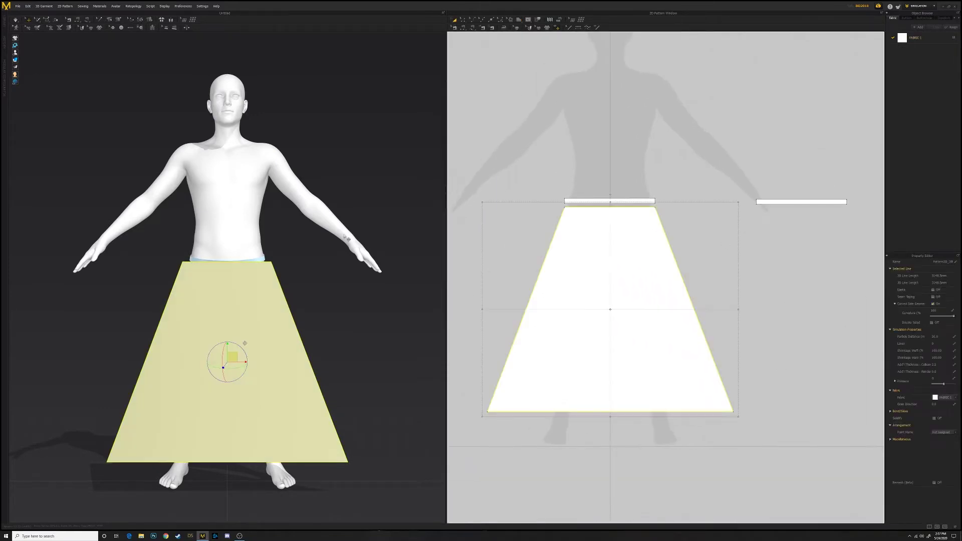
key("6")
right_click(388, 298)
left_click(410, 331)
left_click(601, 301)
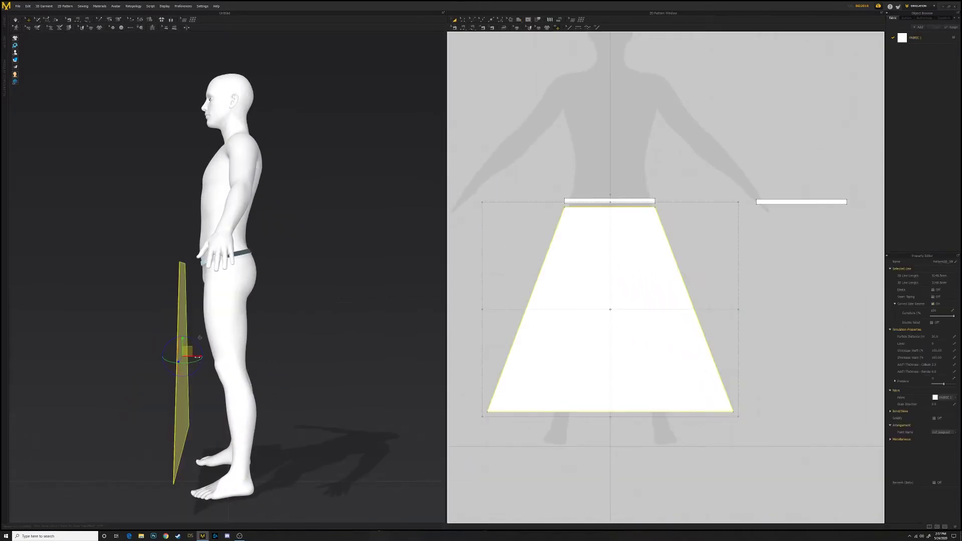
left_click_drag(199, 340, 199, 341)
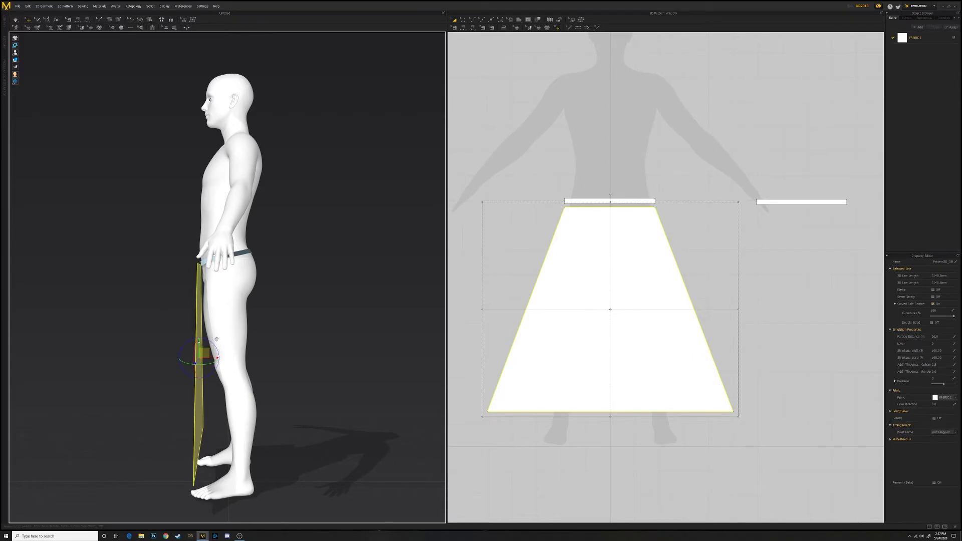
Lower the front skirt panel slightly beneath the waistband and check its placement from the front and the side
key("2")
left_click(232, 313)
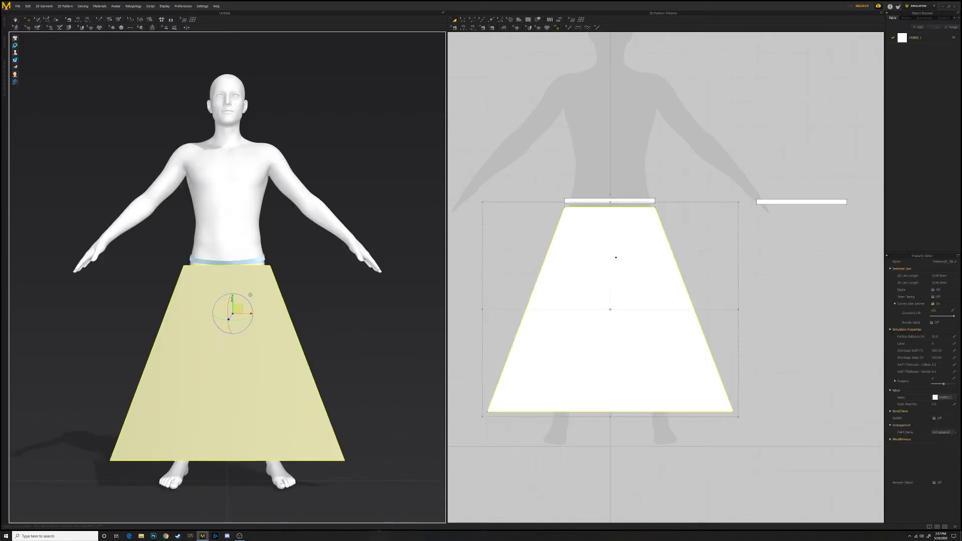
right_click(352, 313)
left_click(366, 348)
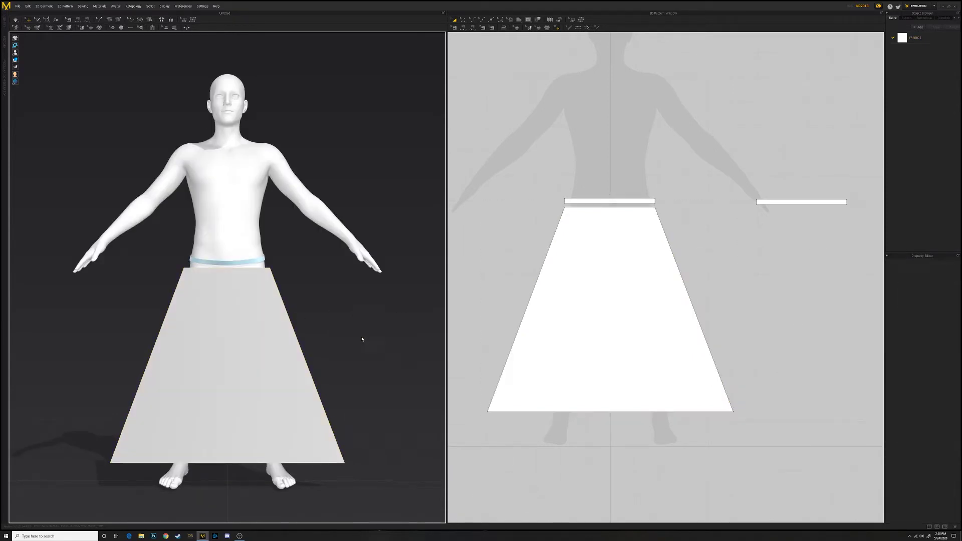
left_click(200, 357)
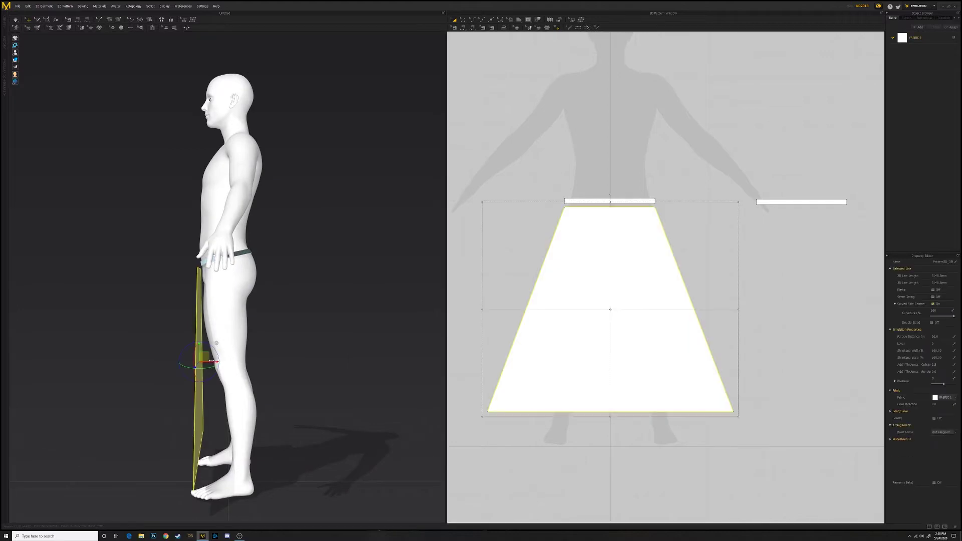
left_click(802, 277)
Copy the skirt panel and paste it beside the original in the pattern window, with the back waistband strip centred above the copy
right_click(584, 275)
left_click(597, 305)
left_click(822, 335)
scroll(822, 335, "up", 2)
scroll(822, 335, "down", 3)
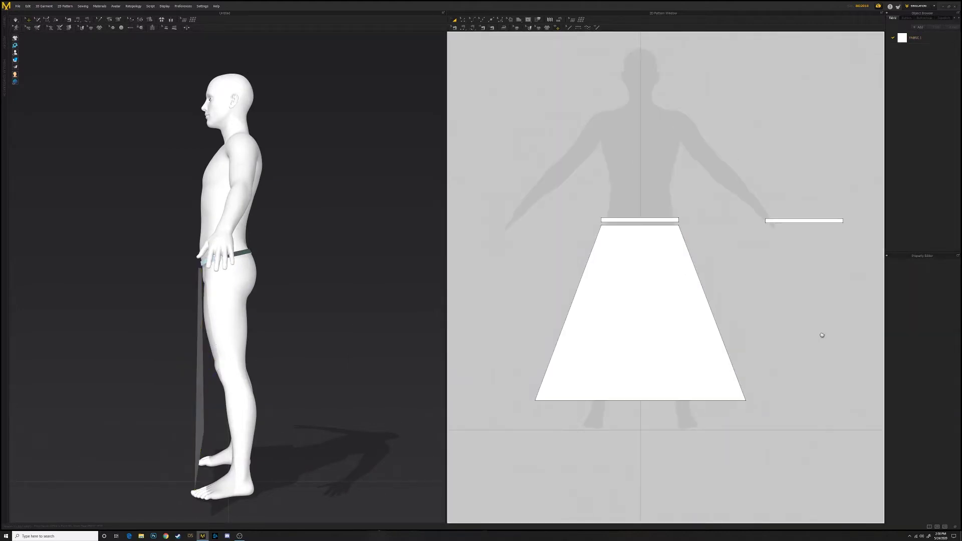
middle_click_drag(822, 335, 677, 328)
right_click(742, 315)
left_click(749, 319)
left_click(711, 306)
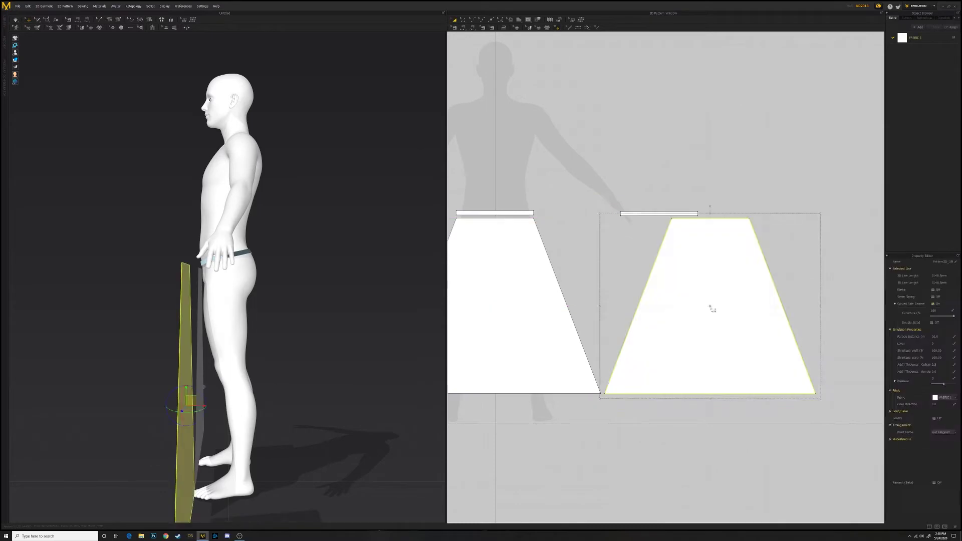
left_click_drag(655, 214, 706, 212)
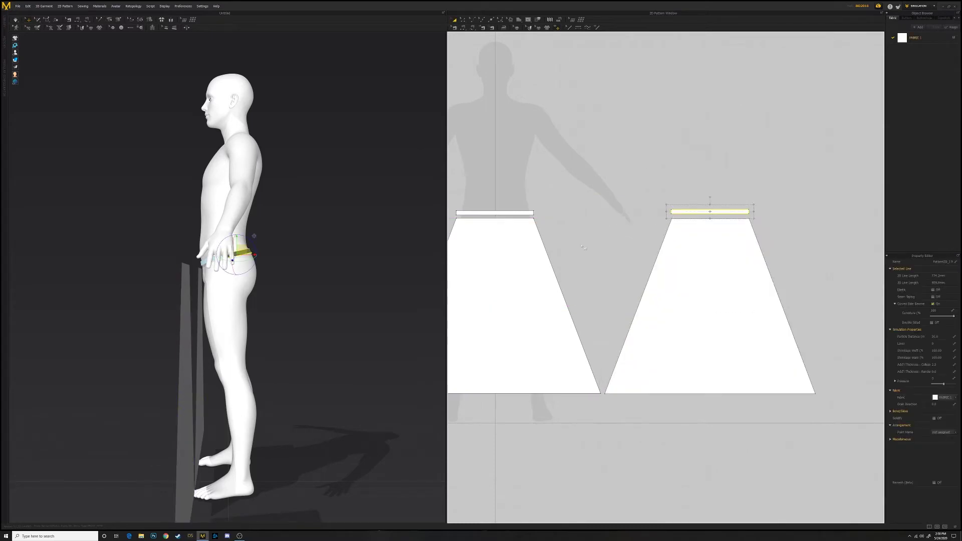
Move the copied skirt panel behind the avatar and centre it on the body in the back view
left_click(712, 285)
left_click_drag(204, 401, 291, 401)
right_click_drag(389, 348, 260, 212)
right_click(260, 211)
left_click(272, 230)
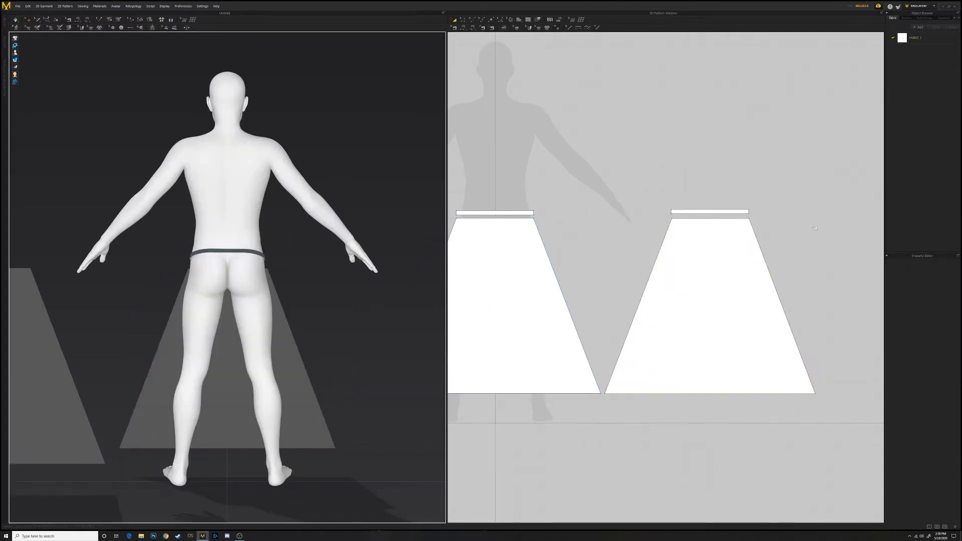
left_click(727, 251)
scroll(161, 282, "down", 1)
left_click_drag(22, 358, 222, 357)
Fit the back skirt panel close behind the body just under the back waistband, checking it from the back and side views
right_click(359, 316)
left_click(374, 347)
left_click(197, 362)
right_click(327, 322)
left_click(346, 346)
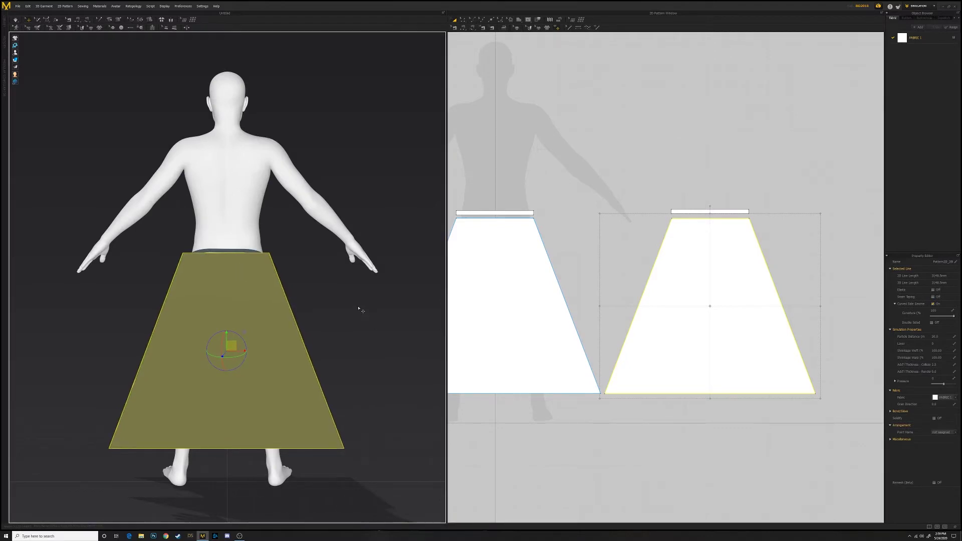
right_click(399, 333)
left_click(402, 357)
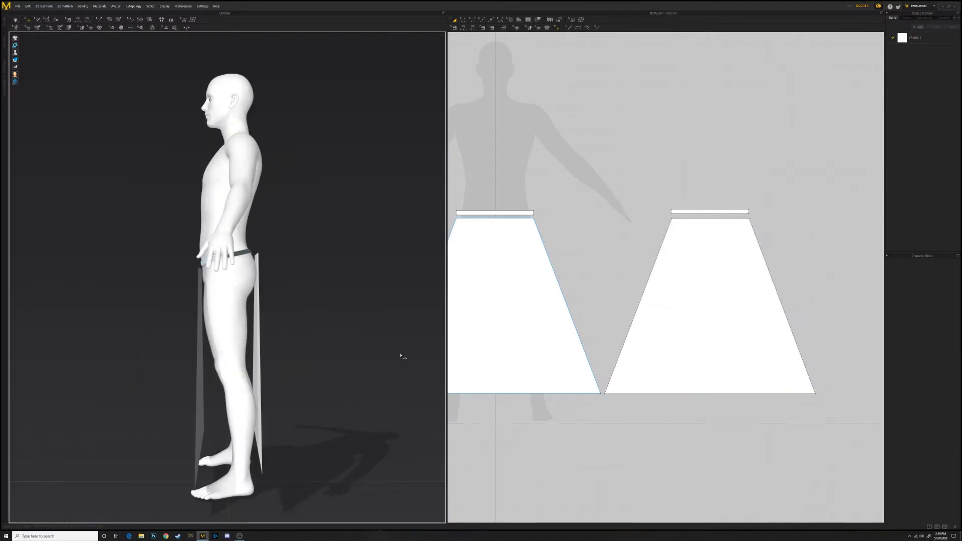
Sew the front waistband strip's top edge to the front skirt panel's top edge, and the back waistband strip to the back panel
right_click_drag(399, 357, 342, 337)
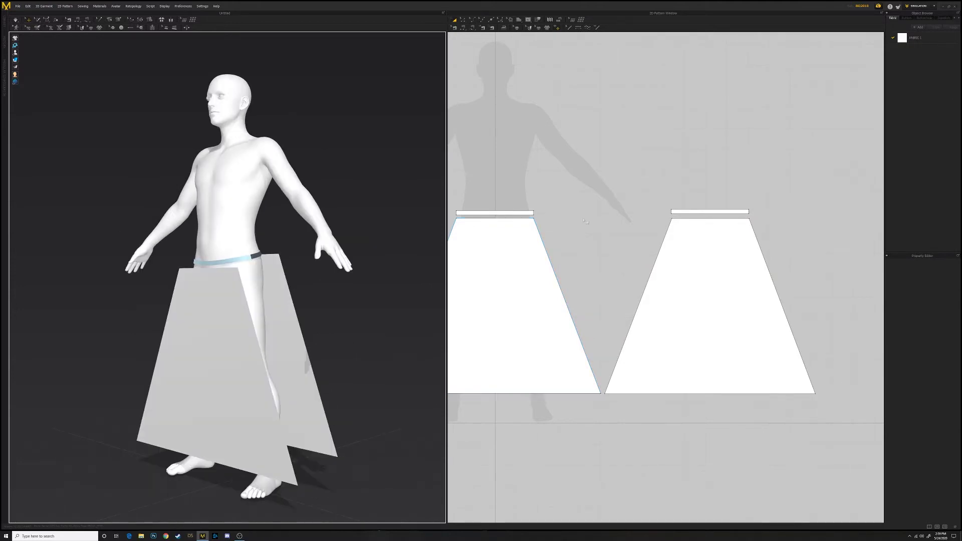
scroll(593, 253, "down", 2)
left_click(471, 29)
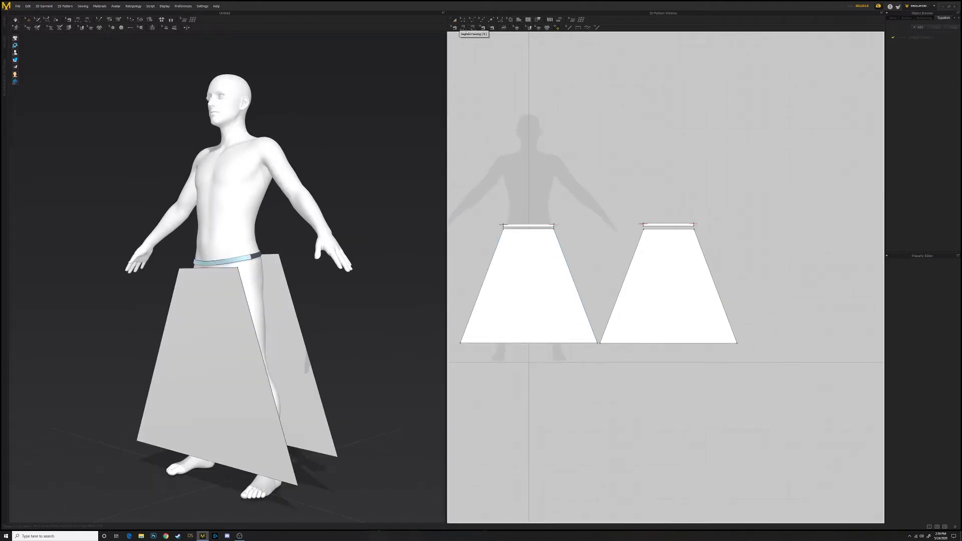
left_click(519, 229)
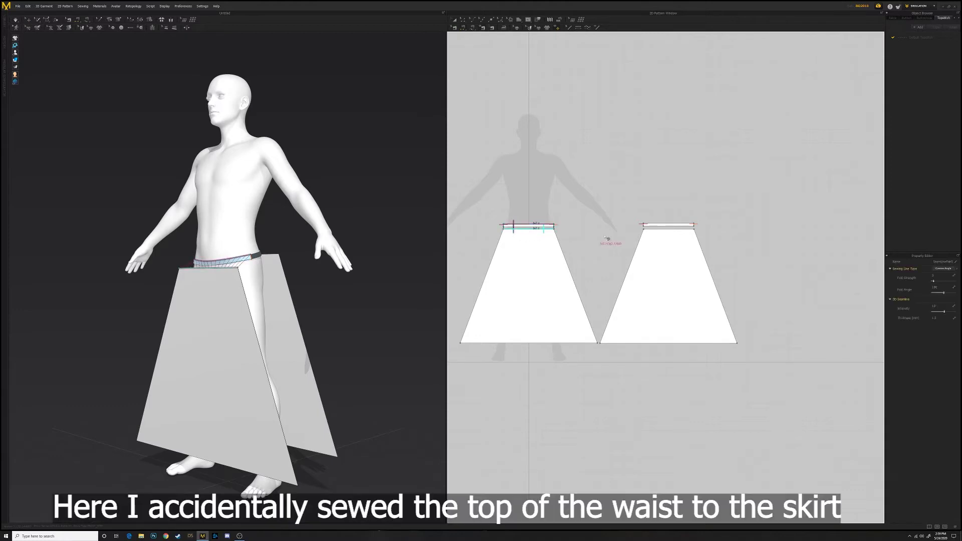
left_click(659, 233)
Sew both slanted side edges of the front skirt panel to the matching side edges of the back panel
left_click(493, 258)
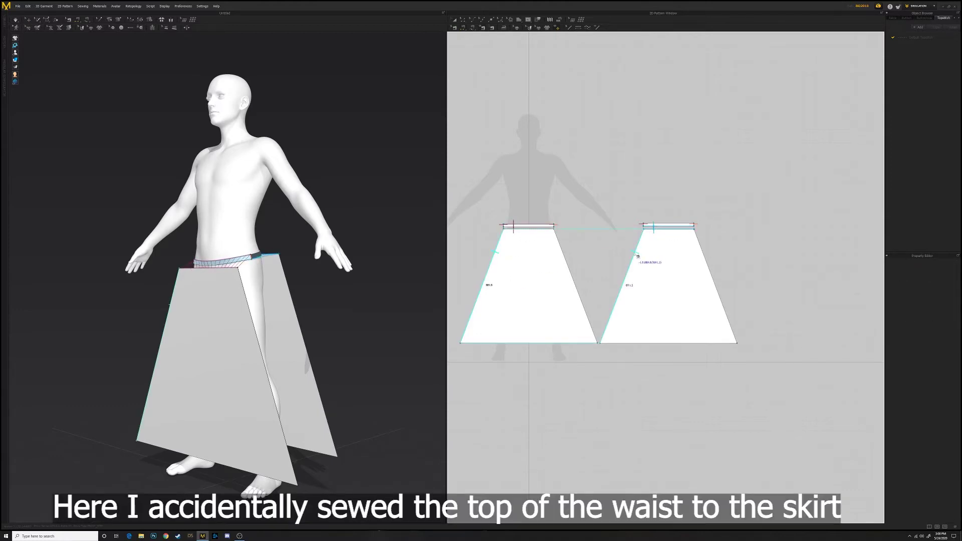
left_click(634, 257)
left_click(562, 254)
left_click(719, 266)
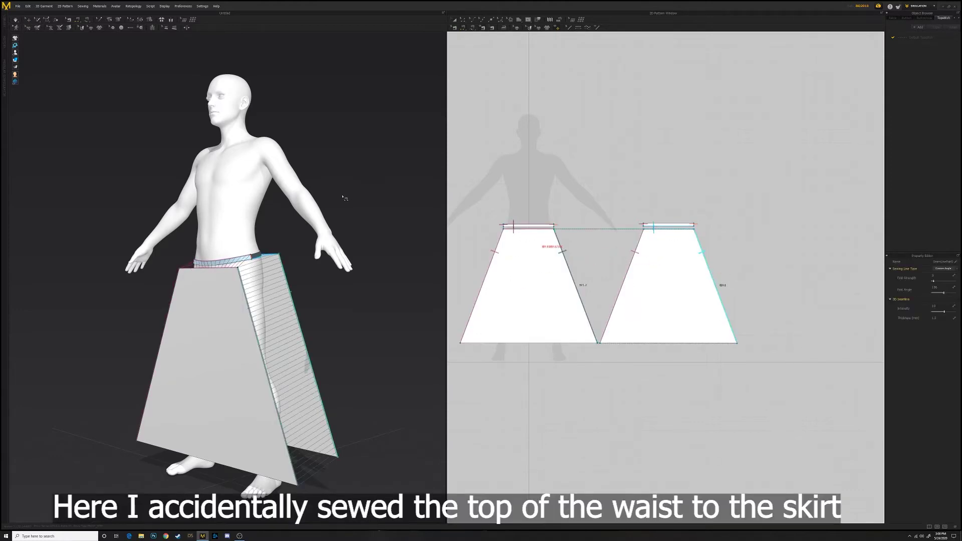
right_click_drag(431, 200, 370, 201)
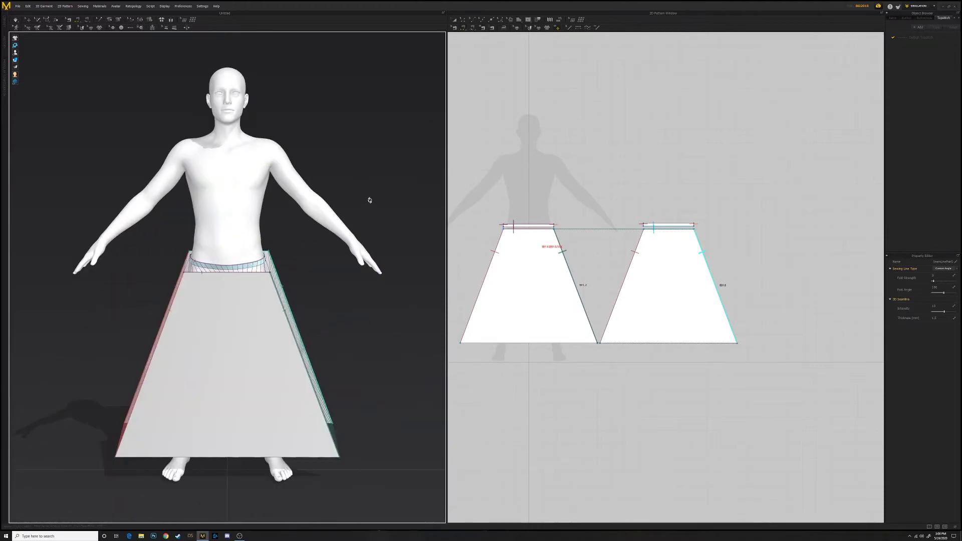
Delete the wrong seam on the front waistband's top edge with Edit Sewing, and sew its bottom edge to the front skirt panel
key("b")
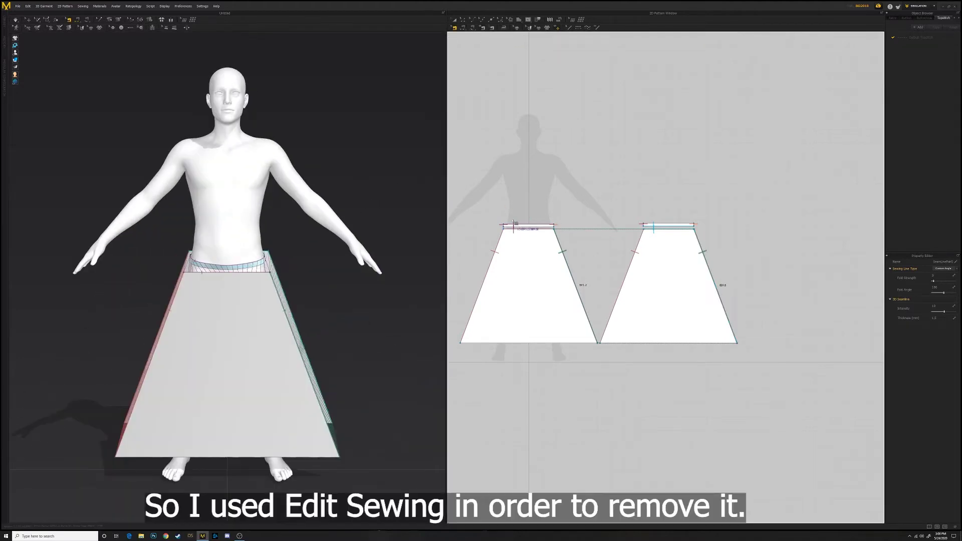
key("Delete")
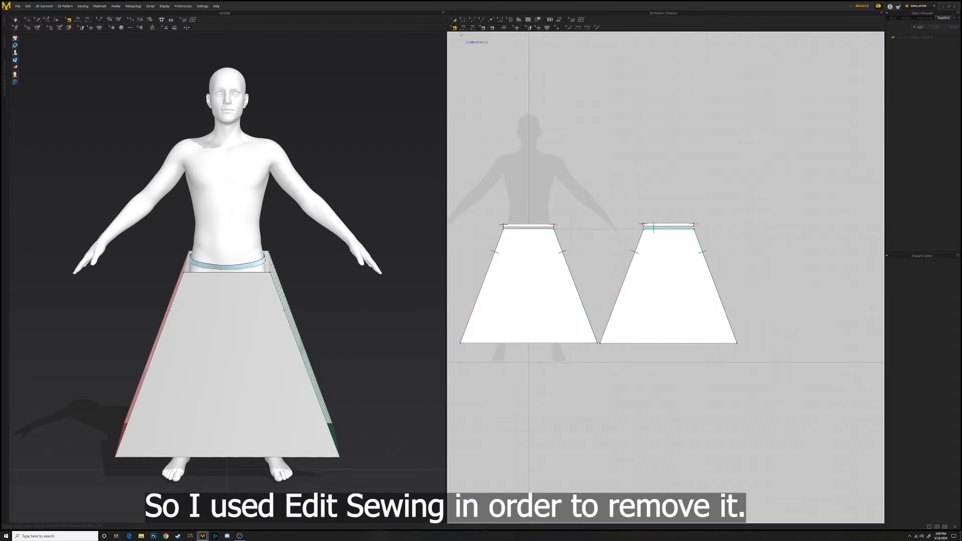
left_click(522, 229)
left_click(454, 19)
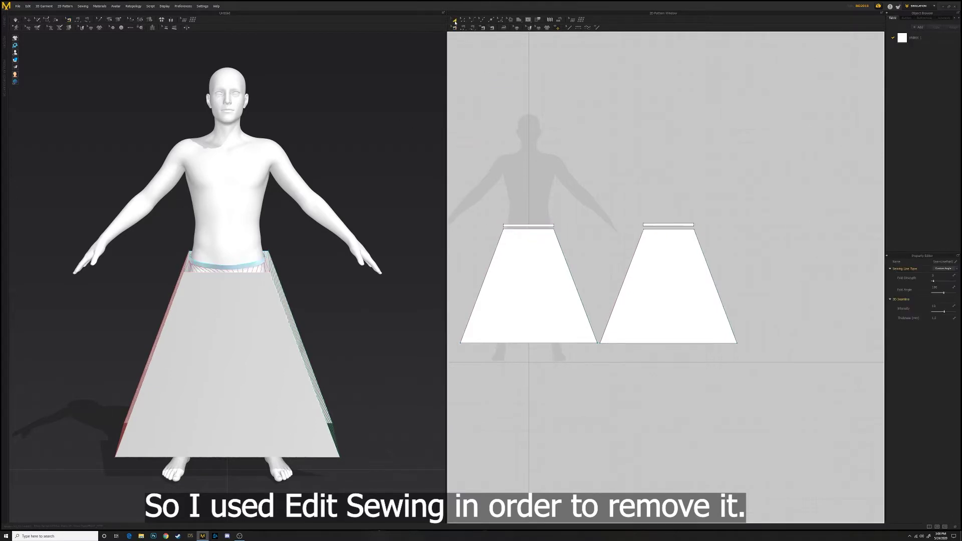
Simulate the sewn skirt so it drapes on the avatar, and inspect how it falls all around
right_click_drag(379, 176, 129, 156)
left_click(15, 21)
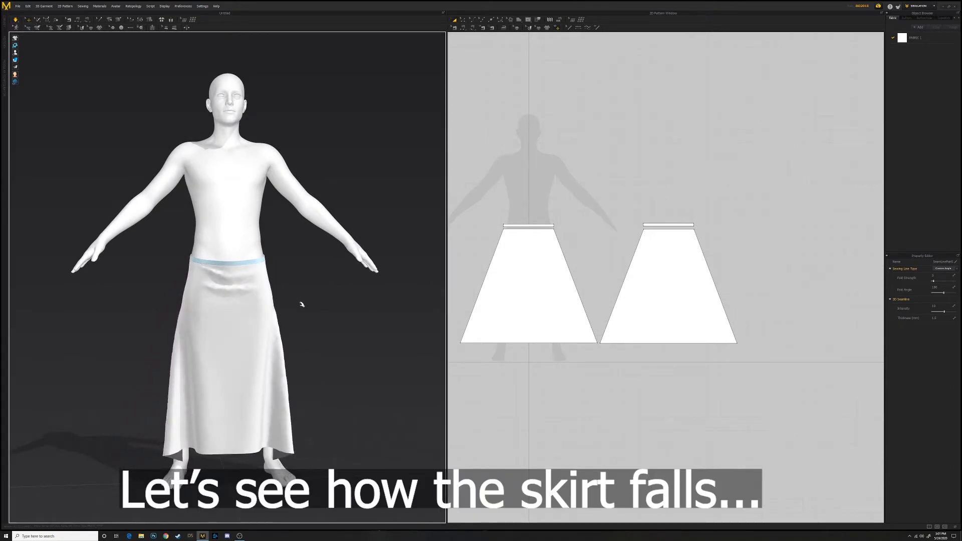
right_click_drag(346, 300, 138, 303)
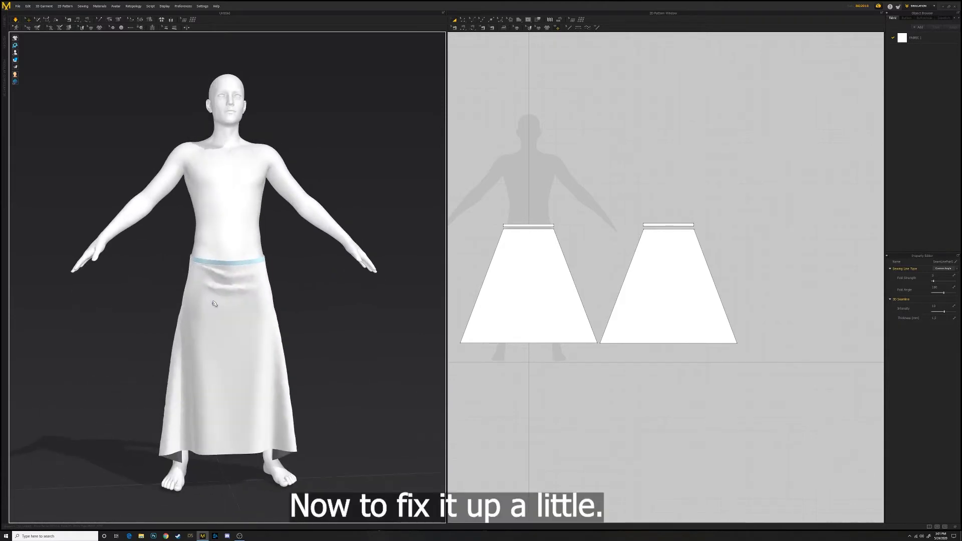
Tug the front skirt panel downward and outward during the simulation to smooth the wrinkles under the waistband and even out the hem
left_click_drag(205, 290, 205, 402)
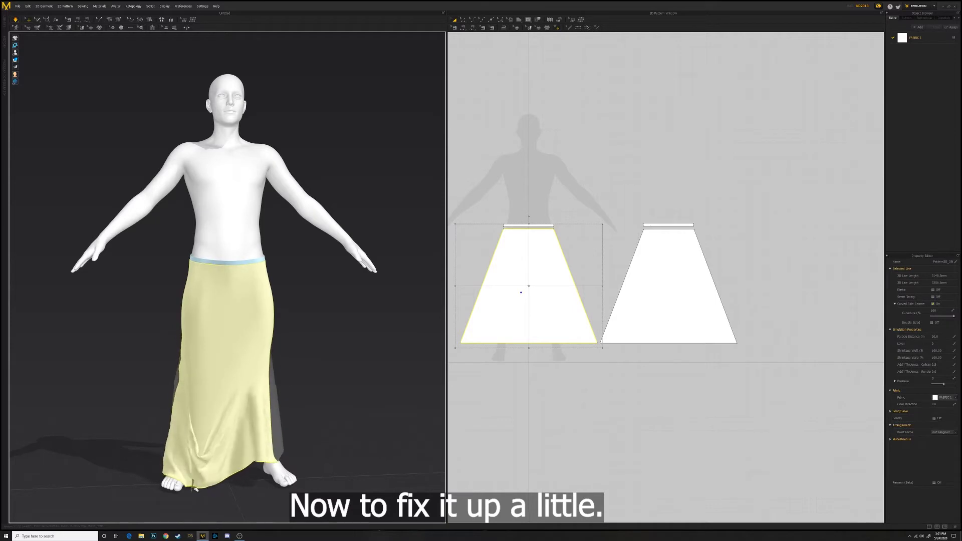
left_click_drag(284, 421, 325, 470)
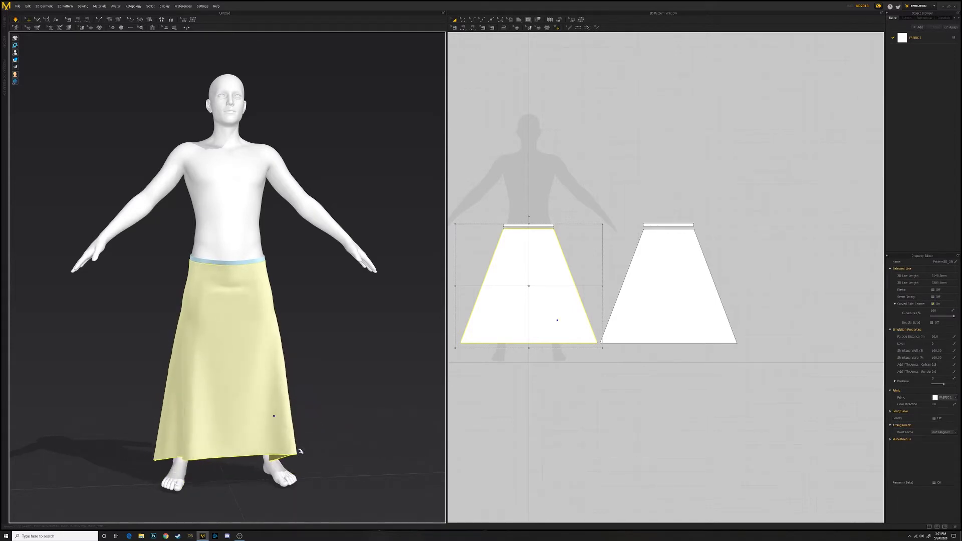
left_click_drag(191, 377, 185, 395)
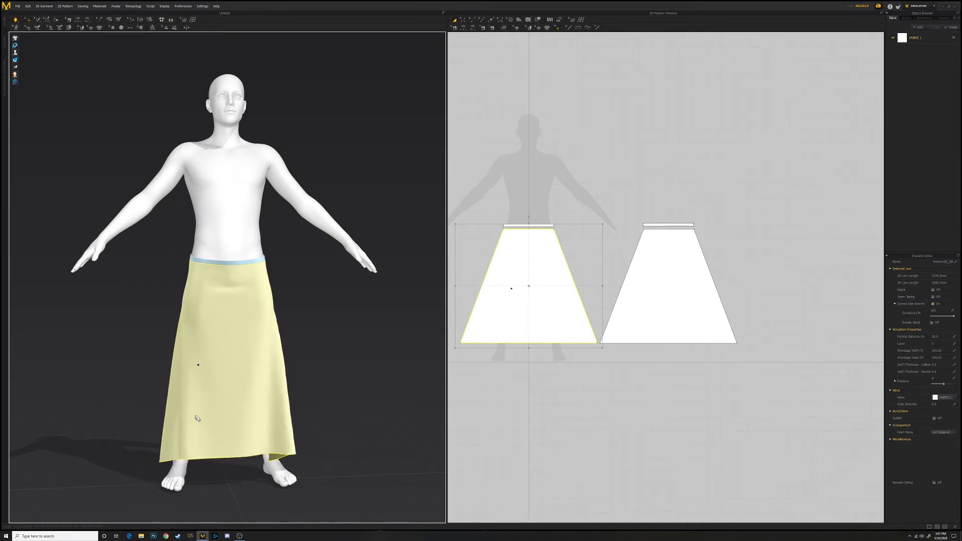
left_click_drag(184, 457, 200, 484)
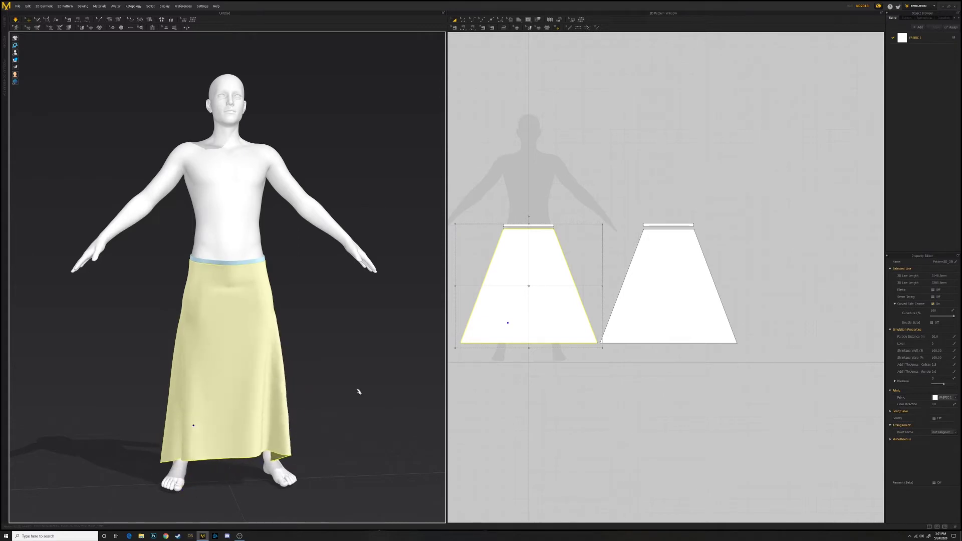
right_click_drag(384, 381, 146, 368)
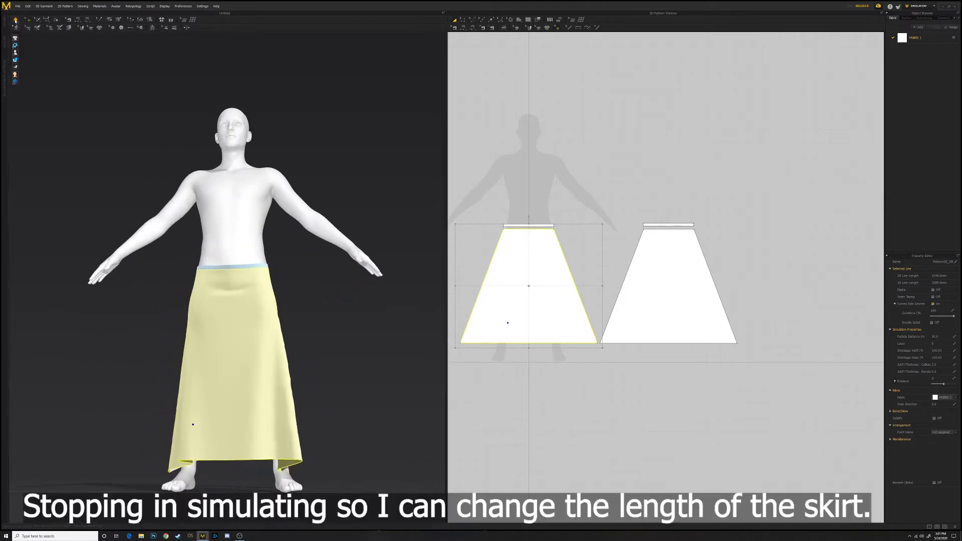
Stop the simulation and lengthen the front skirt panel by lowering its hem segment slightly with Edit Pattern
key("space")
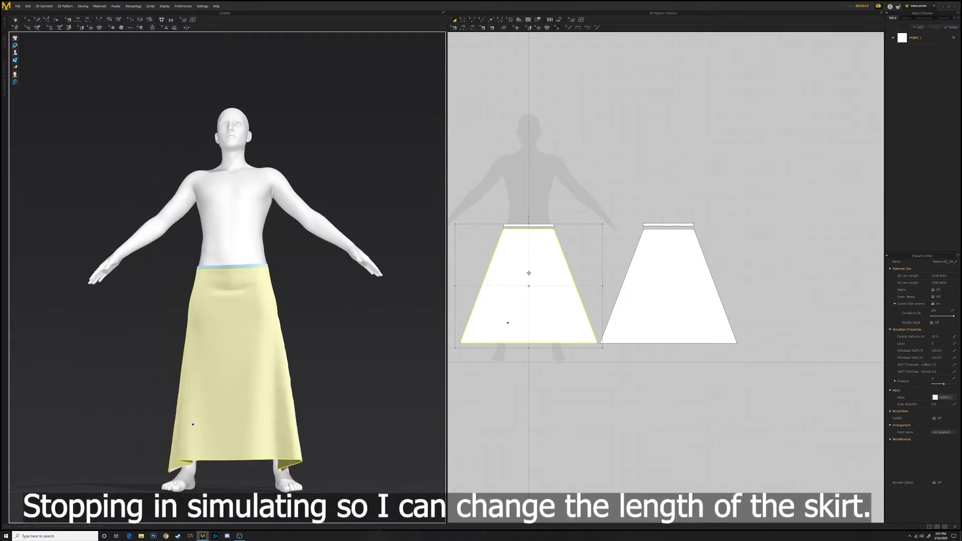
left_click(462, 21)
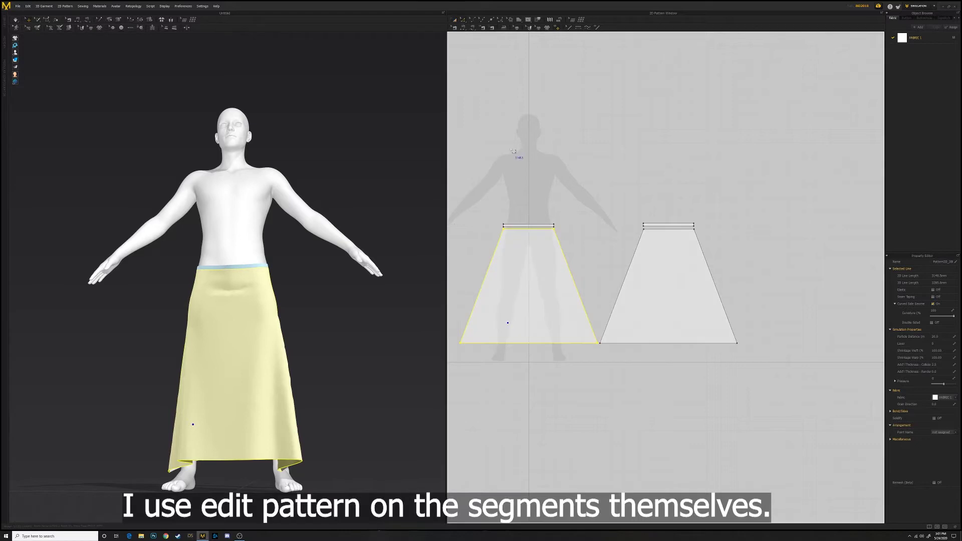
left_click(544, 375)
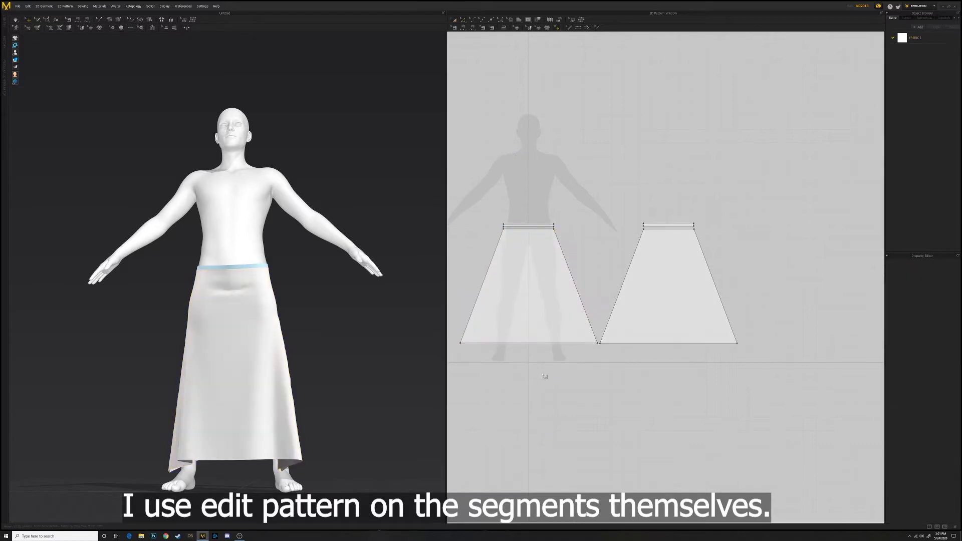
left_click(532, 344)
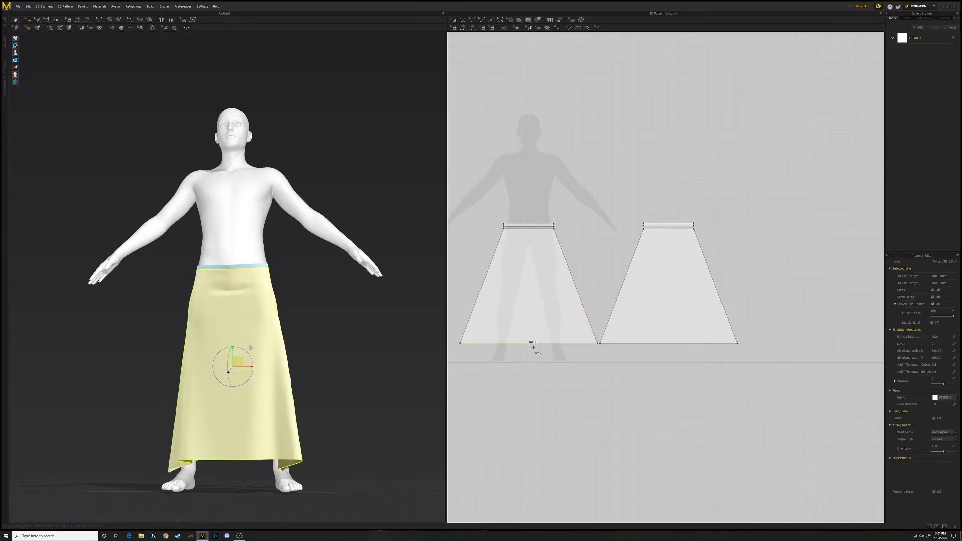
left_click_drag(529, 345, 532, 352)
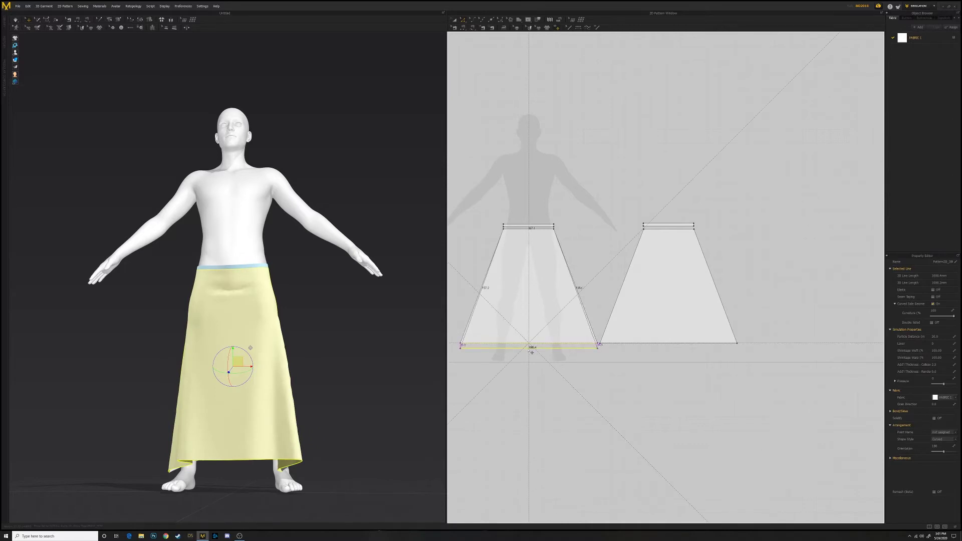
left_click_drag(531, 352, 532, 353)
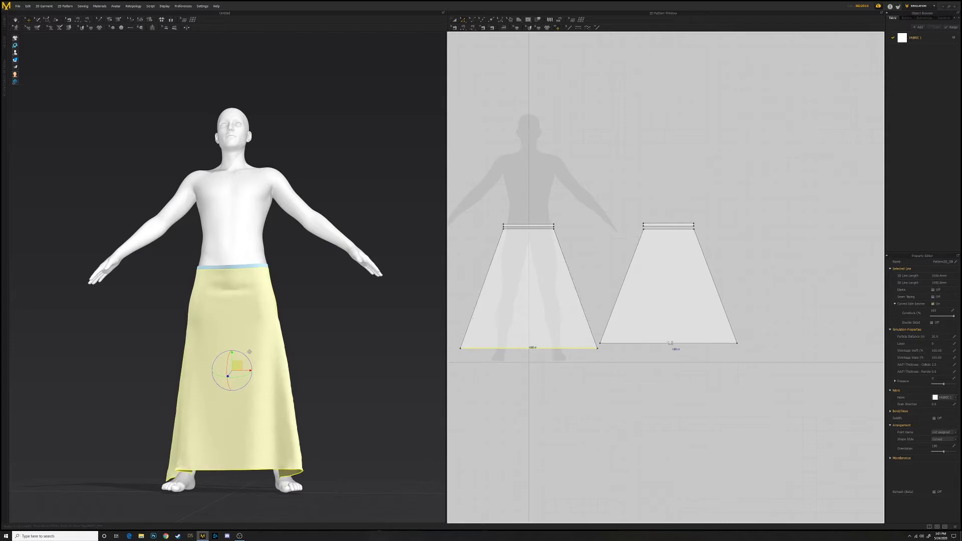
Lower the back skirt panel's hem segment to match the length of the front panel
left_click(671, 335)
left_click(671, 344)
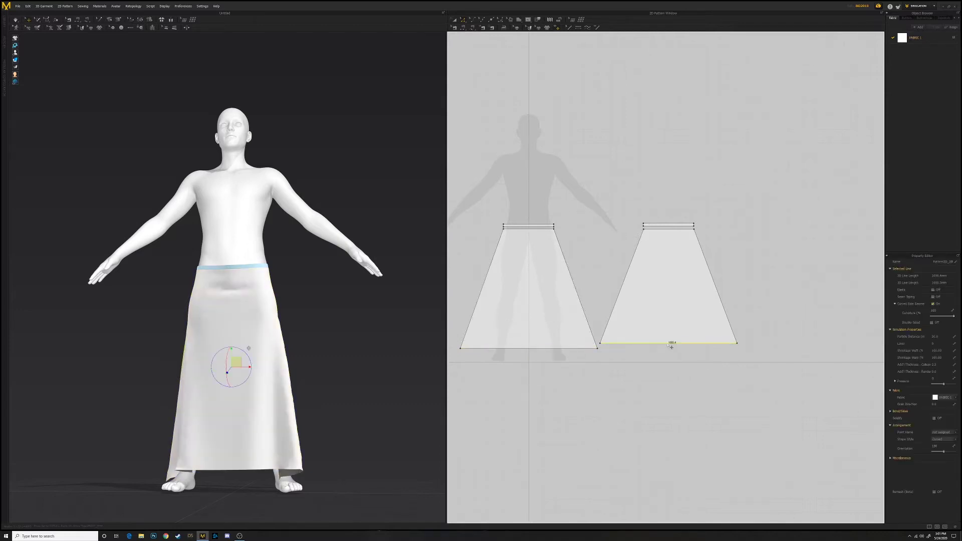
left_click_drag(671, 347, 671, 353)
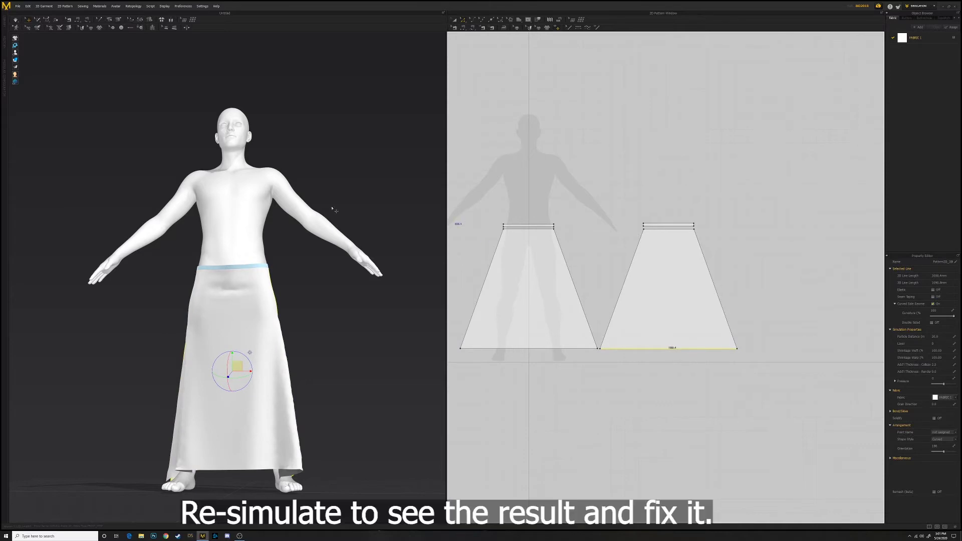
Restart the simulation and pull the hem's side corners clear of the feet on both sides of the avatar
key("space")
right_click_drag(344, 281, 345, 335)
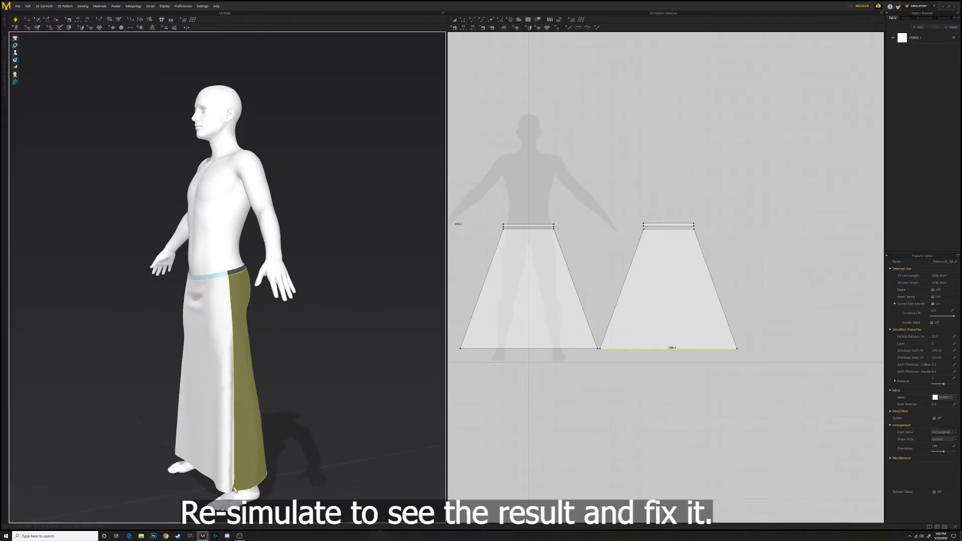
mouse_move(235, 491)
left_mouse_down()
mouse_move(286, 487)
mouse_move(242, 488)
left_mouse_up()
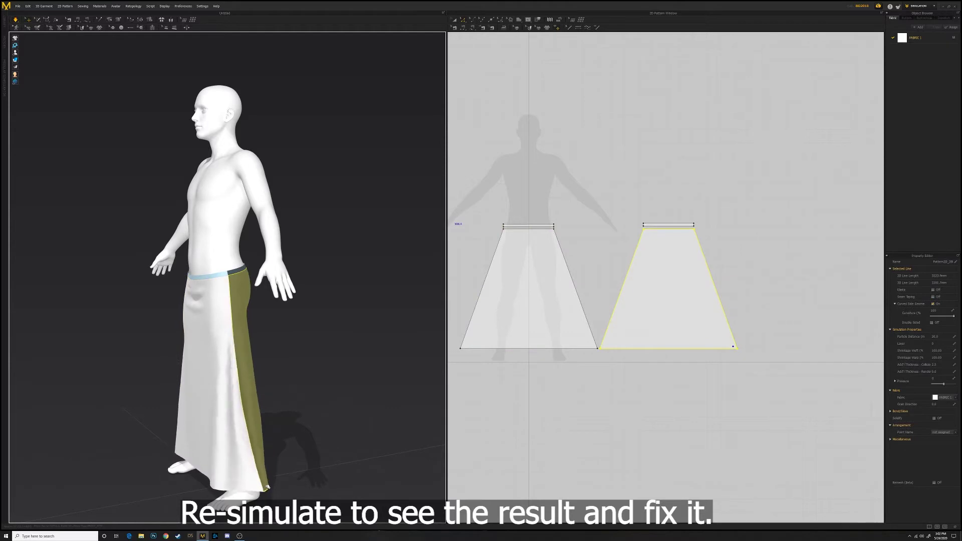
right_click_drag(268, 484, 288, 354)
right_click(287, 355)
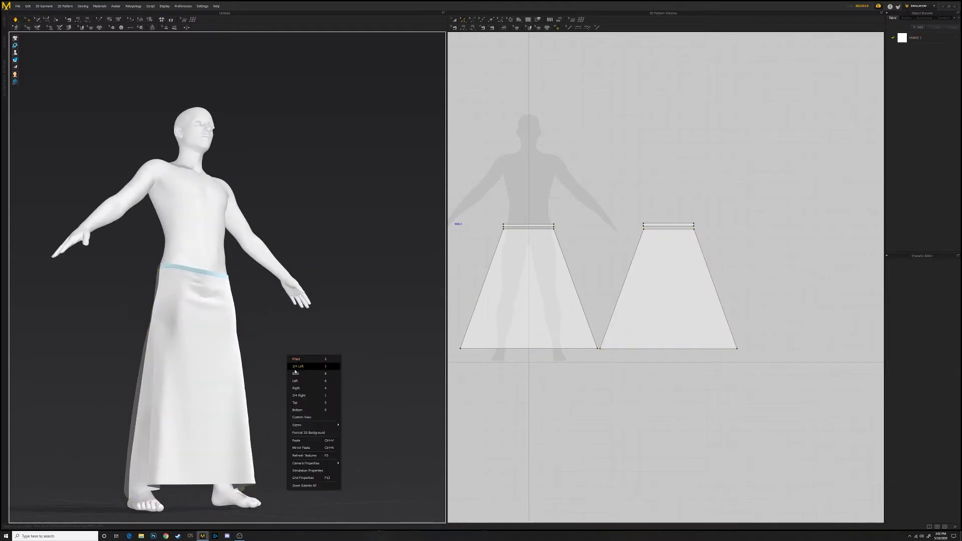
left_click(301, 389)
left_click_drag(220, 488, 214, 497)
Tug the front skirt panel's cloth below the waistband outward and downward from several angles to smooth its folds, ending in the front view
right_click(317, 381)
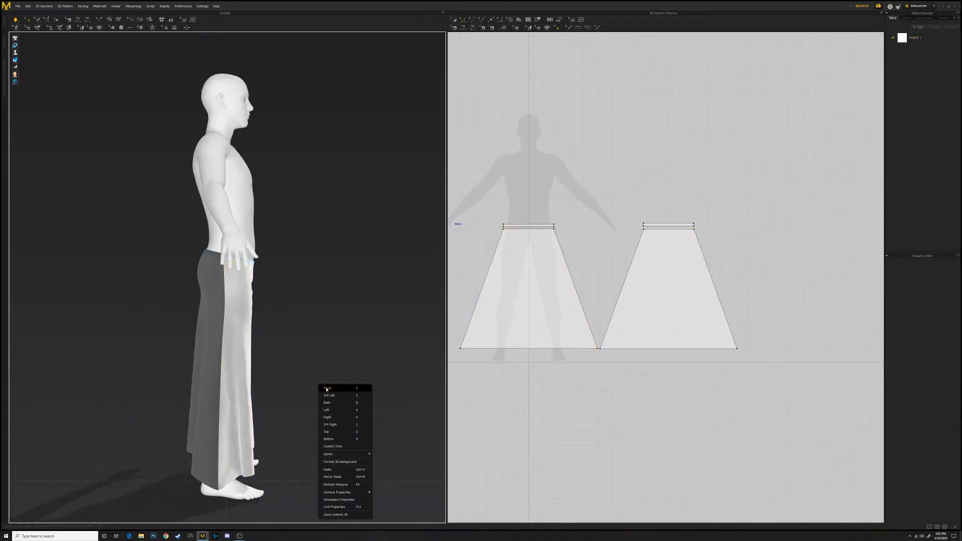
right_click_drag(321, 384, 286, 327)
left_click_drag(193, 282, 132, 294)
mouse_move(193, 306)
left_mouse_down()
mouse_move(189, 419)
mouse_move(205, 451)
mouse_move(206, 517)
left_mouse_up()
left_click(175, 361)
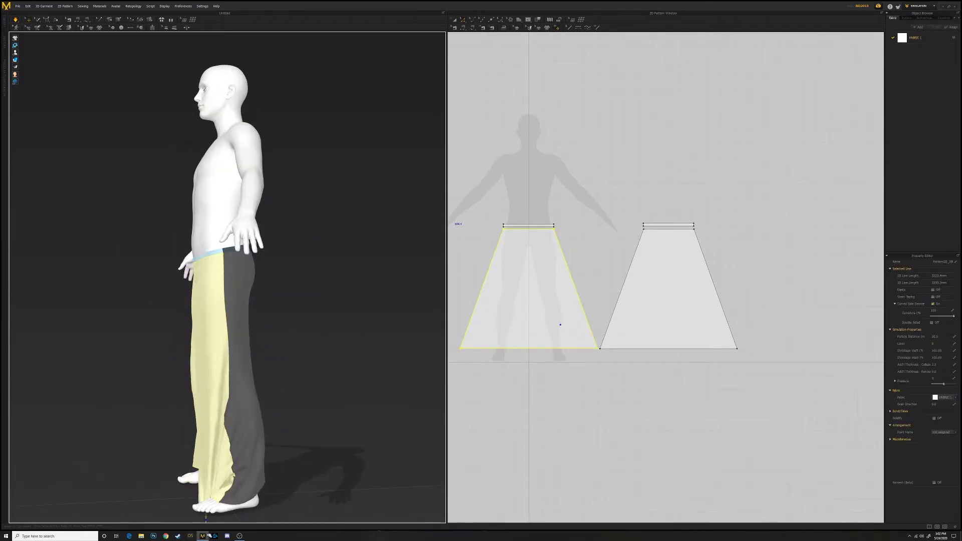
left_click_drag(200, 279, 180, 282)
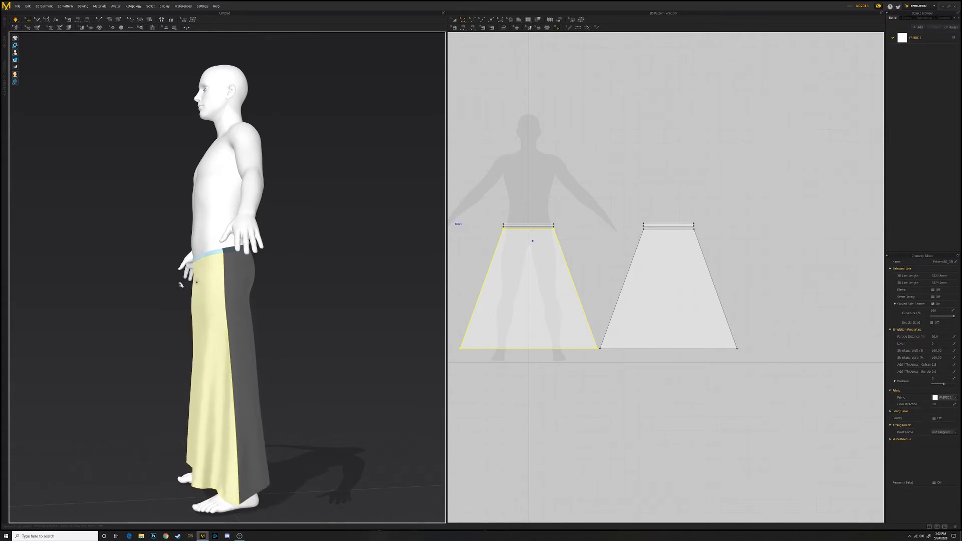
right_click_drag(181, 282, 361, 292)
left_click_drag(191, 283, 249, 320)
left_click_drag(174, 307, 267, 328)
right_click_drag(270, 328, 326, 324)
left_click(326, 324)
key("2")
Adjust the skirt's hem corners around the ankles in the simulation, checking the drape from the side and the front
left_click(237, 285)
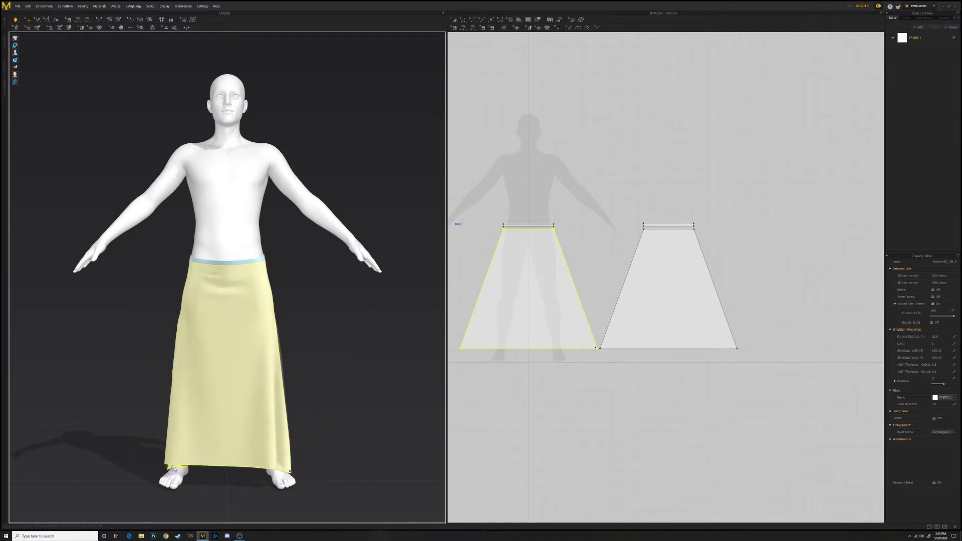
left_click(117, 456)
right_click_drag(150, 328, 300, 330)
left_click(167, 464)
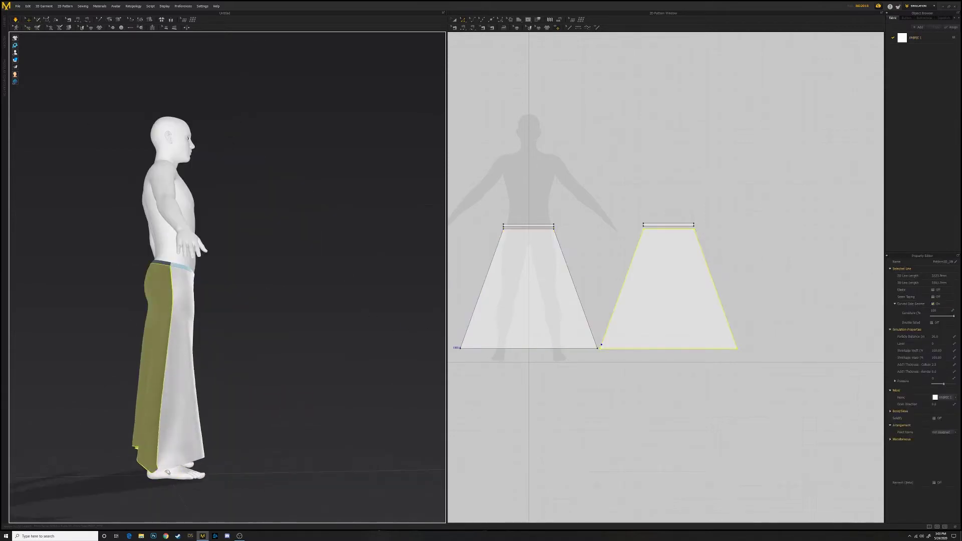
right_click_drag(303, 367, 236, 372)
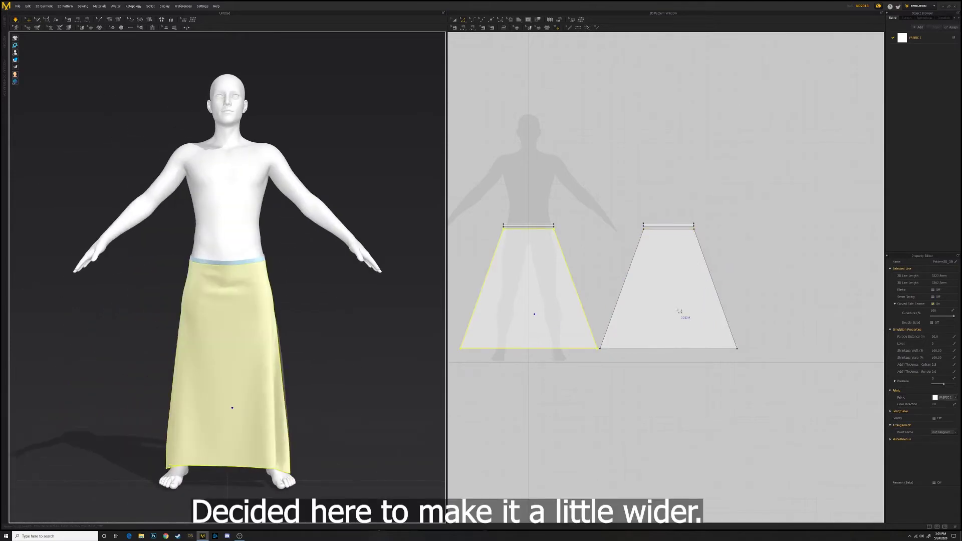
Move the back skirt panel together with its waistband piece farther away from the front pattern pieces
key("Escape")
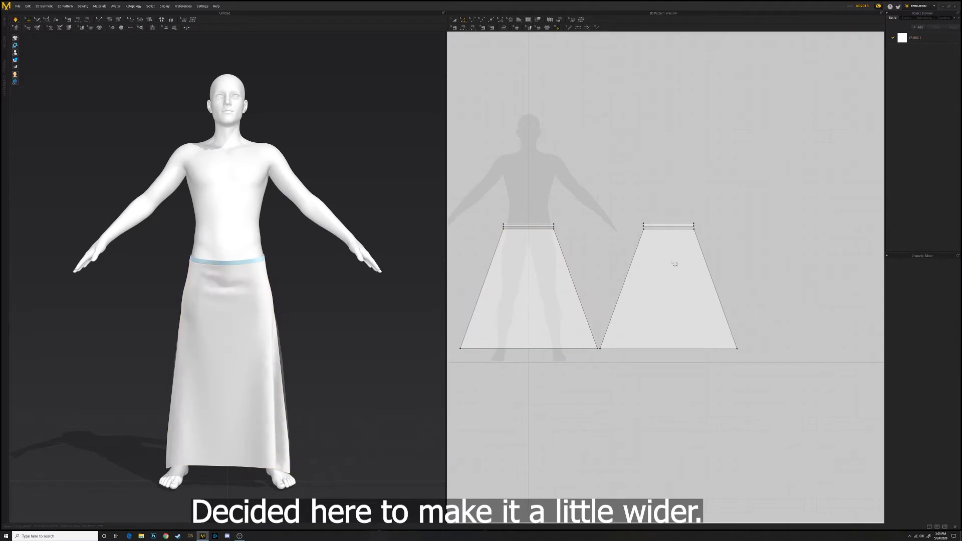
left_click(454, 20)
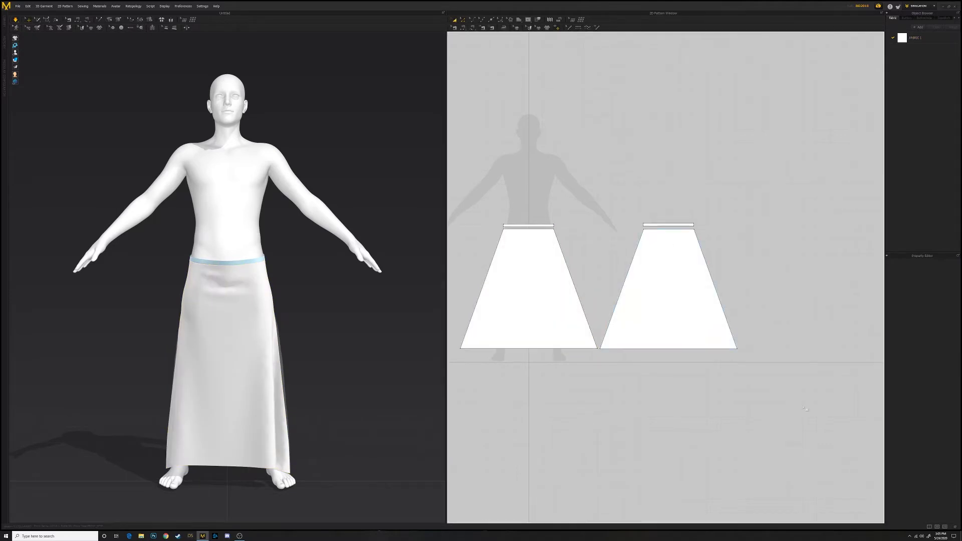
left_click(661, 251)
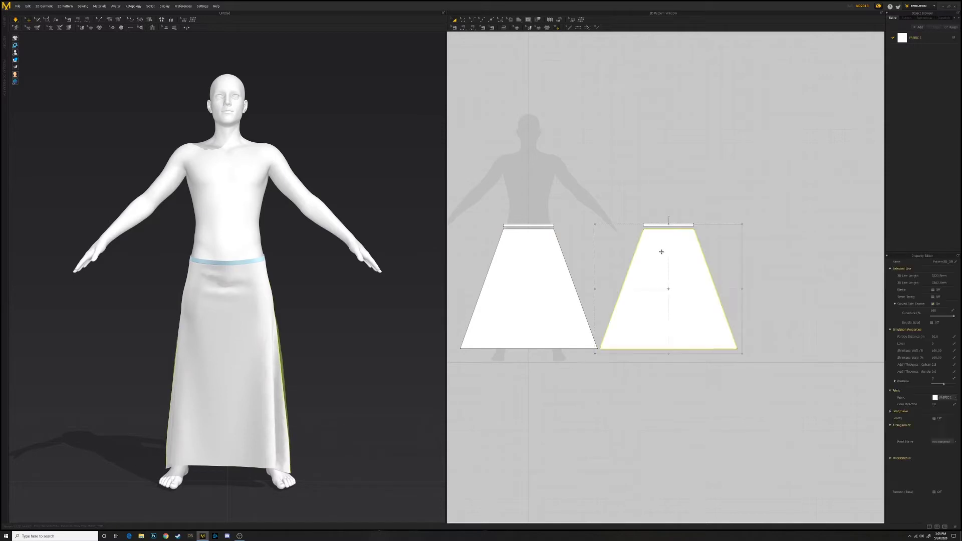
left_click(665, 225, "shift")
left_click_drag(665, 226, 718, 226)
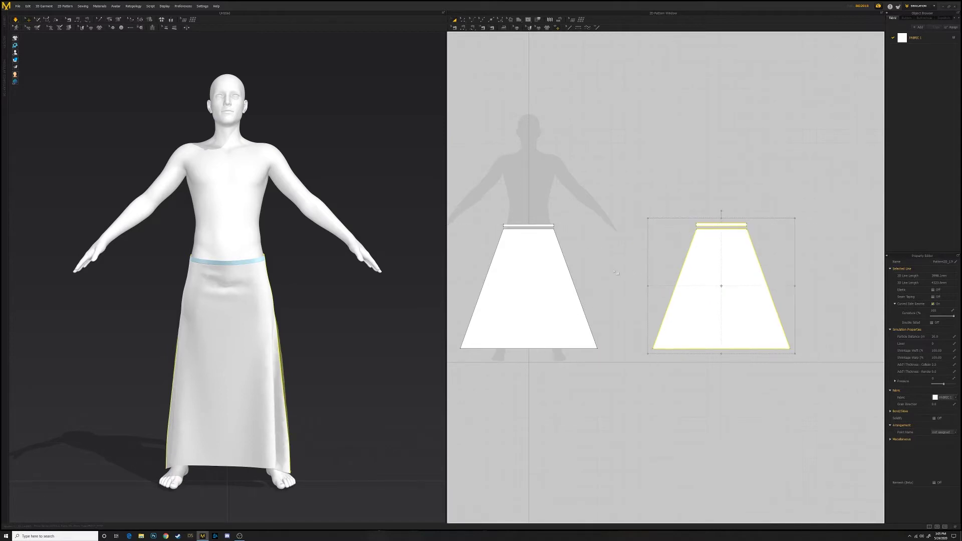
left_click(592, 361)
Widen both skirt panels at the hem by moving their lower corners outward, and simulate the drape again
left_click(463, 20)
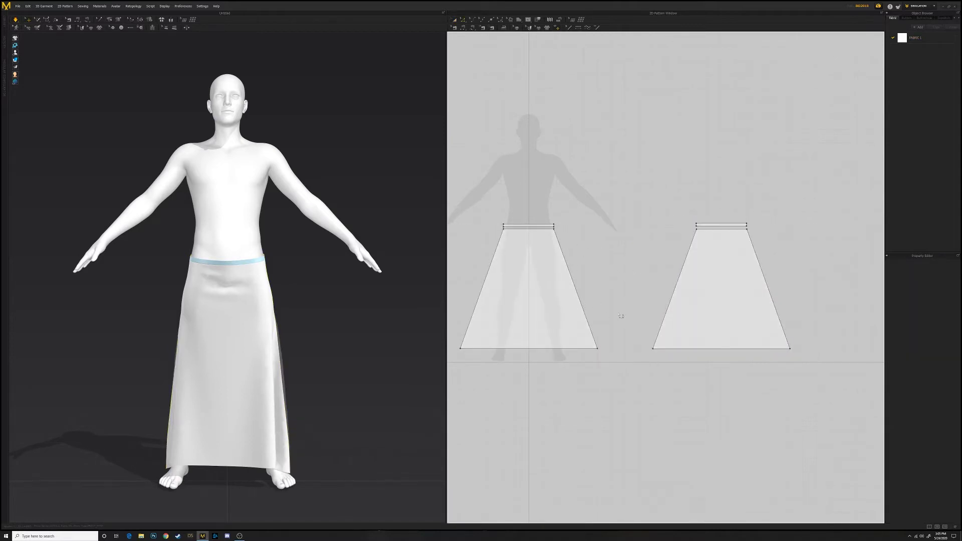
scroll(619, 314, "down", 2)
left_click_drag(494, 346, 484, 346)
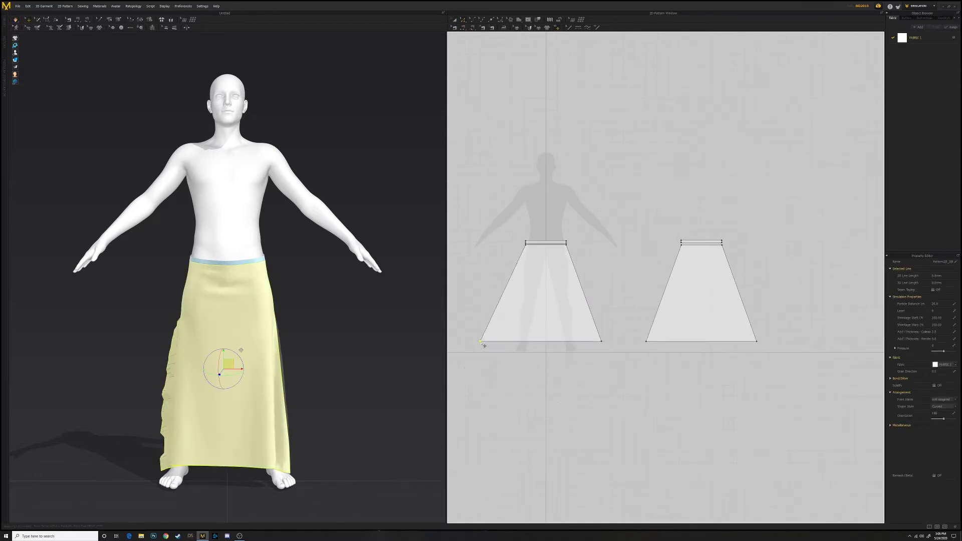
left_click_drag(606, 344, 615, 345)
left_click_drag(617, 344, 640, 346)
left_click_drag(761, 346, 772, 345)
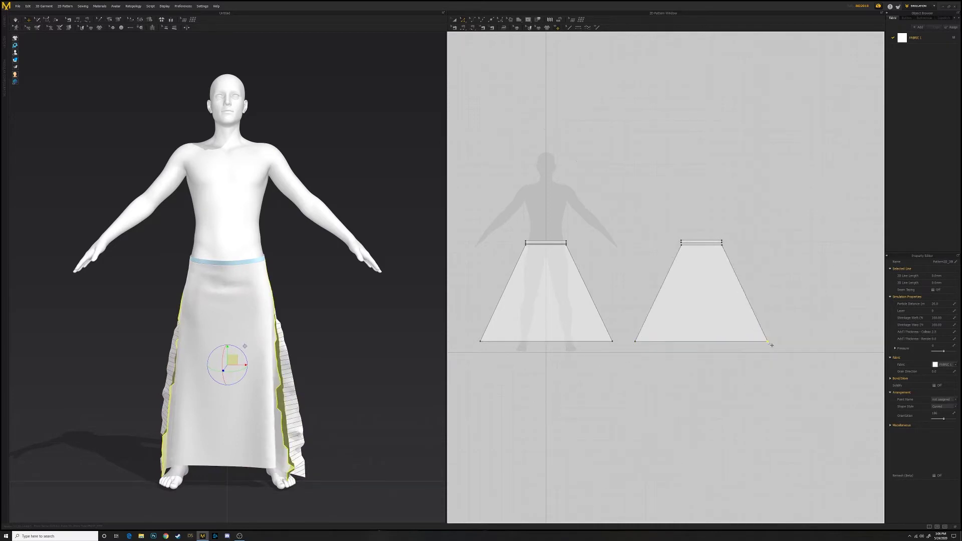
left_click(17, 21)
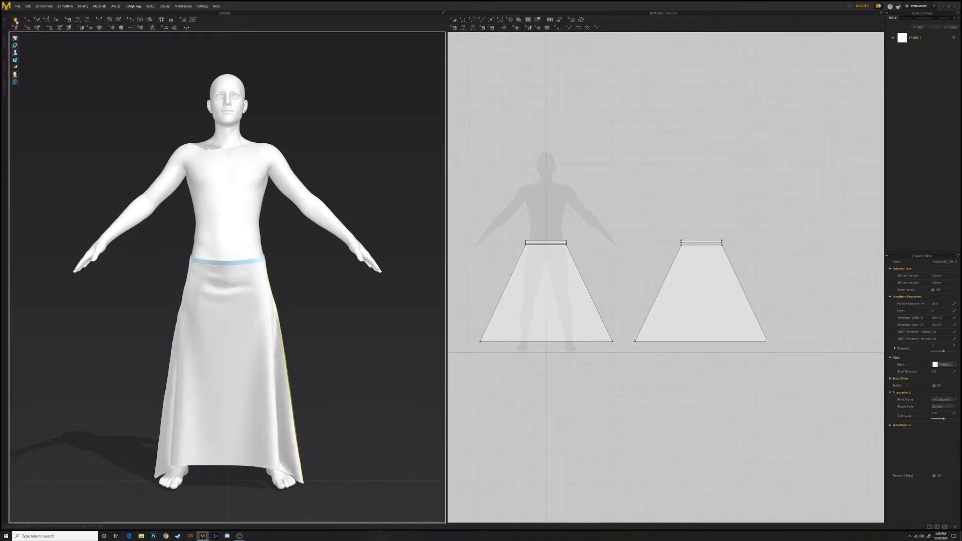
left_click(16, 20)
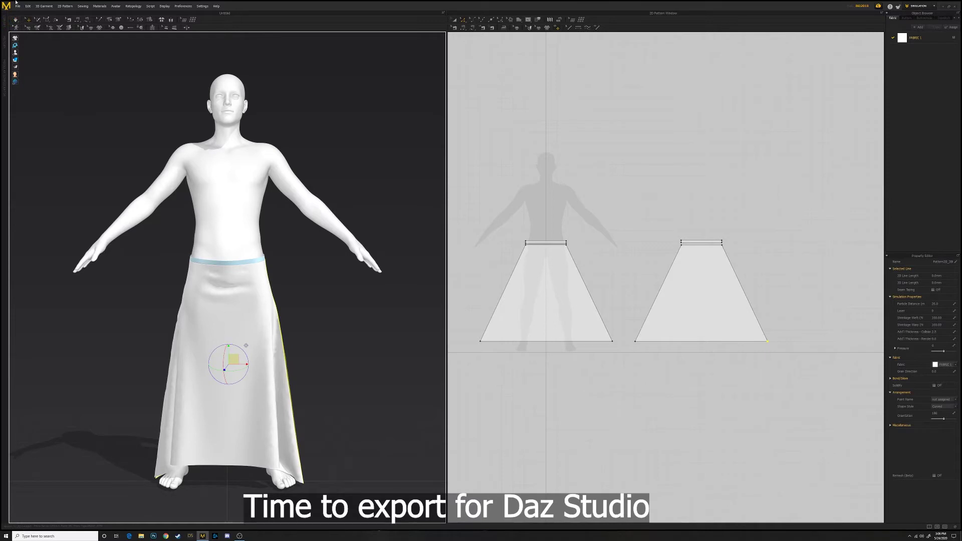
Export all patterns without the avatar as Medium_Skirt OBJ, a single welded thin object at cm (DAZ Studio) scale
left_click(19, 6)
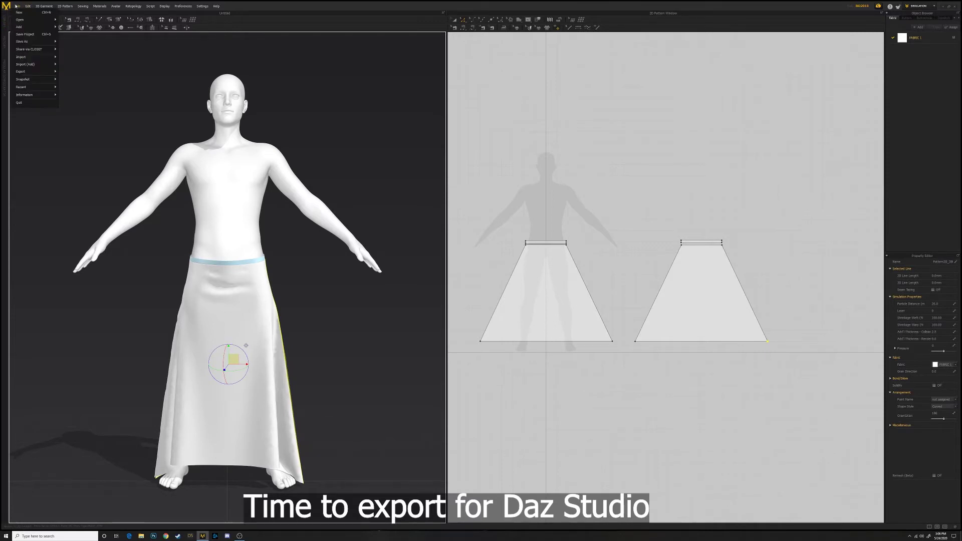
mouse_move(30, 57)
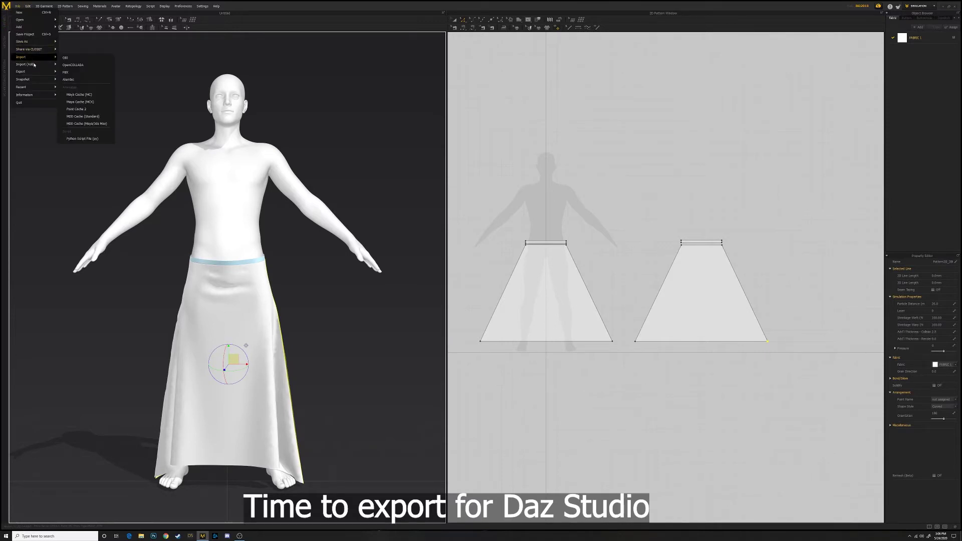
mouse_move(34, 74)
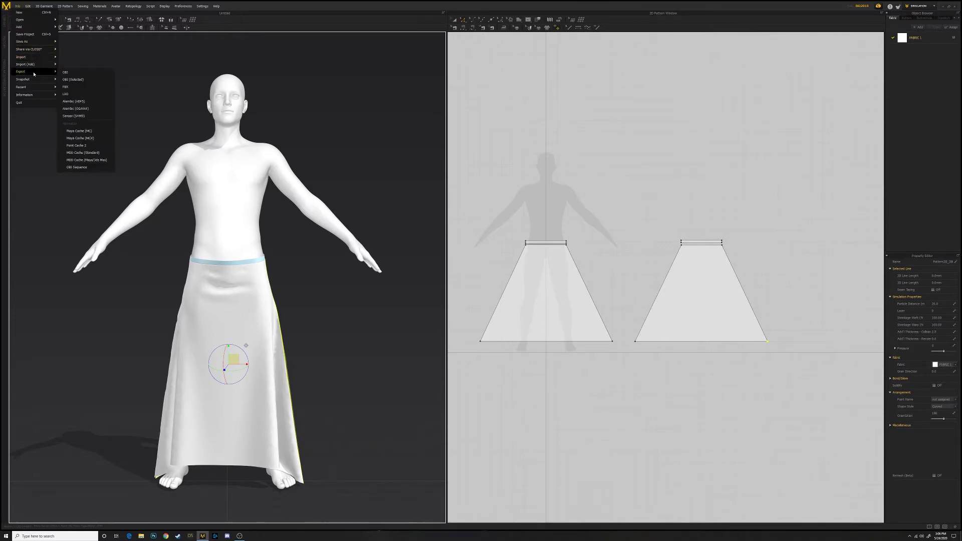
left_click(72, 73)
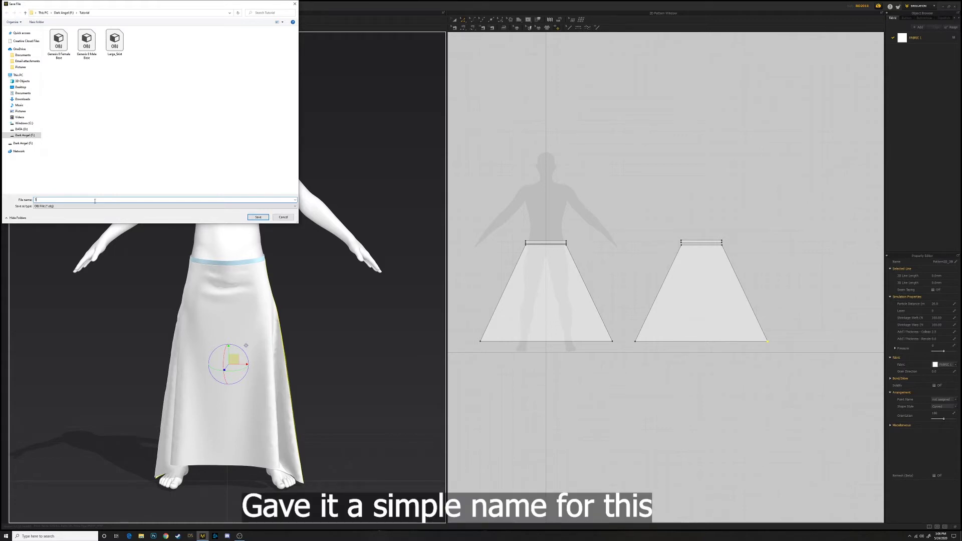
key("BackSpace")
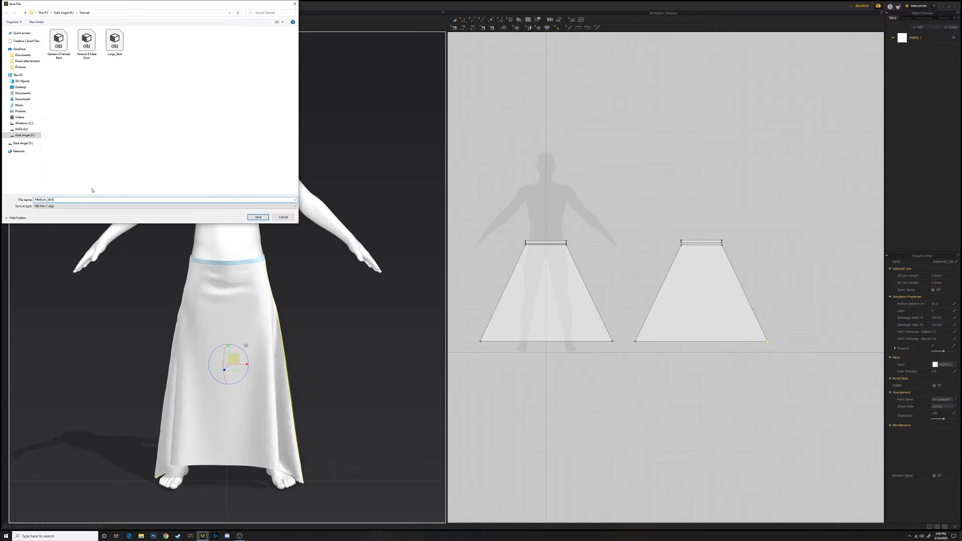
left_click(257, 218)
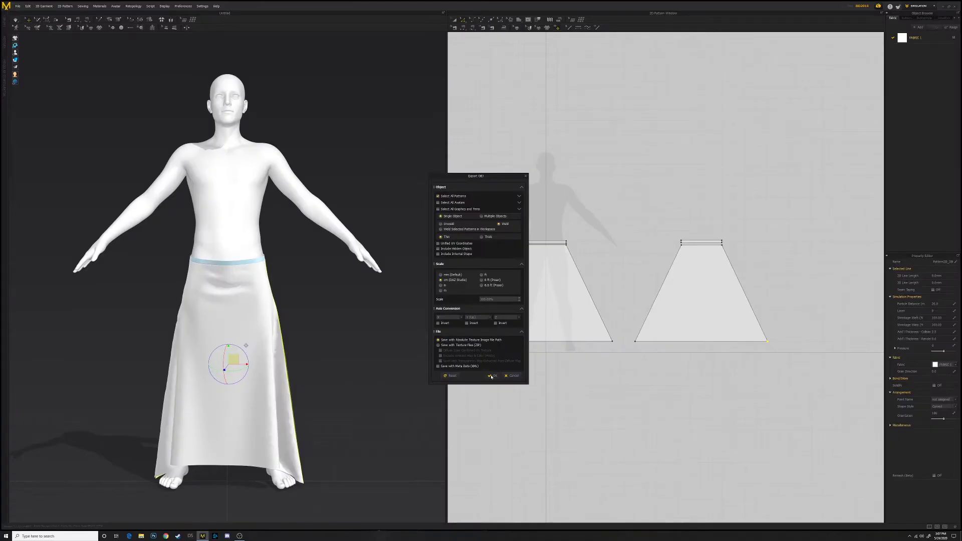
left_click(492, 376)
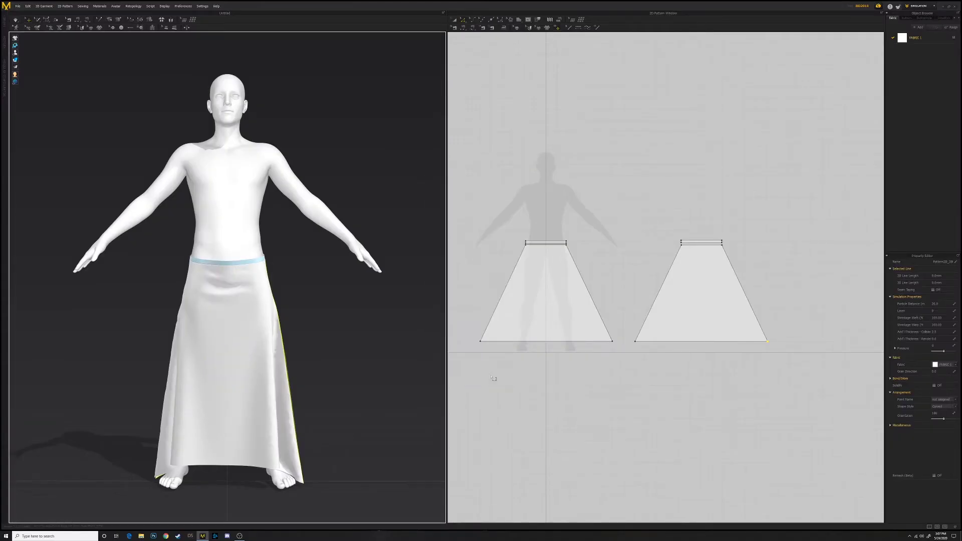
Switch to DAZ Studio, dismiss its welcome window and close Marvelous Designer without saving
left_click(190, 537)
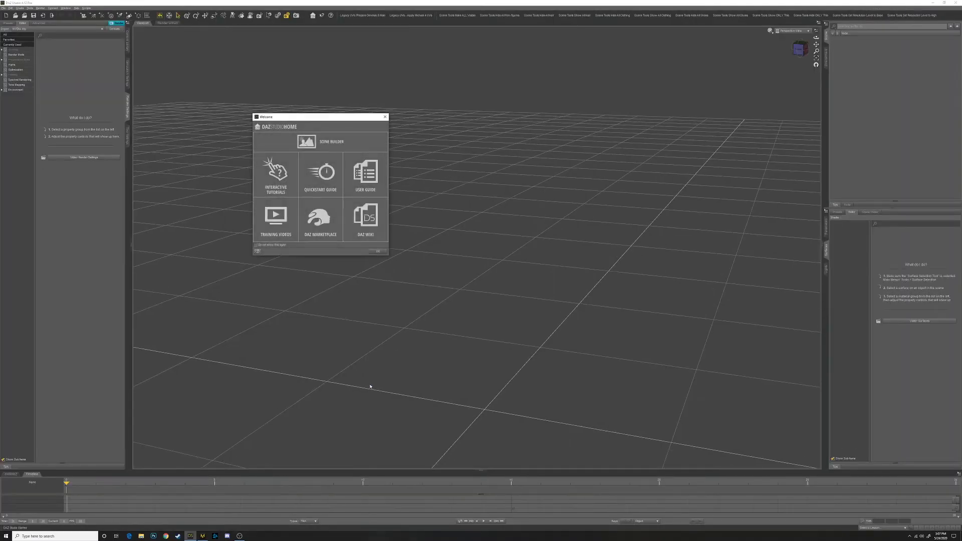
left_click(378, 251)
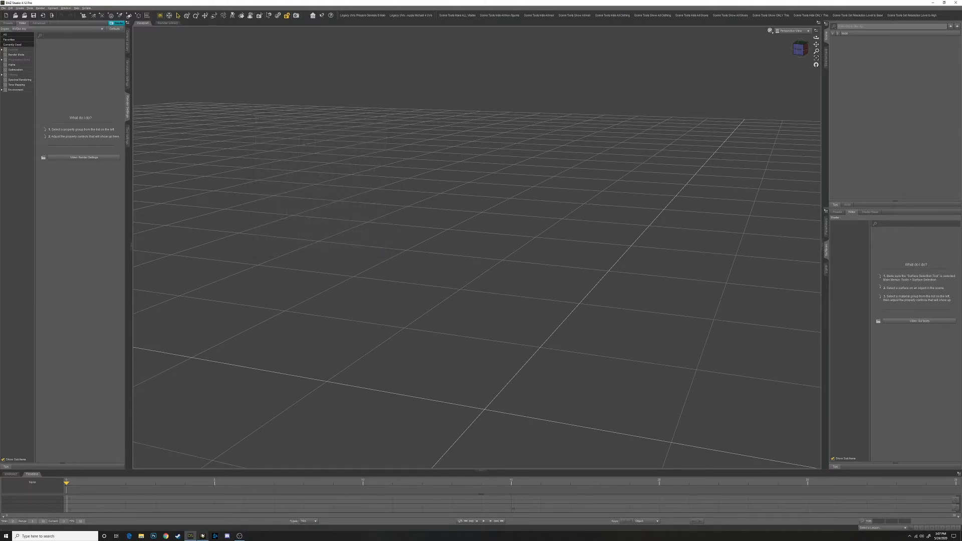
mouse_move(202, 536)
left_click(225, 498)
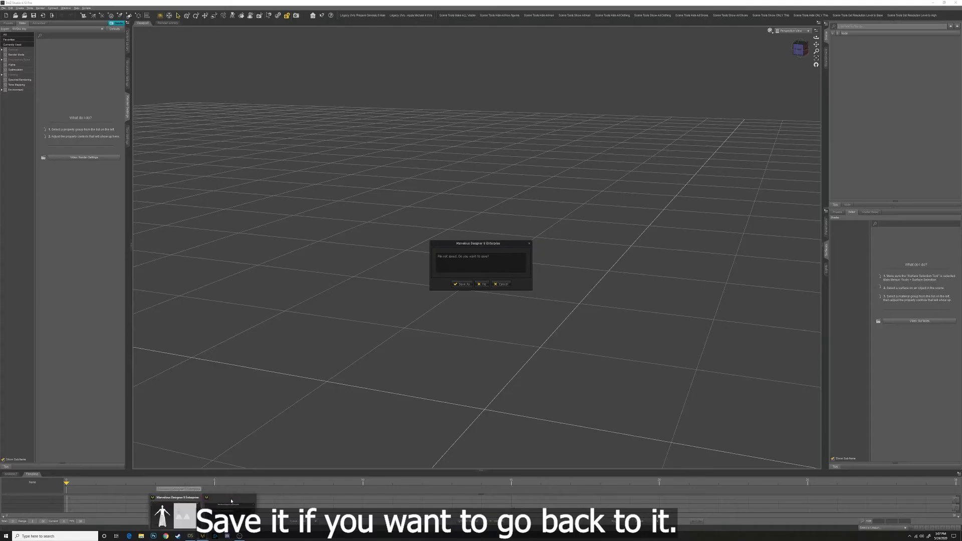
left_click(483, 284)
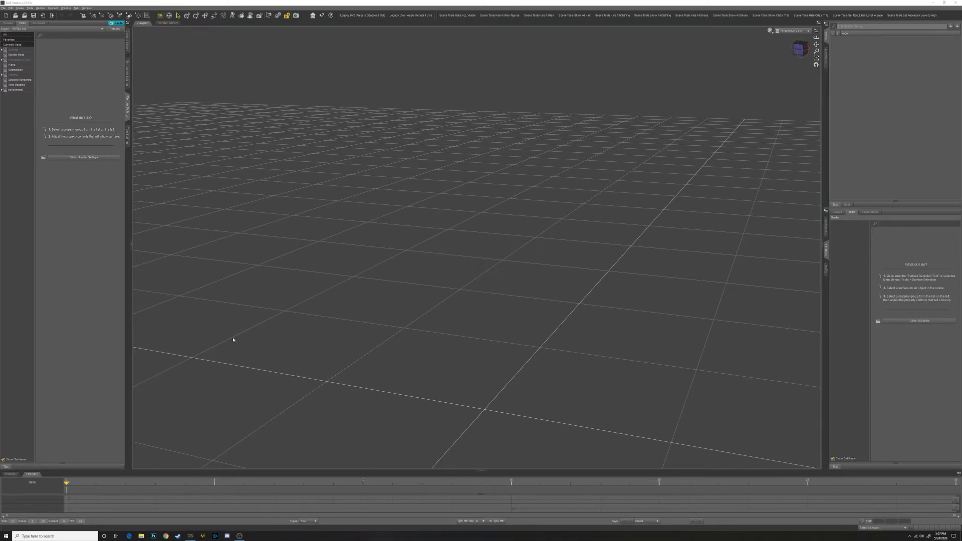
Load the Genesis 8 Male base figure from the content library into the empty scene
left_click(127, 41)
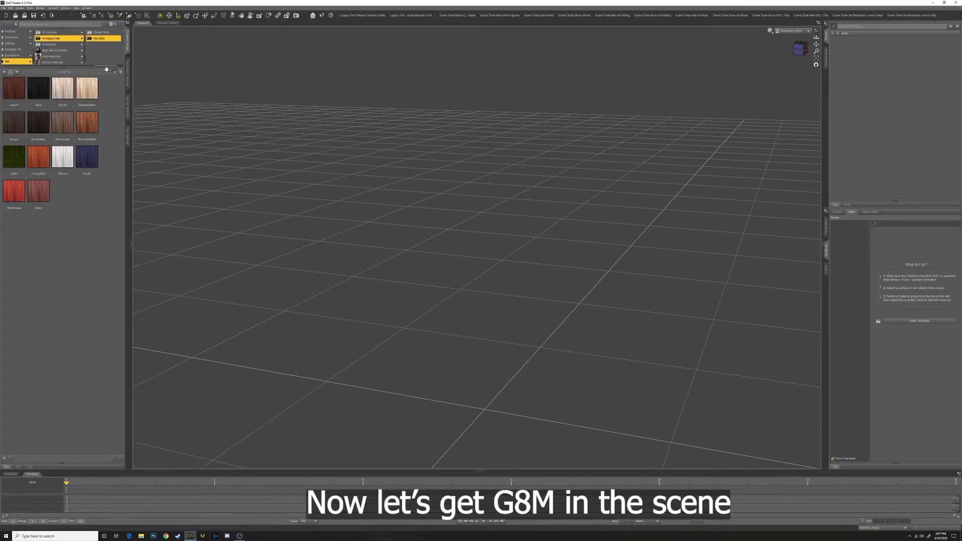
left_click_drag(62, 66, 48, 66)
left_click(45, 62)
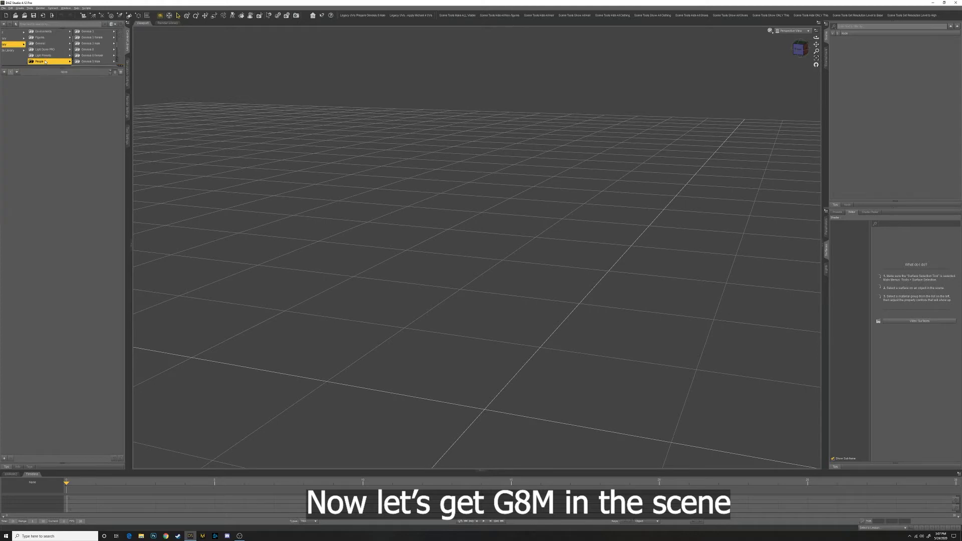
left_click(90, 61)
double_click(14, 90)
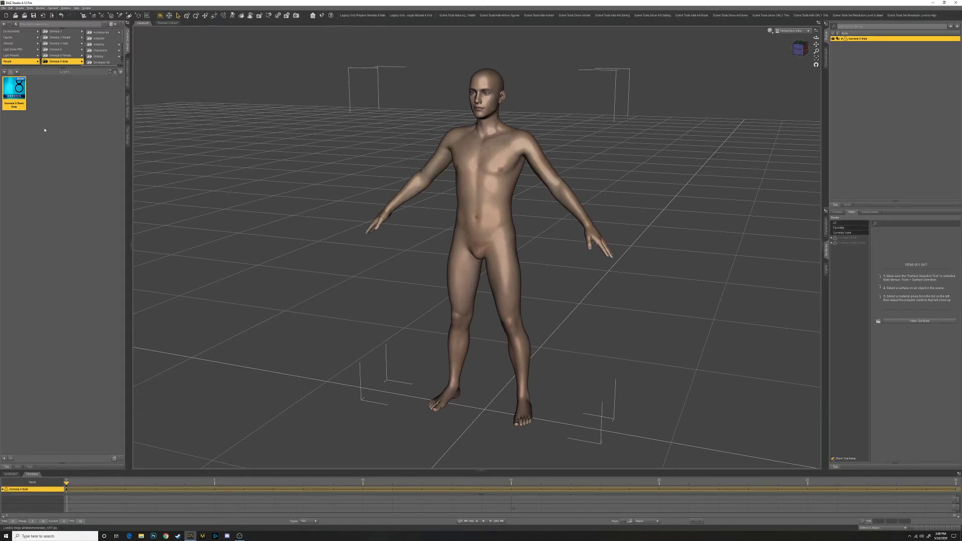
Import the Medium_Skirt OBJ file into the scene using the DAZ Studio scale preset
left_click(4, 9)
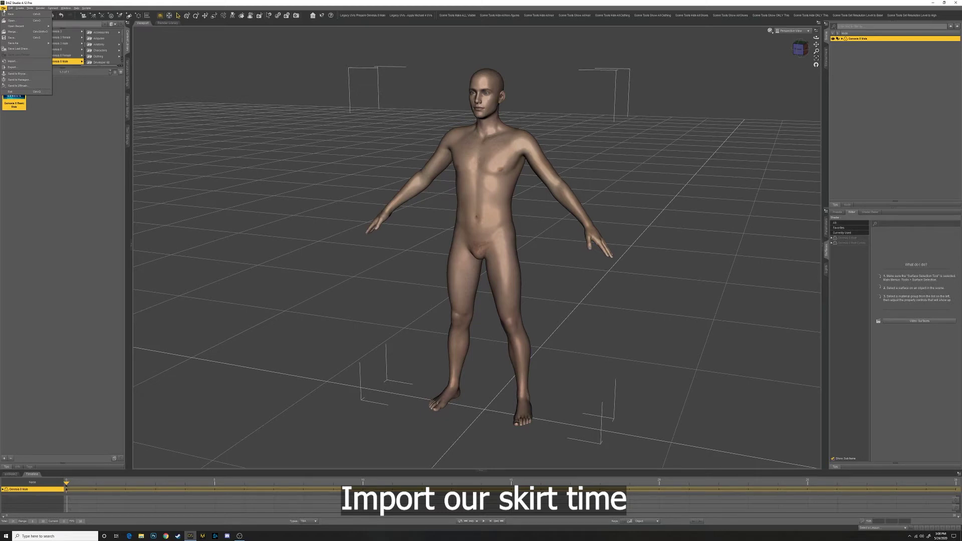
left_click(12, 60)
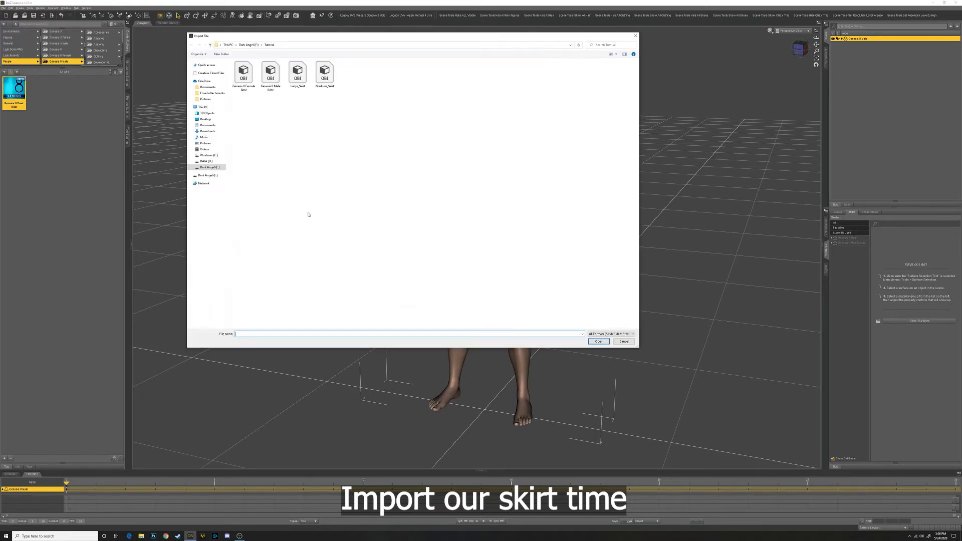
left_click(326, 77)
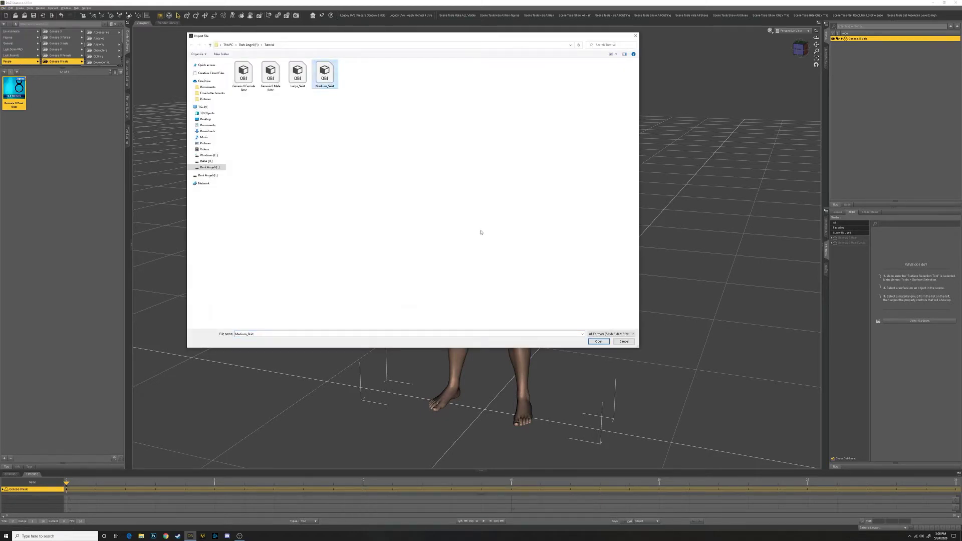
left_click(599, 342)
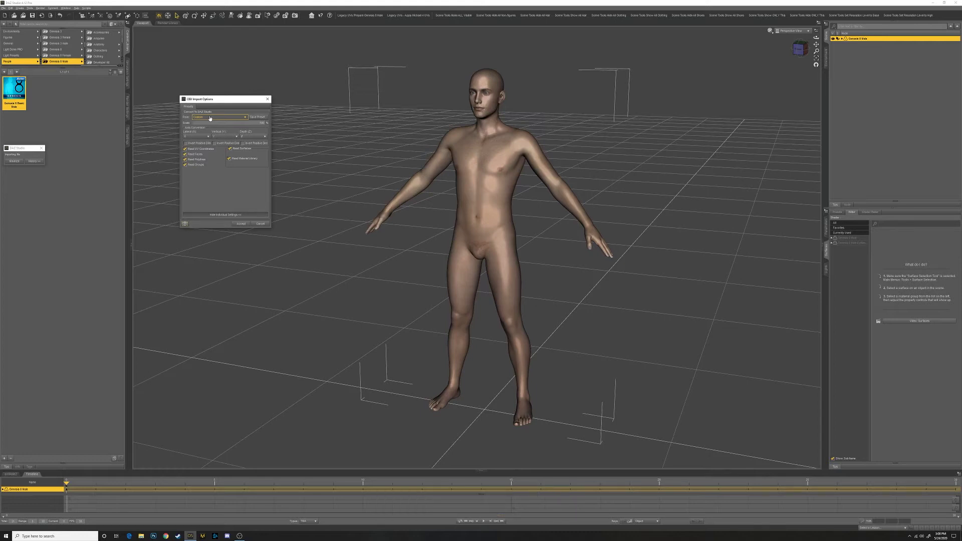
left_click(210, 118)
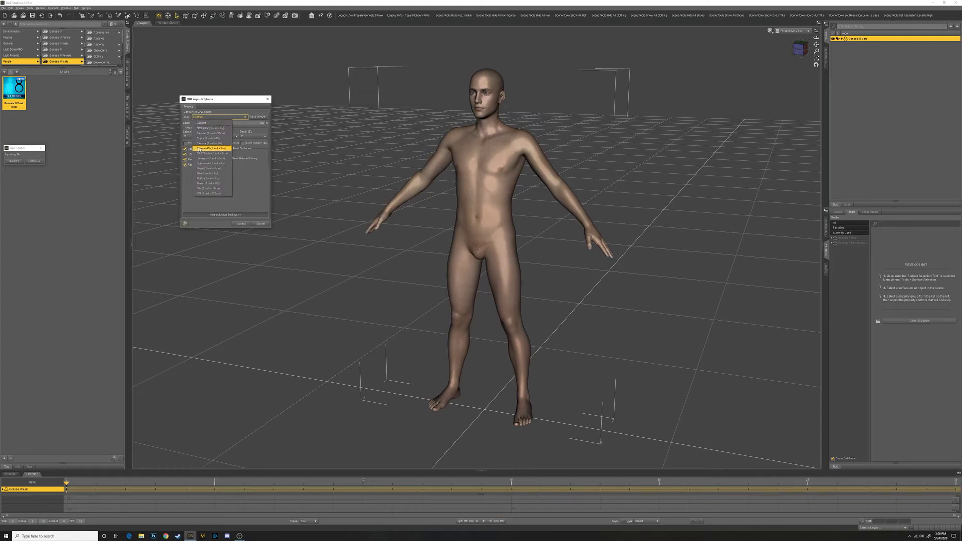
left_click(205, 154)
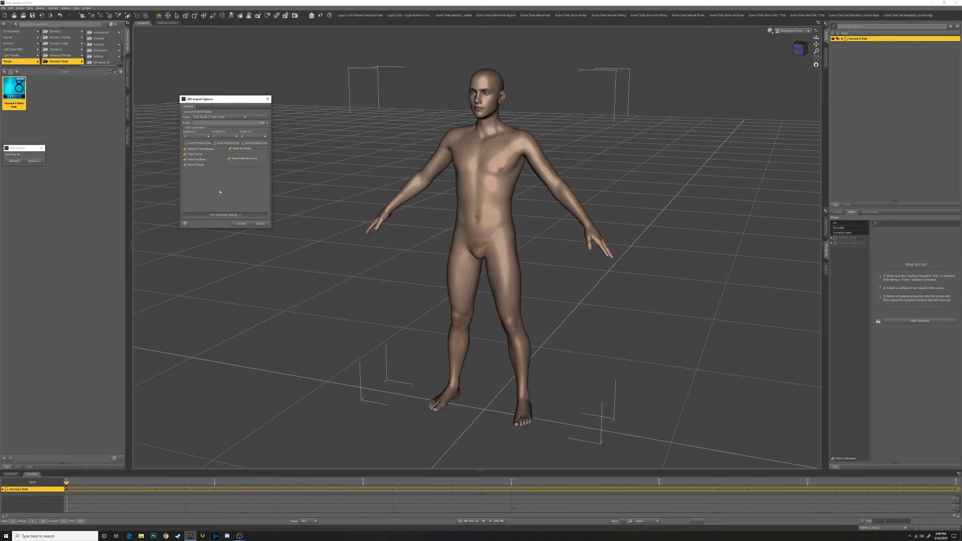
left_click(241, 225)
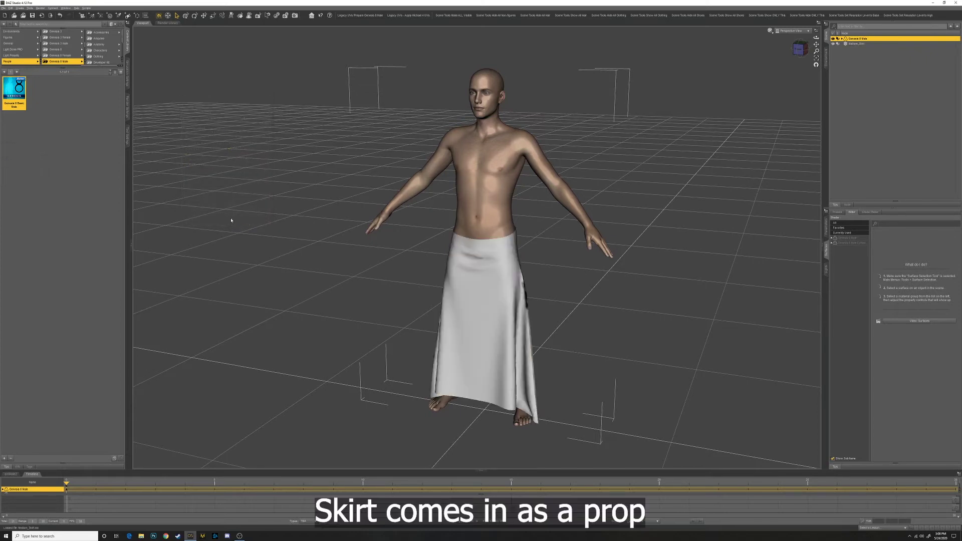
Select the imported skirt and examine its surface material settings
left_click(853, 44)
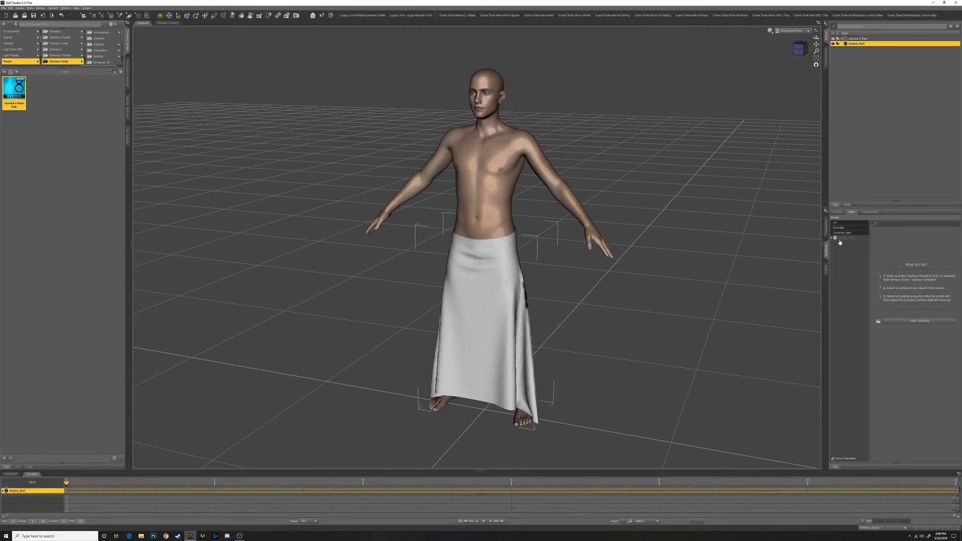
left_click(834, 239)
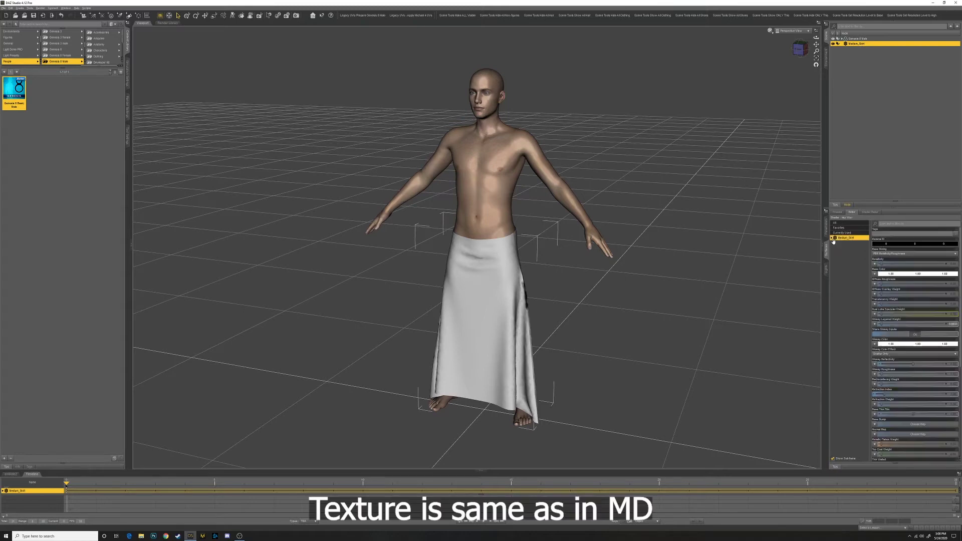
left_click(832, 238)
left_click(832, 239)
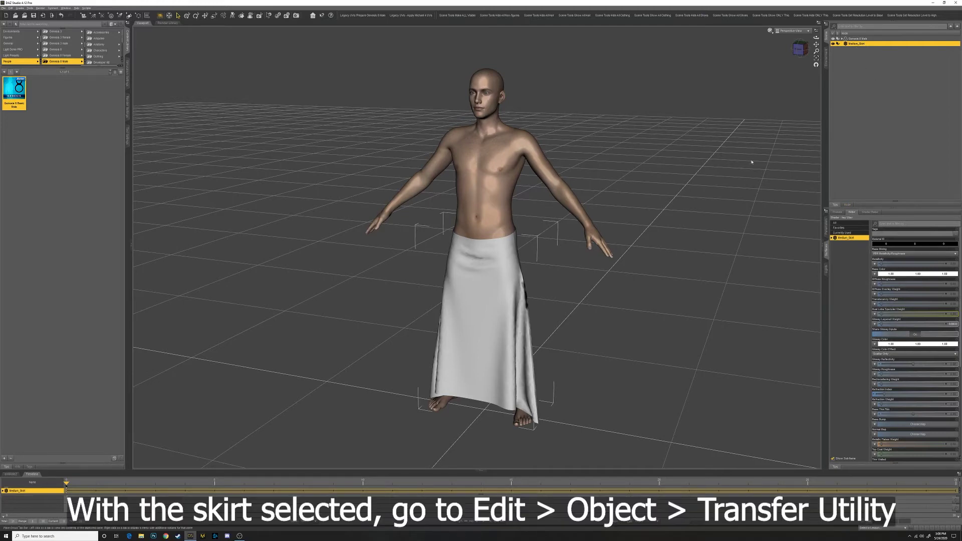
Start the Transfer Utility for the skirt, with the Genesis 8 Male figure as source and Medium_Skirt as target
left_click(10, 8)
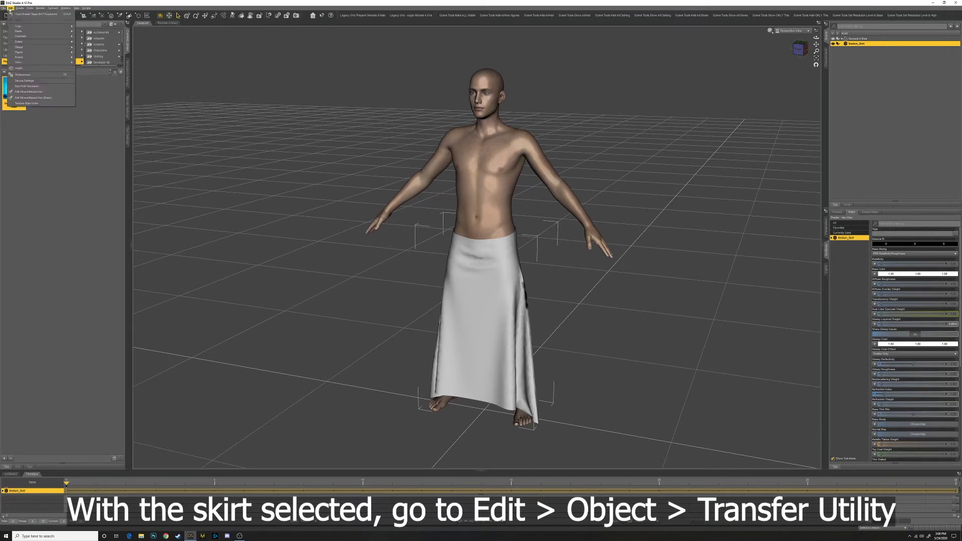
mouse_move(60, 47)
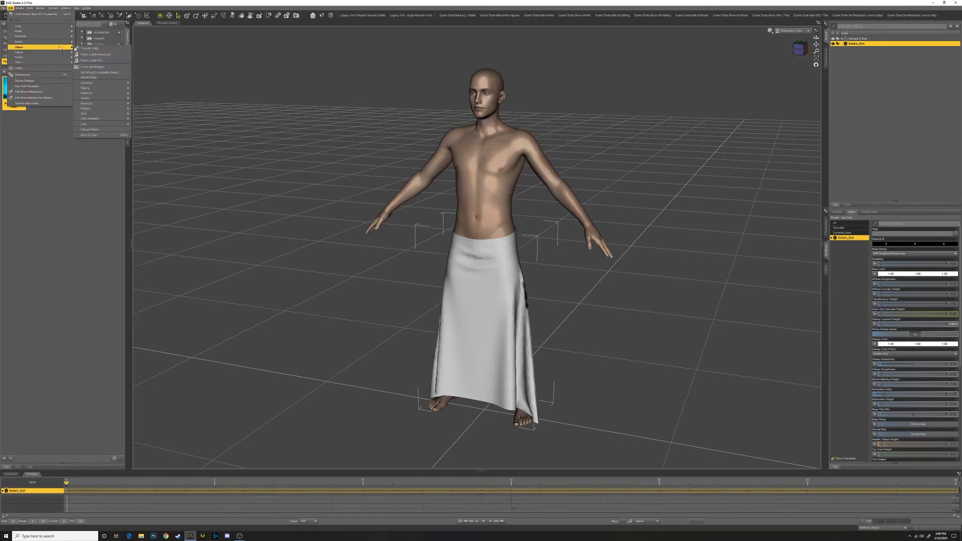
left_click(96, 49)
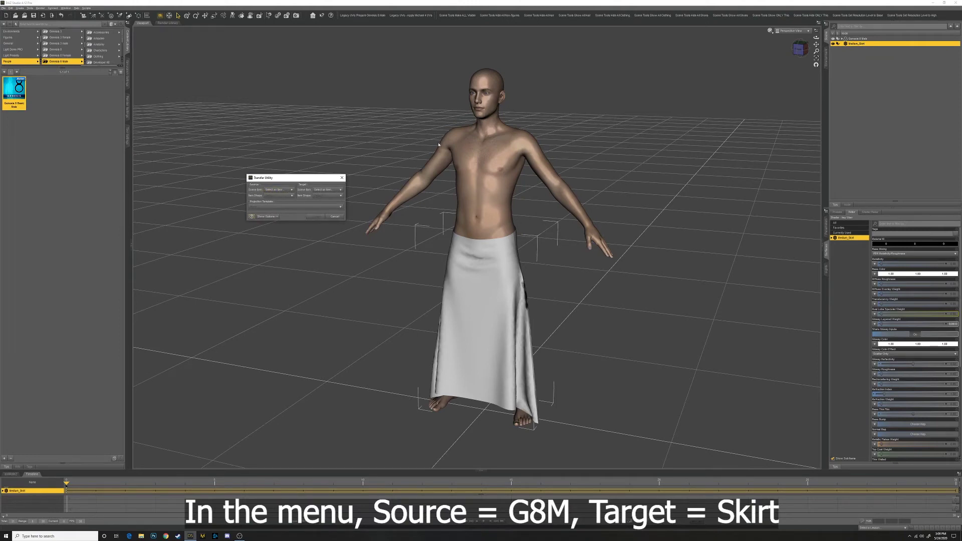
left_click(278, 190)
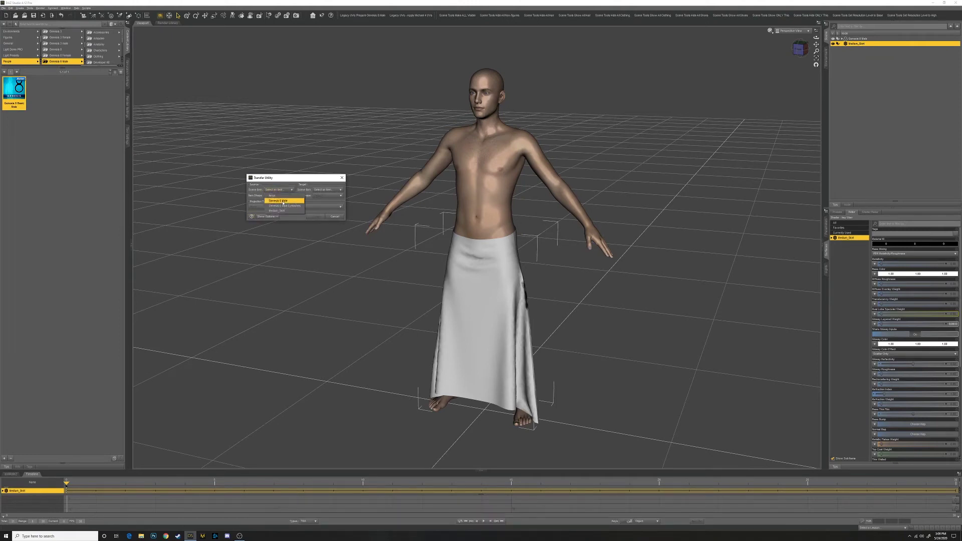
left_click(278, 196)
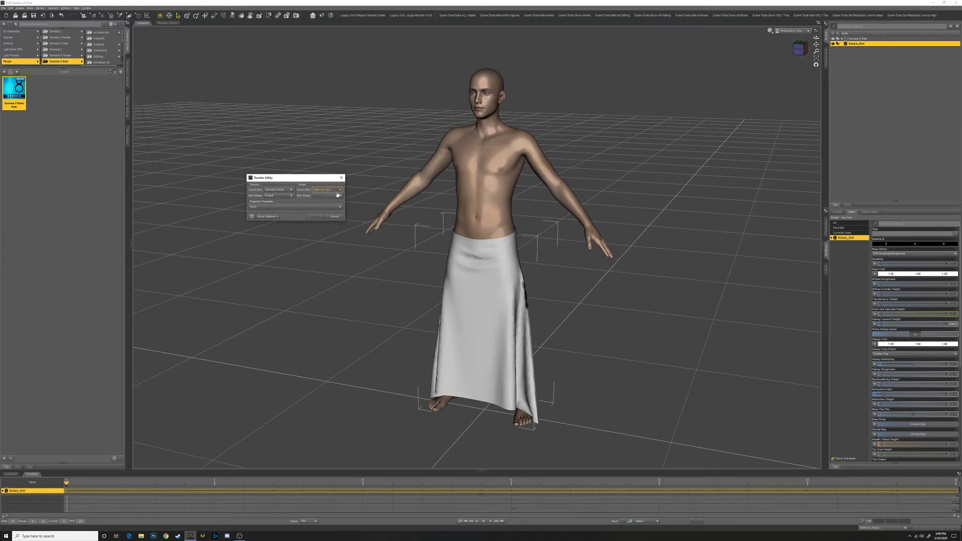
left_click(327, 190)
left_click(326, 211)
Turn off treating lines as rigid in the detailed transfer options, set the content type to Follower/Wardrobe, and run the transfer
left_click(266, 216)
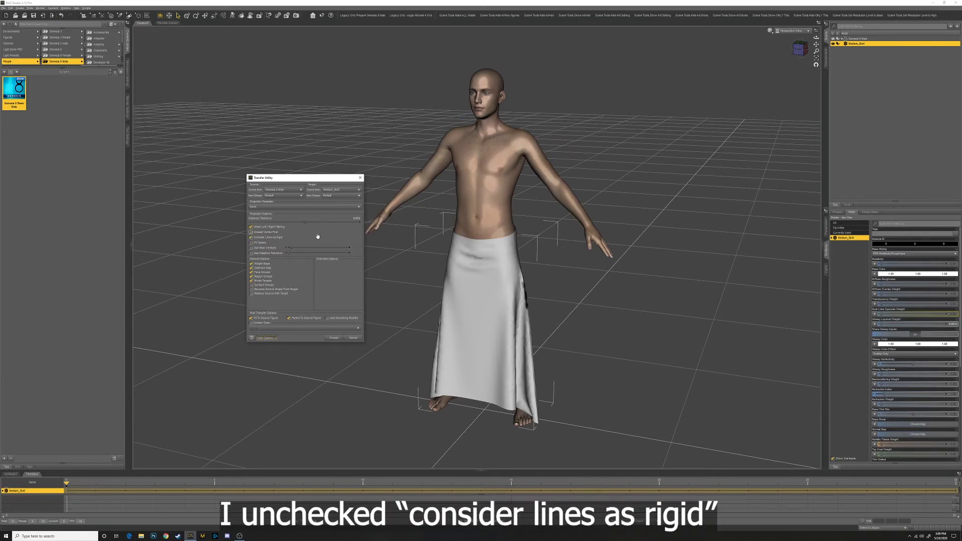
left_click(284, 238)
left_click(251, 238)
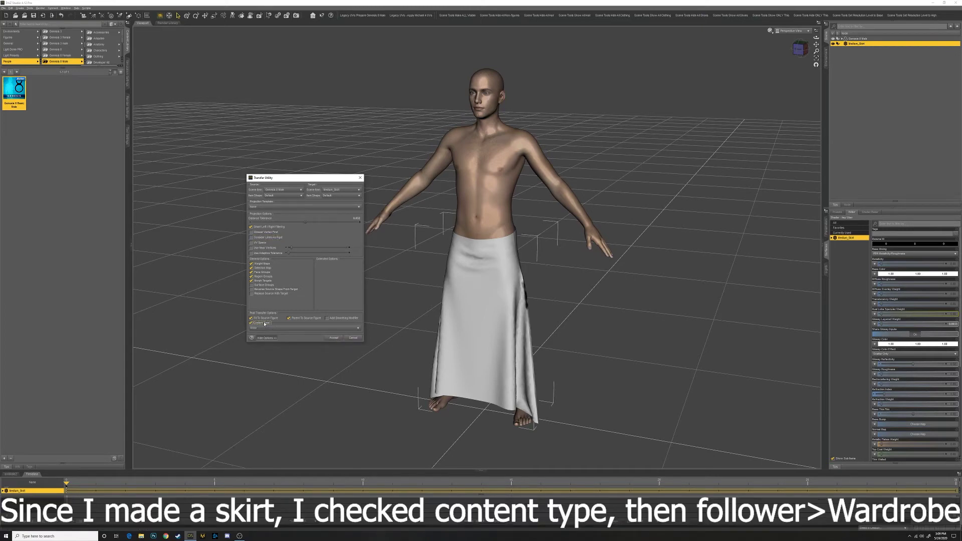
left_click(266, 328)
scroll(302, 404, "down", 3)
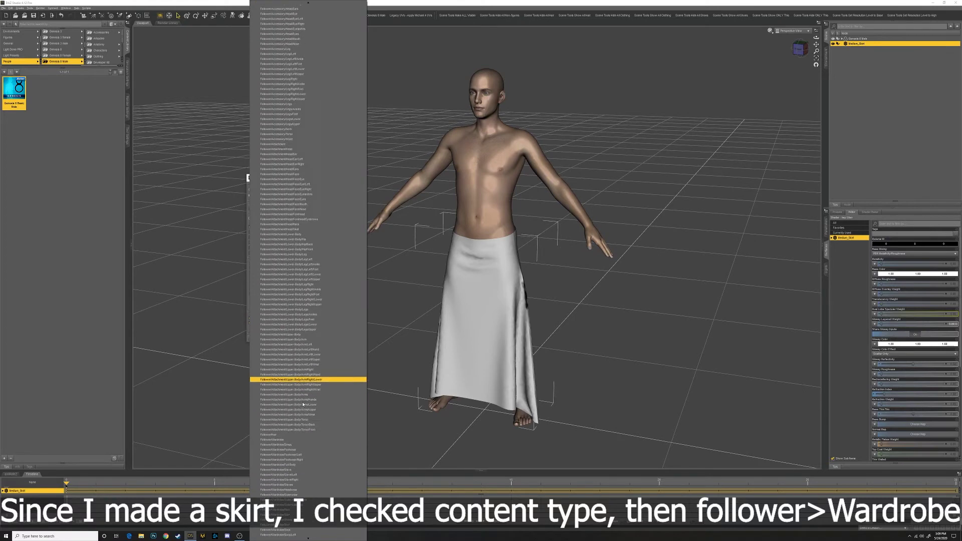
left_click(275, 437)
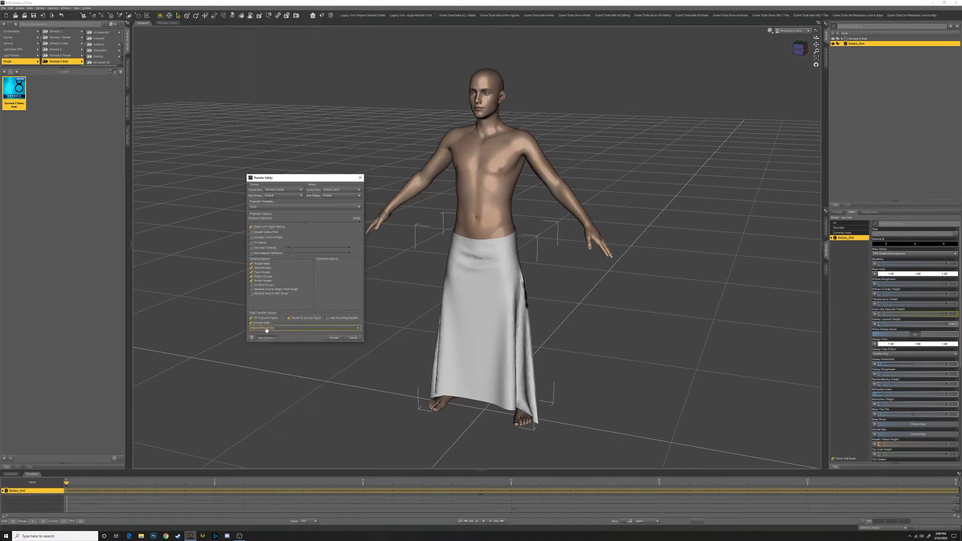
left_click(333, 339)
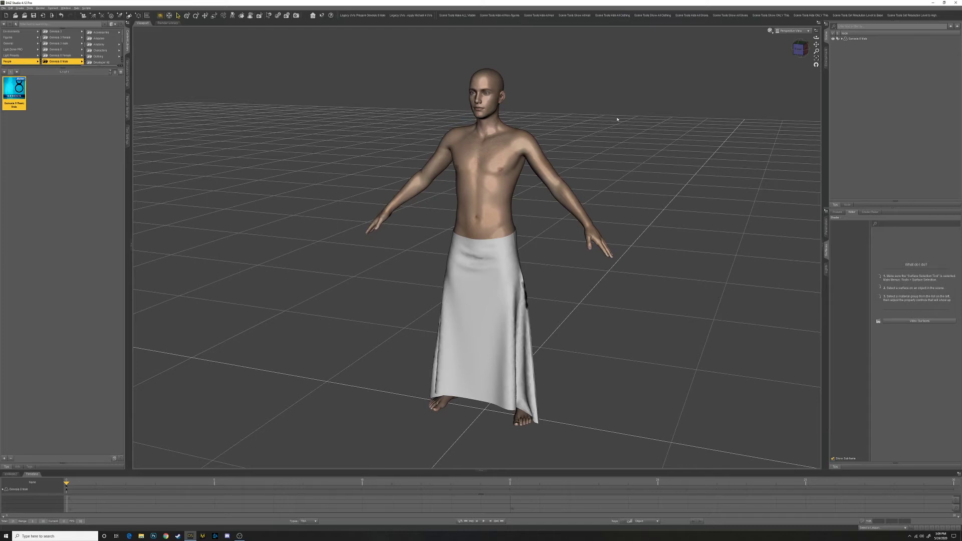
Check the skirt under the Genesis 8 Male figure in the scene hierarchy, and dial one of the figure's full-body shape morphs to maximum
left_click(842, 39)
left_click(857, 55)
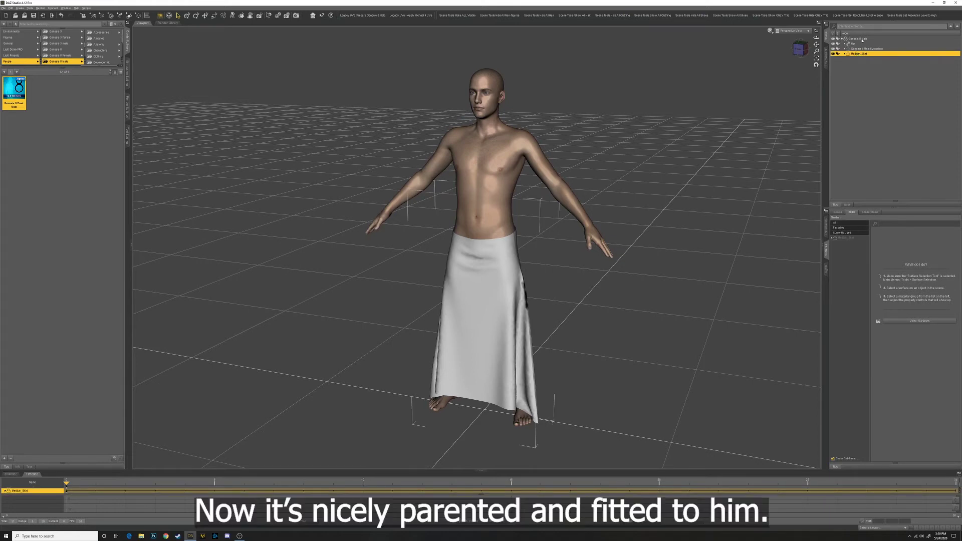
left_click(862, 40)
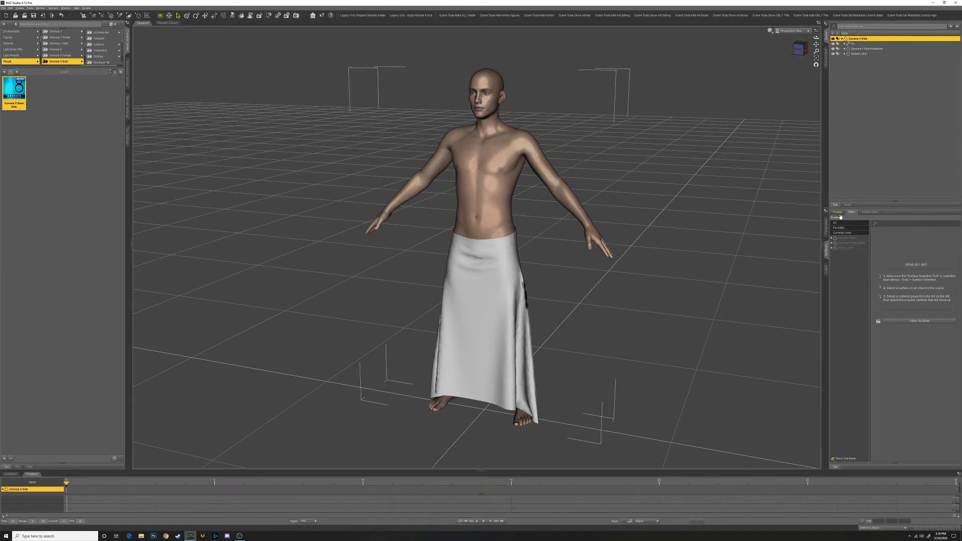
left_click(826, 227)
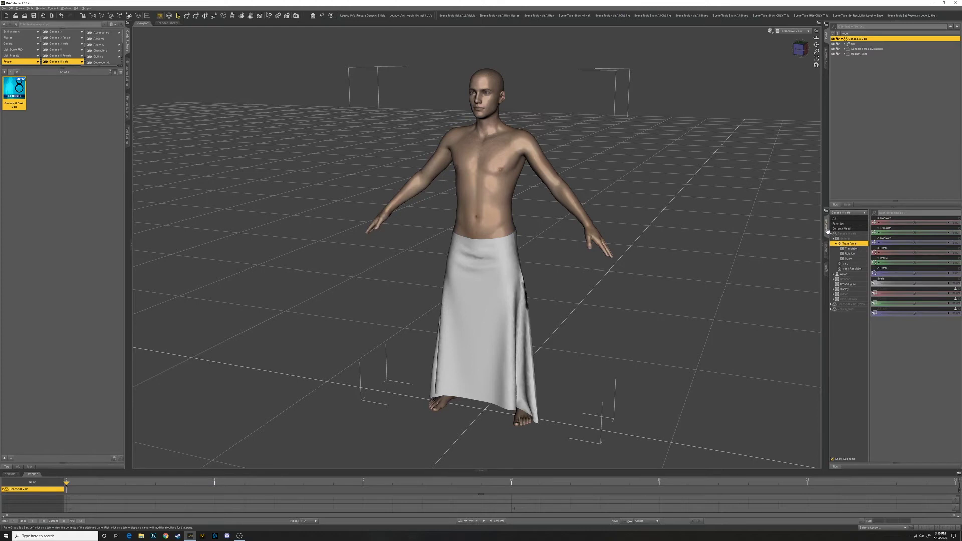
left_click(833, 274)
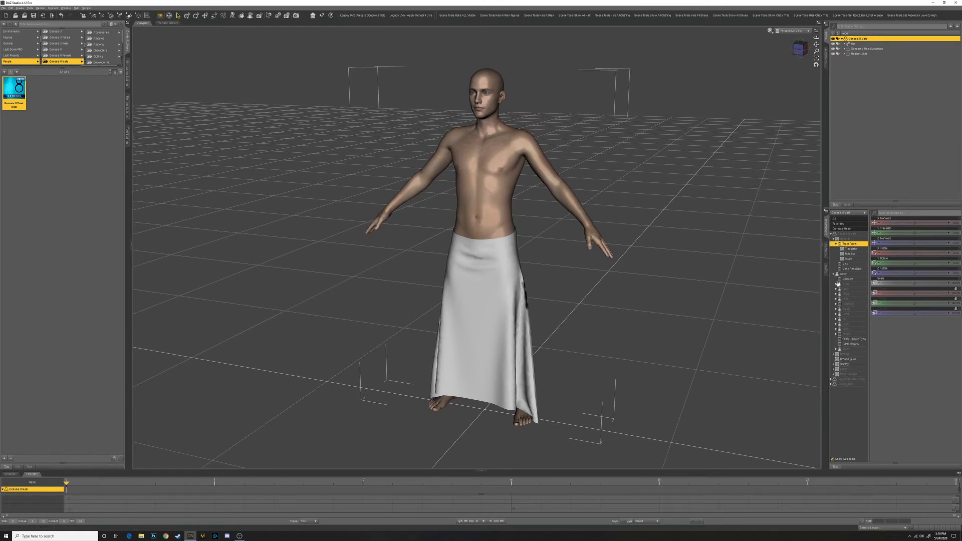
left_click(849, 304)
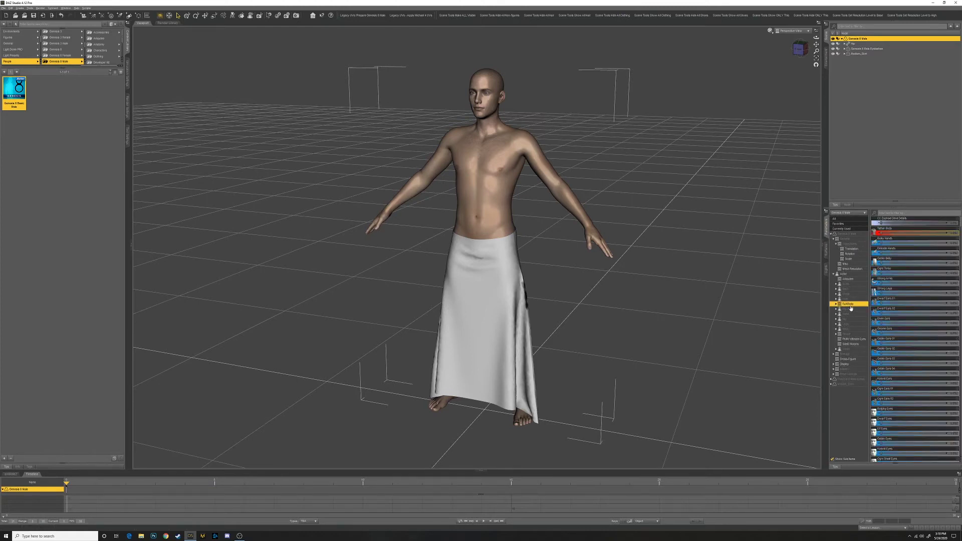
left_click_drag(881, 233, 961, 230)
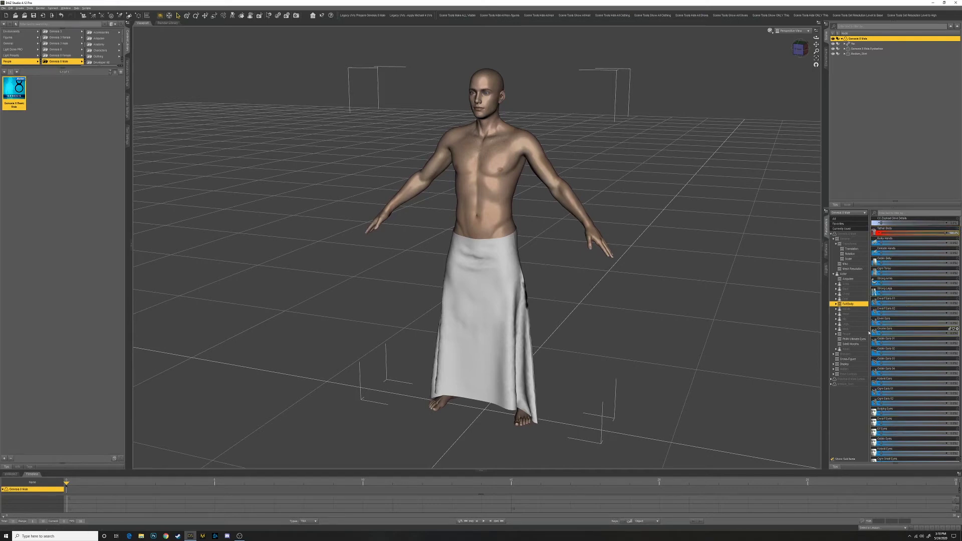
Try the first hooved leg morph on the figure at full strength, and undo it
left_click(853, 324)
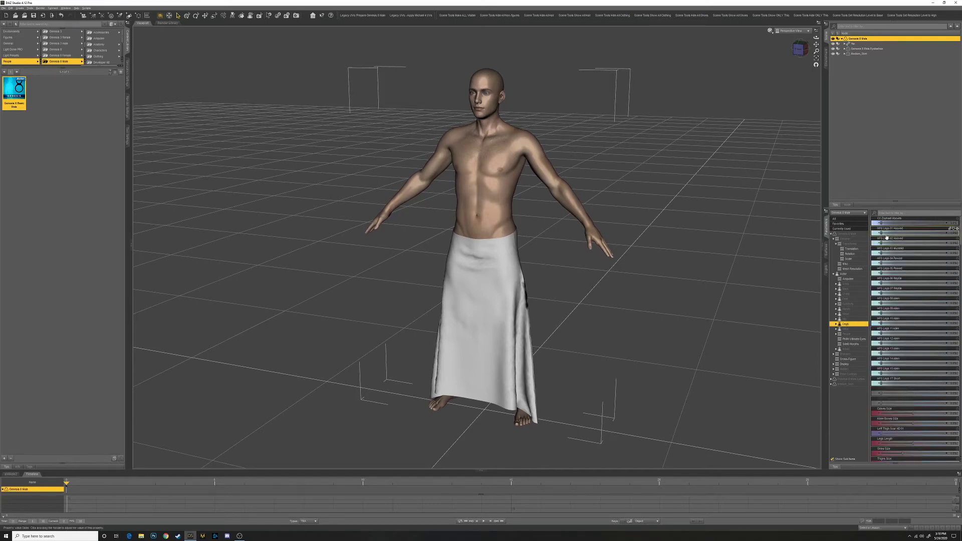
left_click_drag(882, 233, 959, 240)
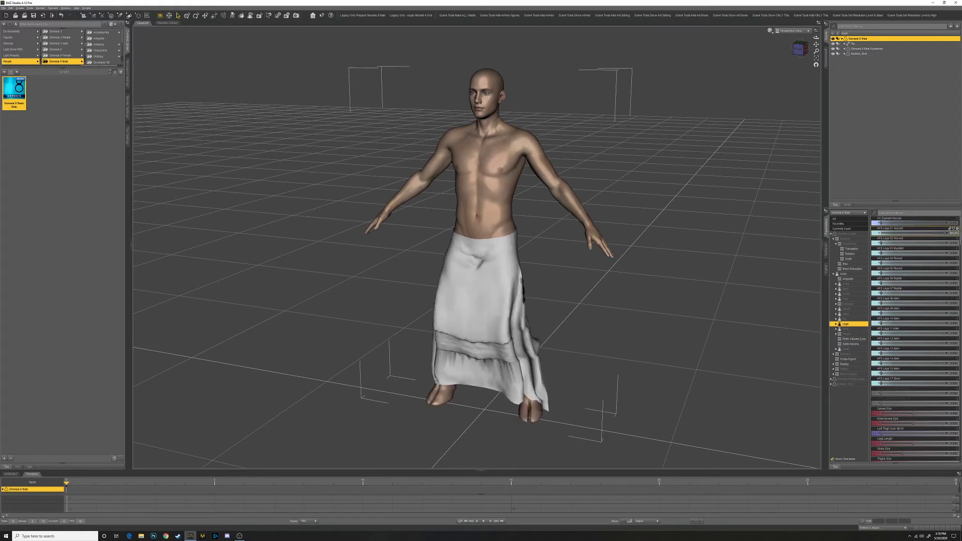
key("ctrl+z")
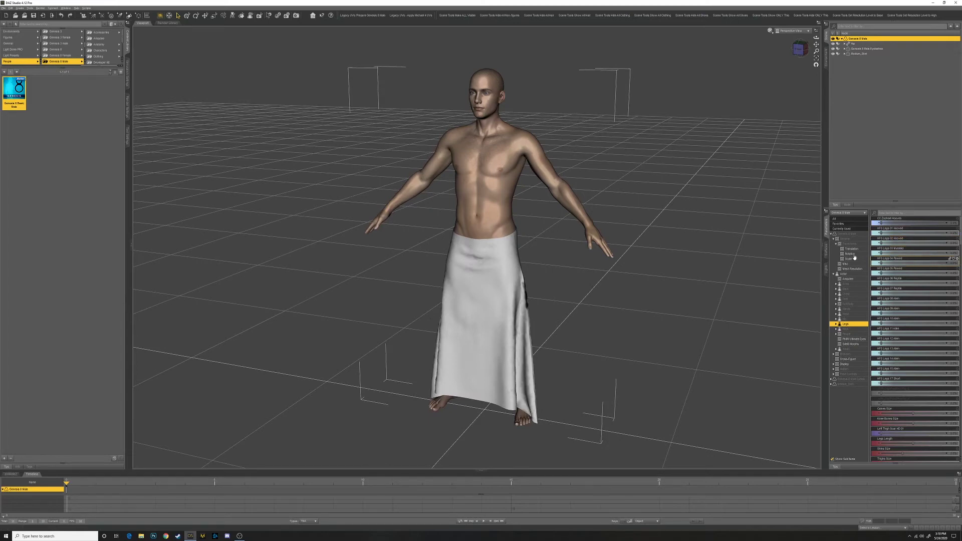
Select the skirt and open the DA Iray Fabrics folder of the shader presets in the content library
left_click(860, 53)
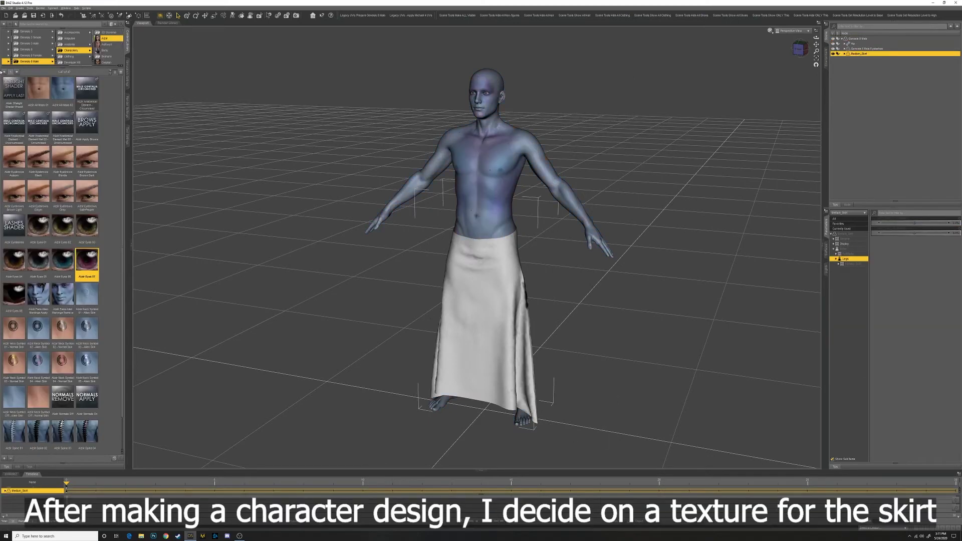
left_click_drag(84, 65, 48, 66)
scroll(58, 53, "down", 5)
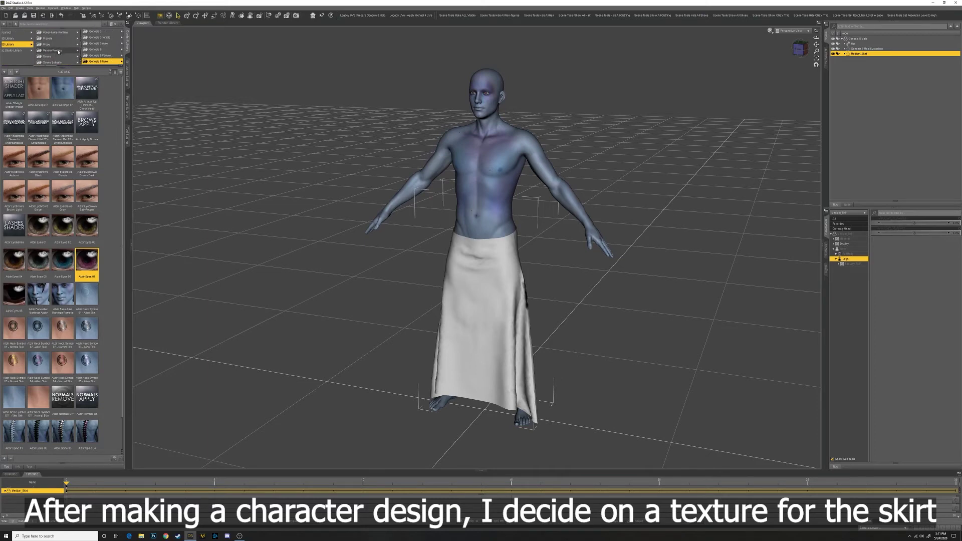
scroll(59, 58, "down", 2)
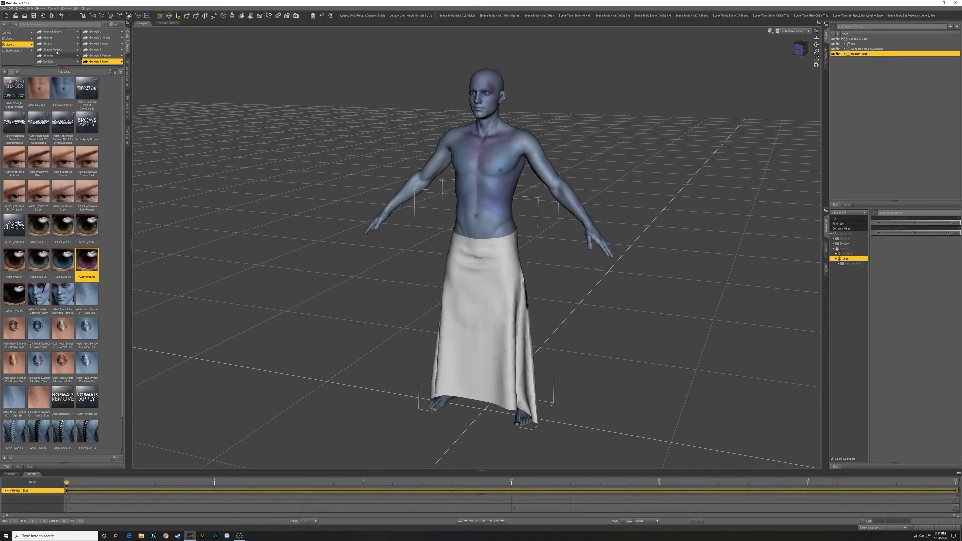
left_click(57, 50)
left_click_drag(78, 66, 114, 68)
left_click(83, 45)
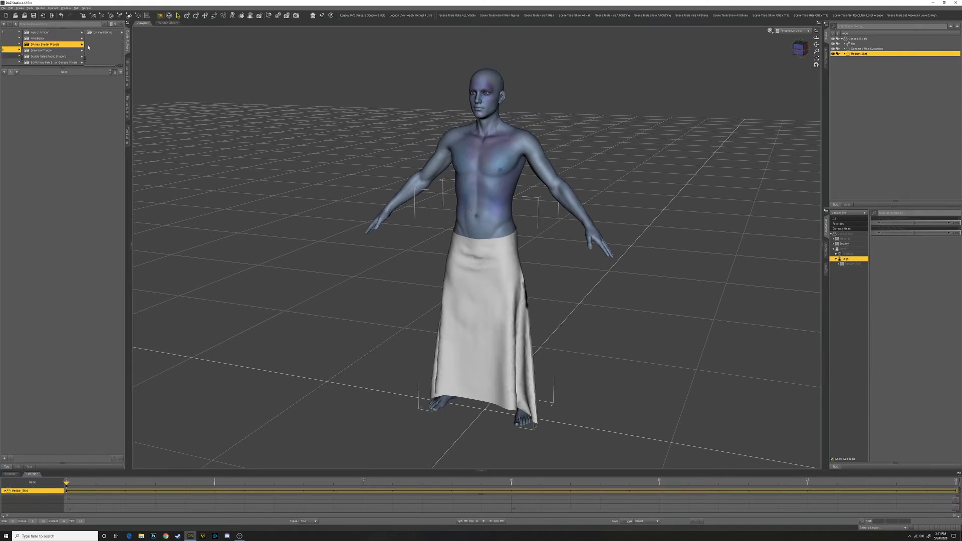
left_click(99, 33)
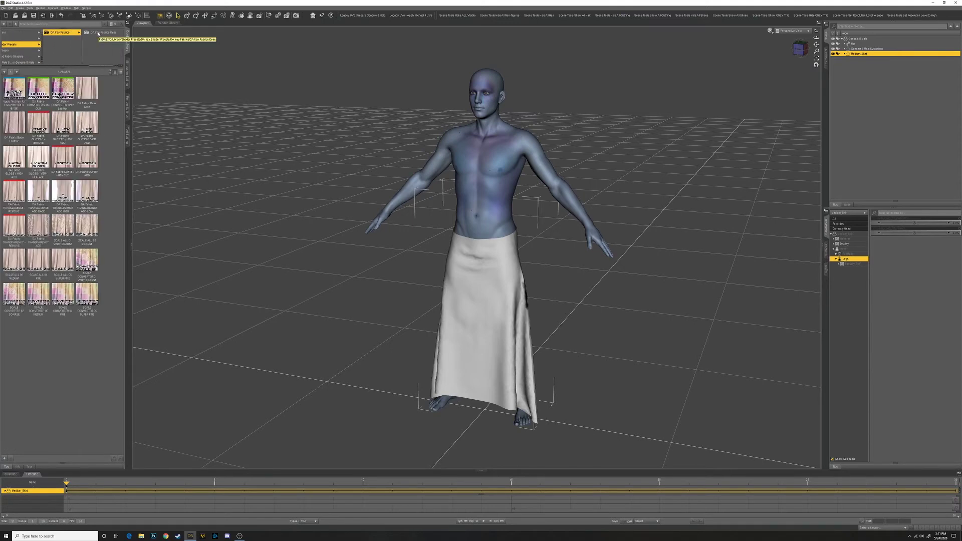
left_click(98, 32)
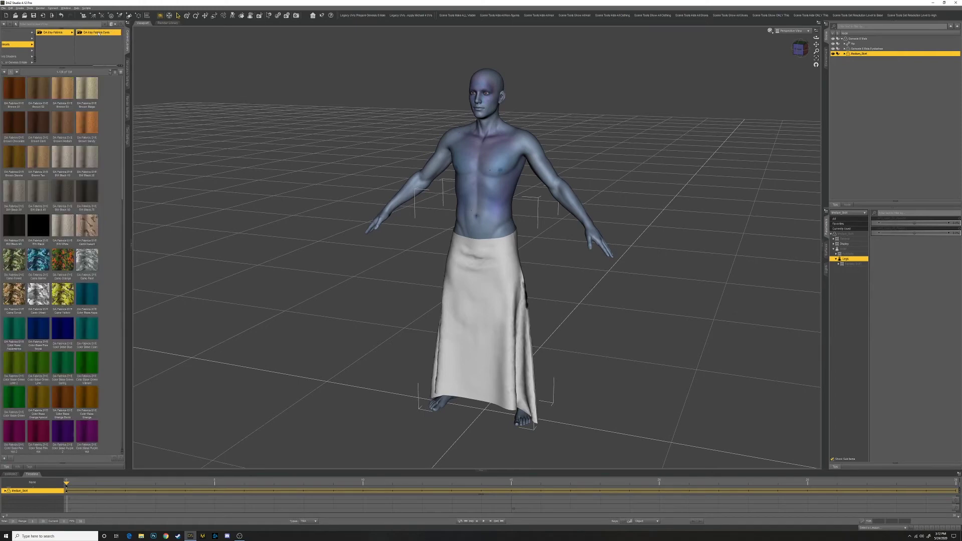
left_click(58, 33)
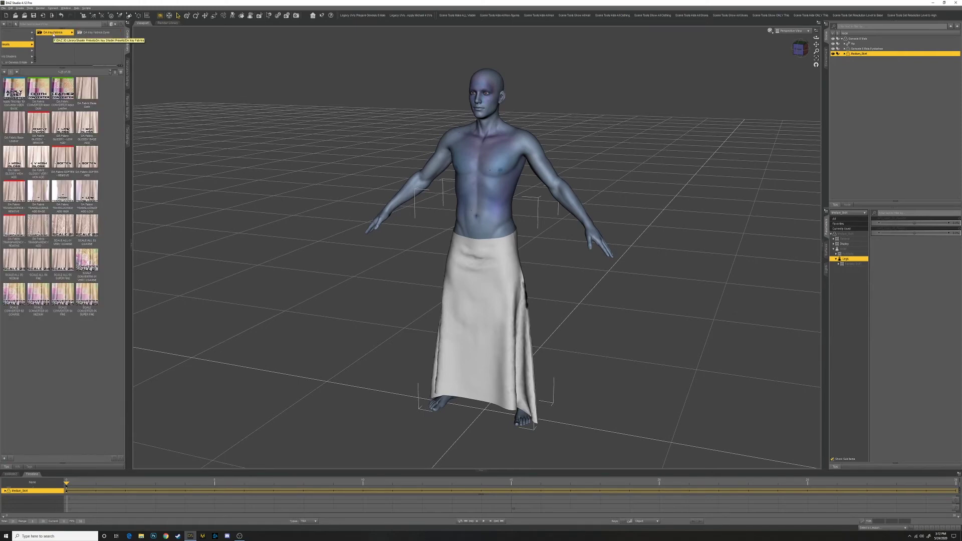
Select the skirt's surface and apply the "Apply first" converter UBER BASE preset to it
mouse_move(17, 89)
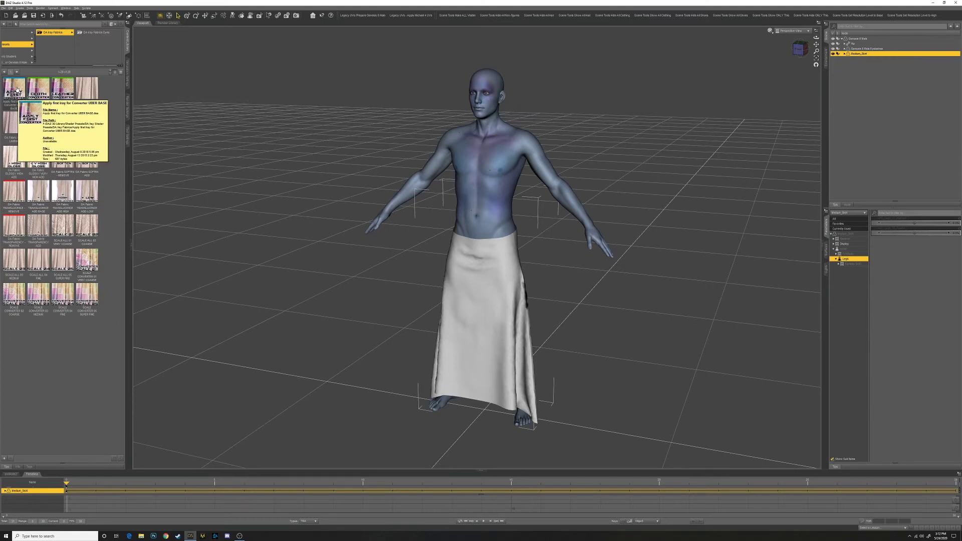
left_click(17, 89)
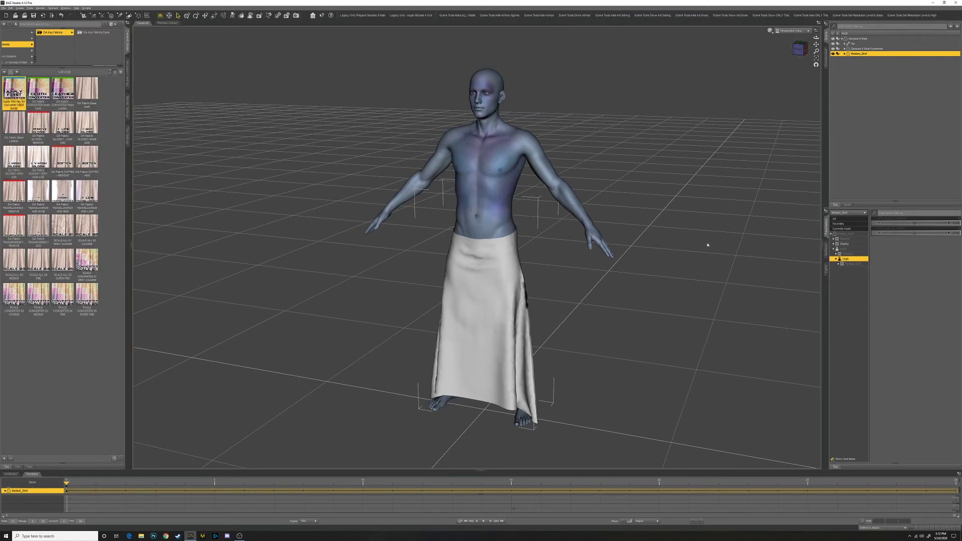
left_click(827, 252)
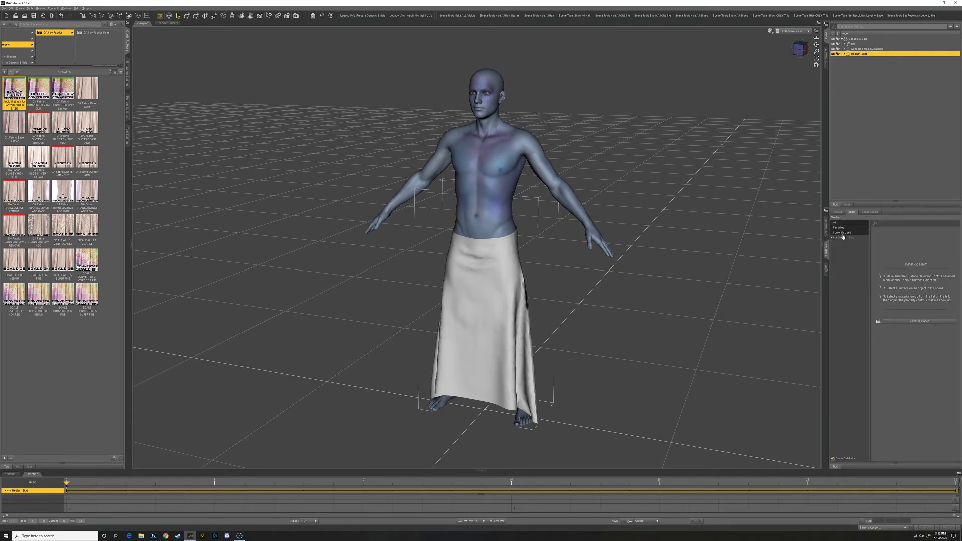
left_click(844, 238)
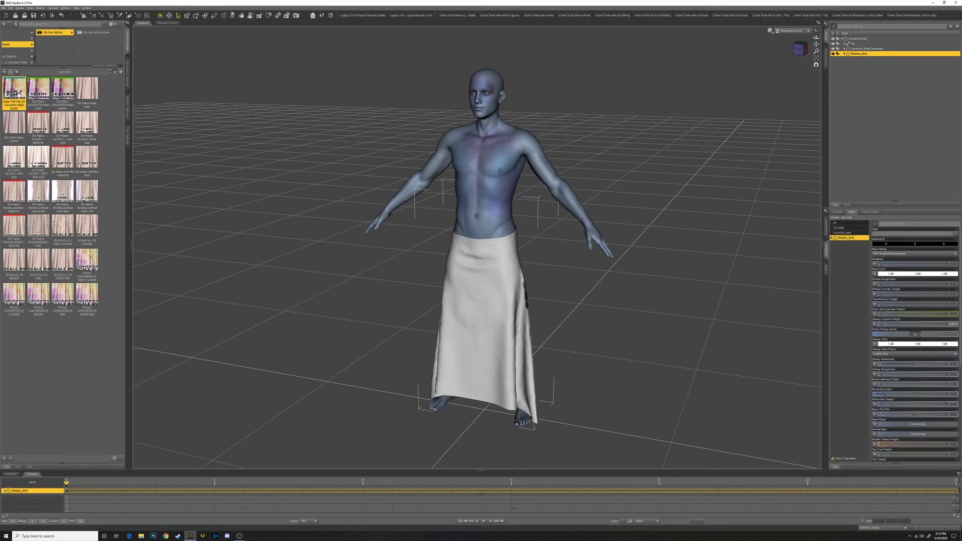
double_click(15, 91)
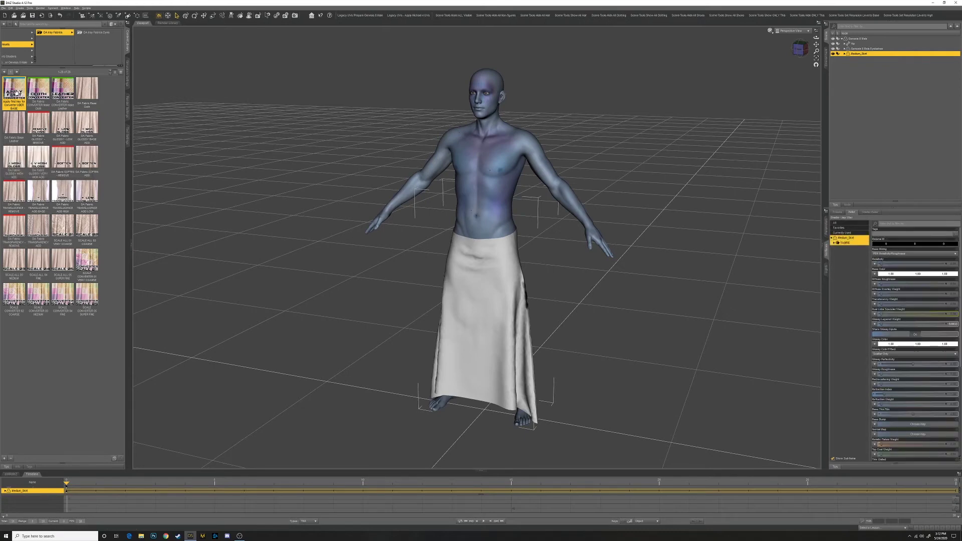
Apply the DA Fabric Base Cloth shader to the skirt's selected surface
mouse_move(17, 93)
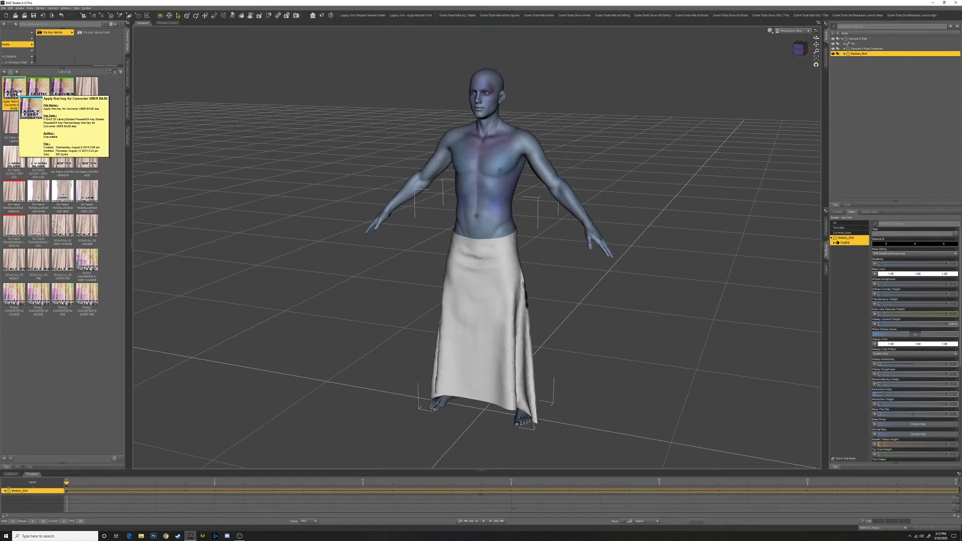
mouse_move(96, 88)
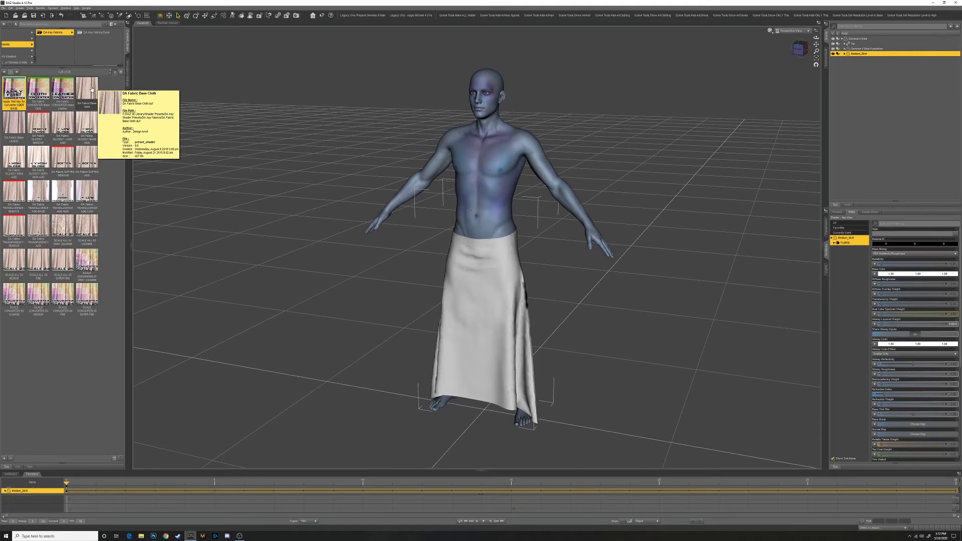
double_click(91, 89)
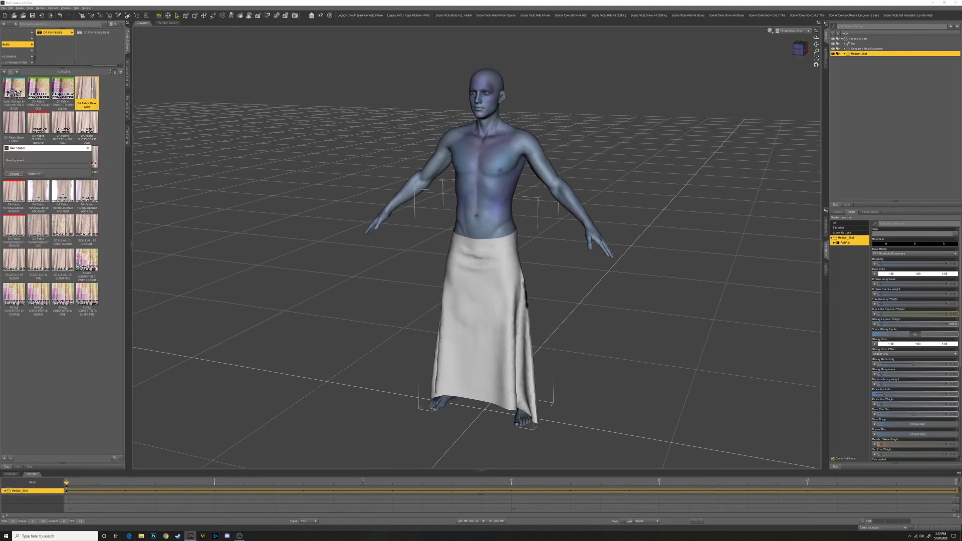
Try the DA Fabrics DYE Camo Urban preset on the skirt's surface, and replace it with DA Fabrics DYE Camo Pixel
left_click(95, 33)
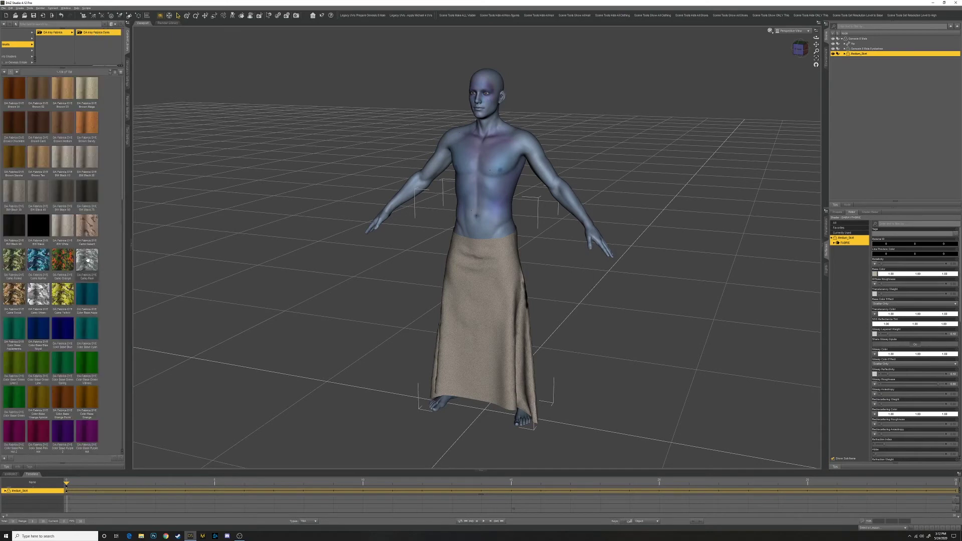
mouse_move(87, 259)
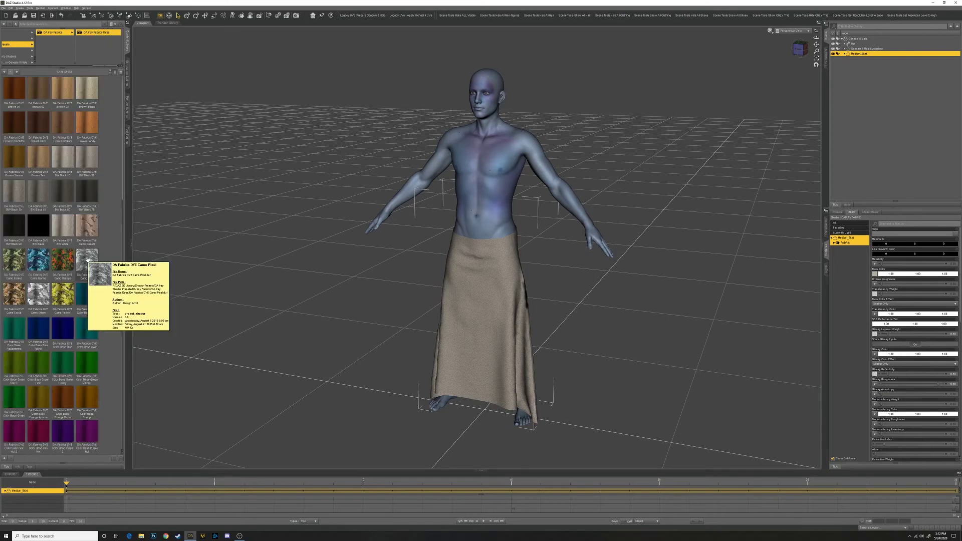
double_click(33, 299)
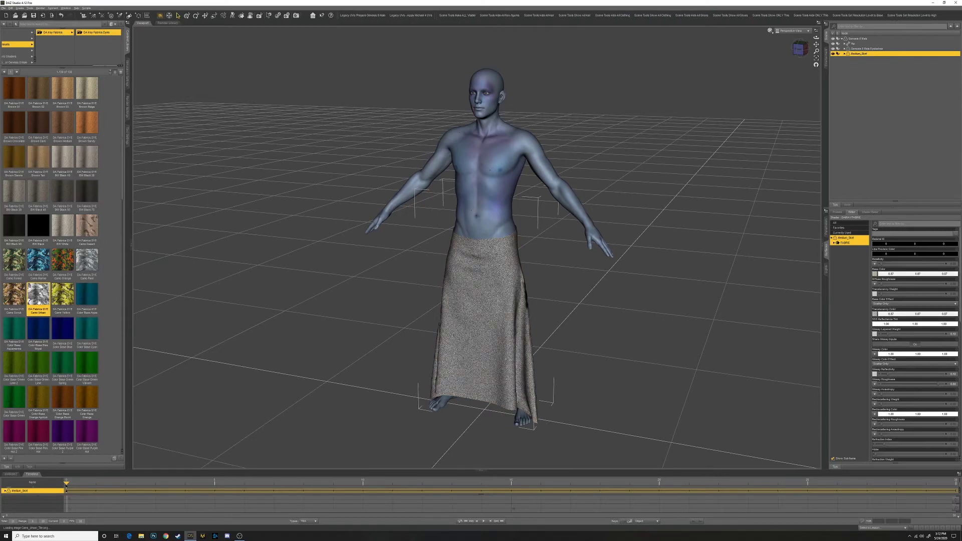
mouse_move(39, 300)
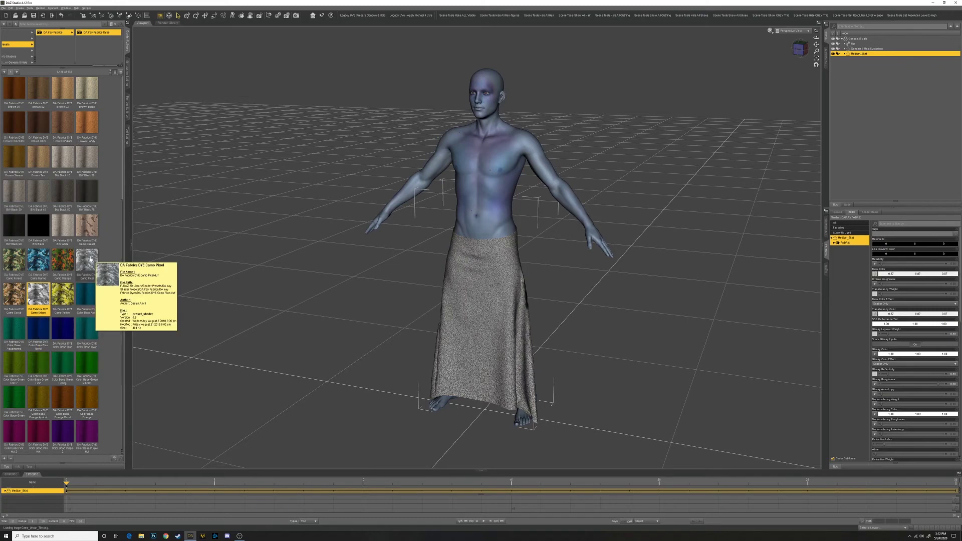
double_click(89, 260)
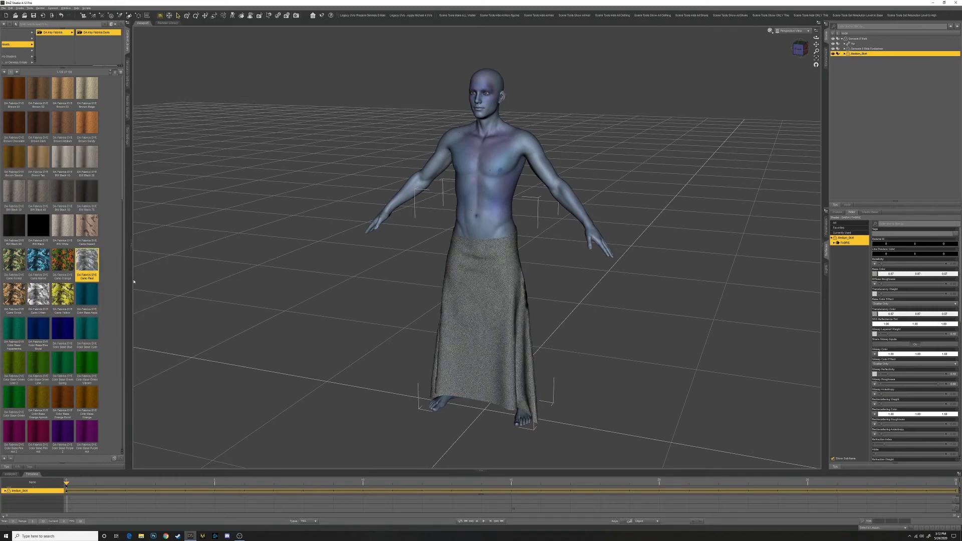
mouse_move(876, 274)
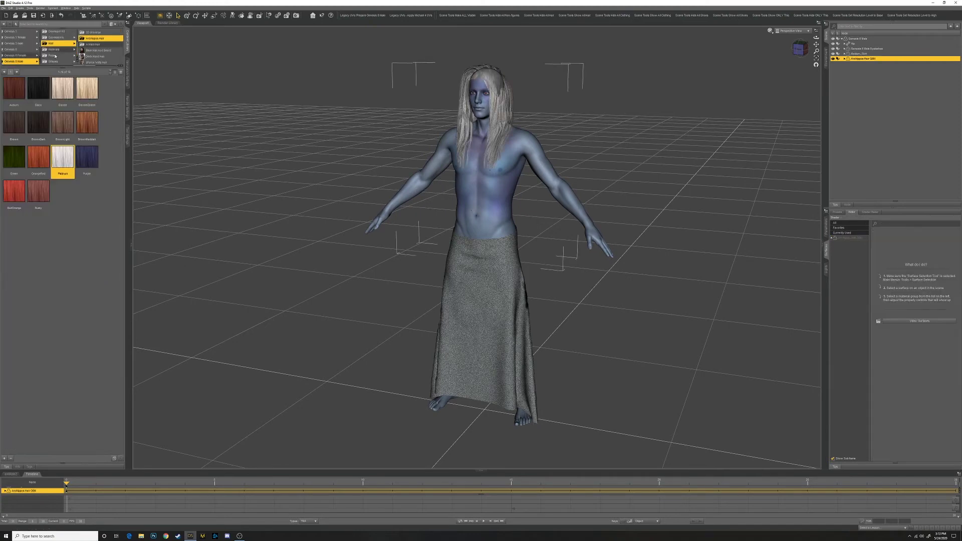
Open the simulation settings with the skirt selected in the scene, and set the timeline's total length to 61 frames
left_click(54, 55)
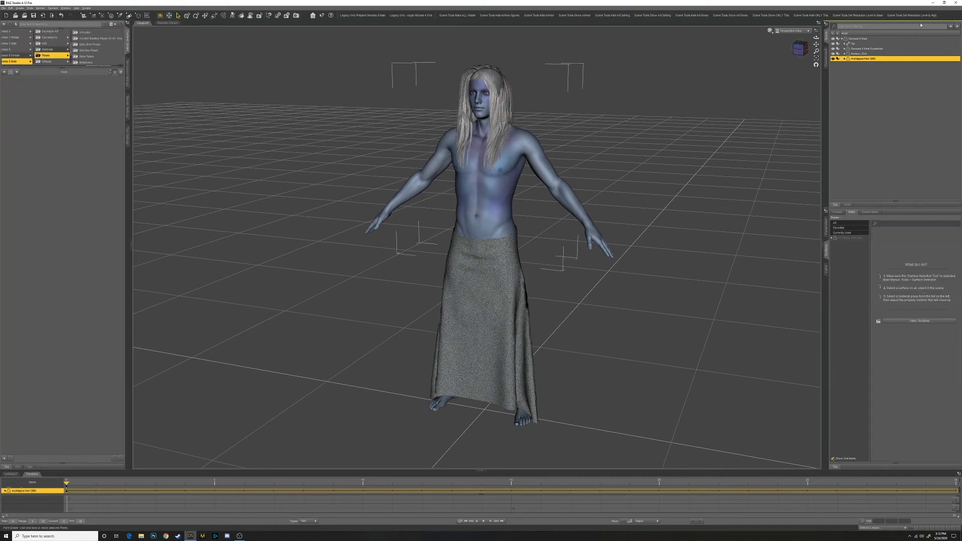
left_click(854, 53)
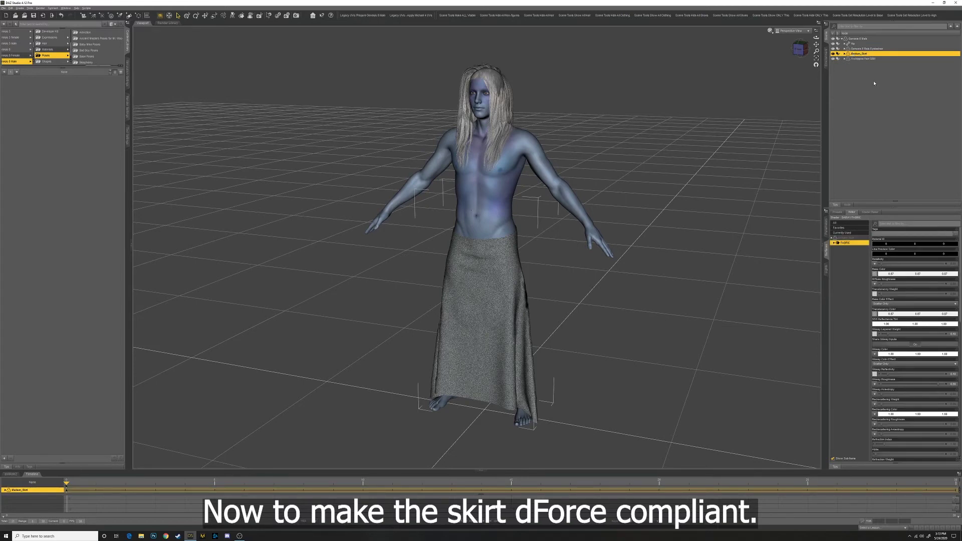
left_click(128, 76)
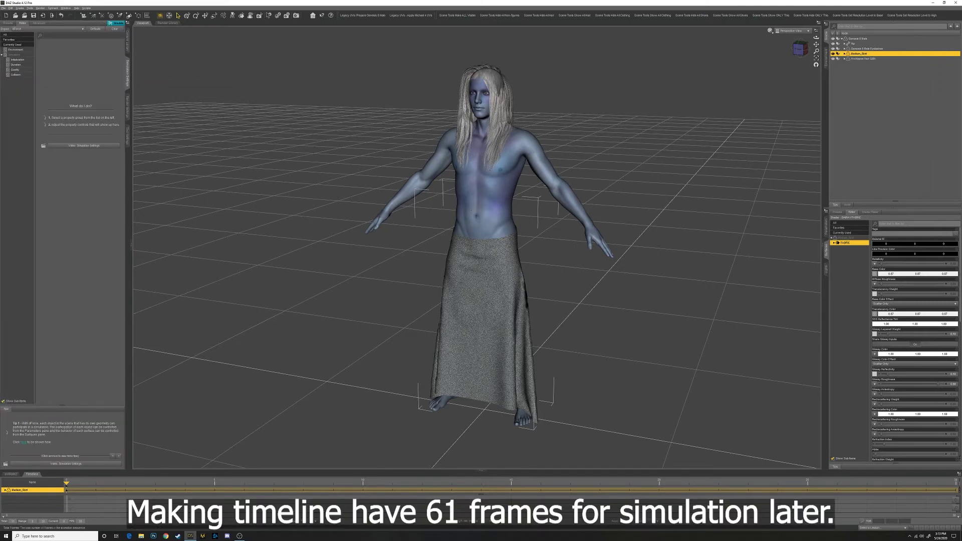
type("61")
key("Return")
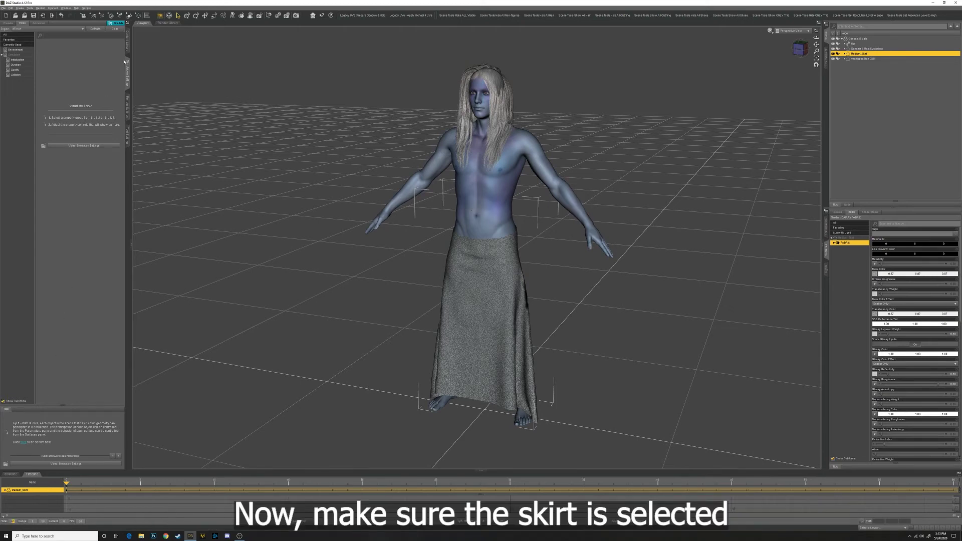
Add a dForce Modifier: Dynamic Surface to the selected skirt
left_click(129, 23)
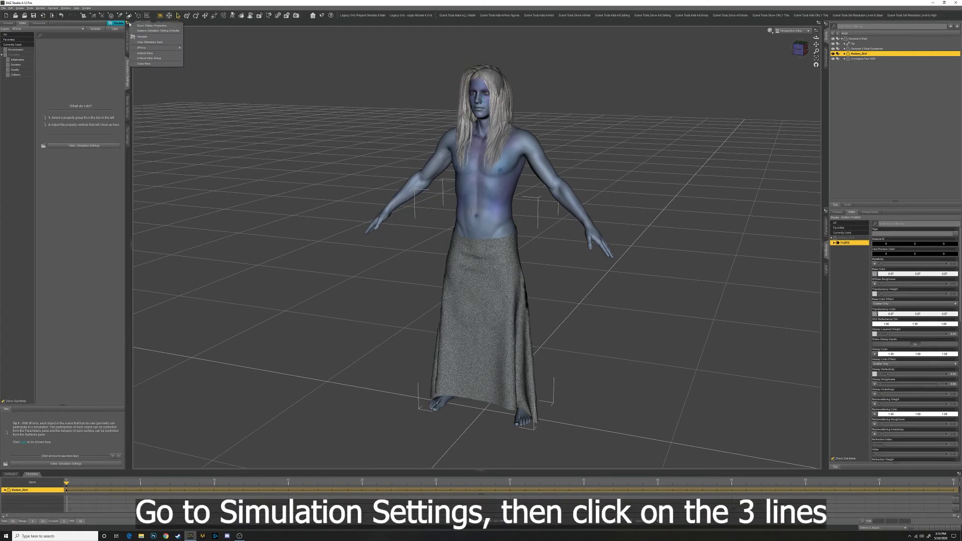
mouse_move(167, 48)
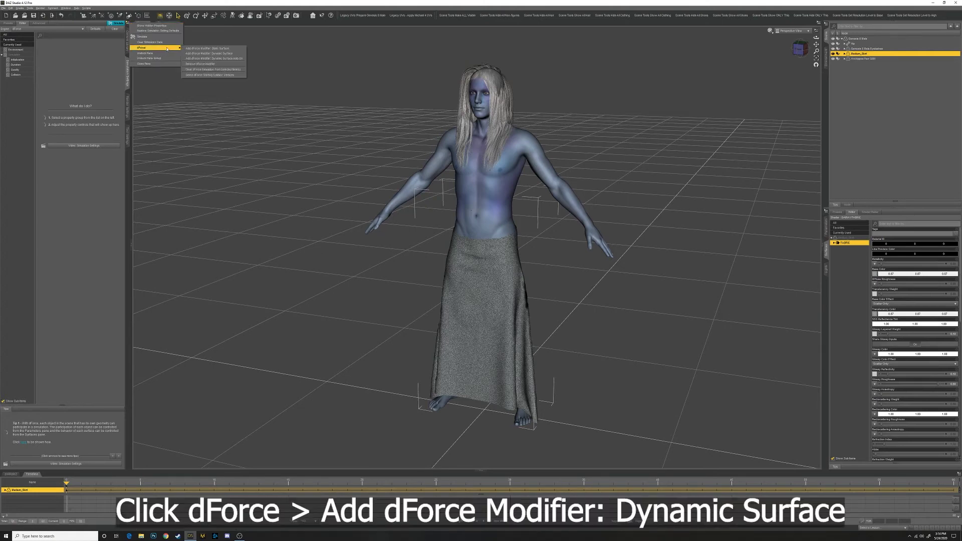
left_click(236, 54)
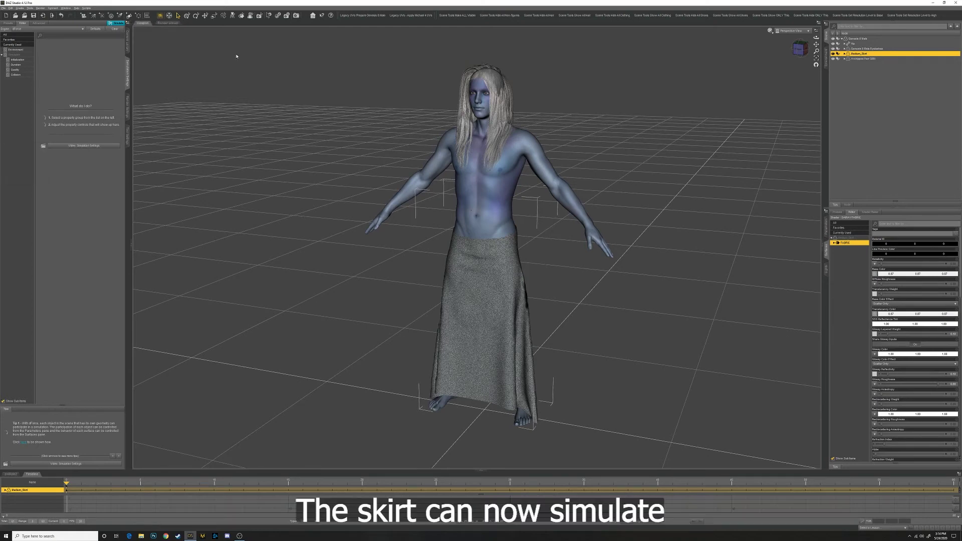
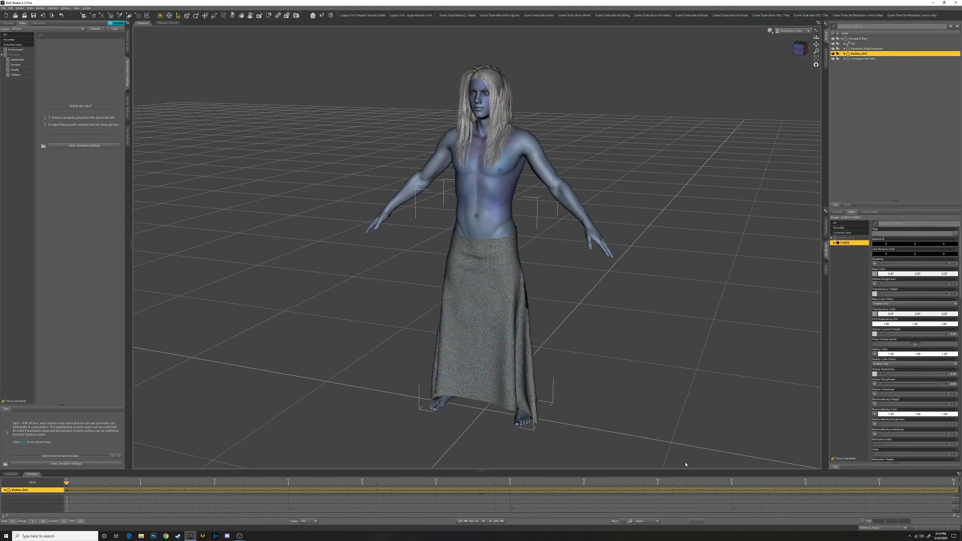
Set the simulator's Frames to Simulate to Animated (Use Timeline Play Range)
left_click(17, 55)
left_click(56, 75)
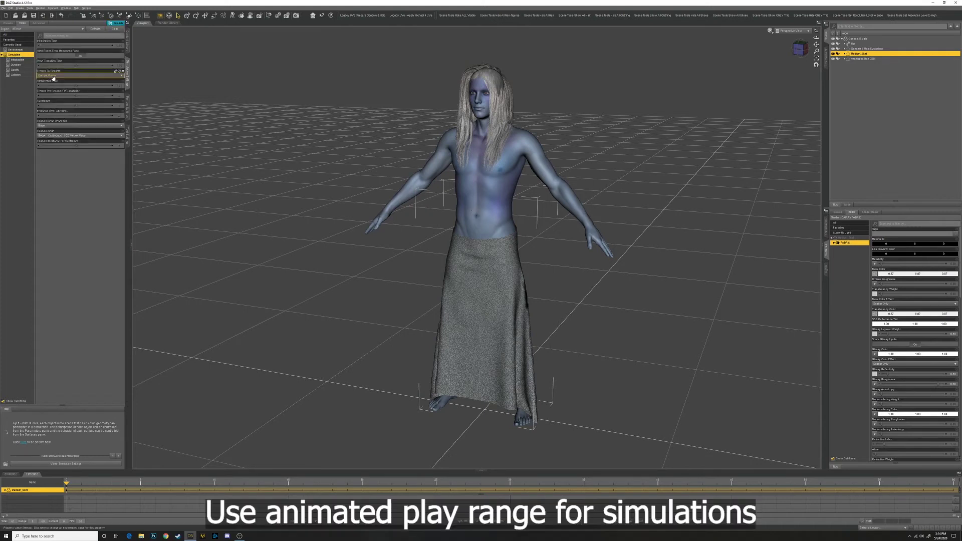
left_click(56, 86)
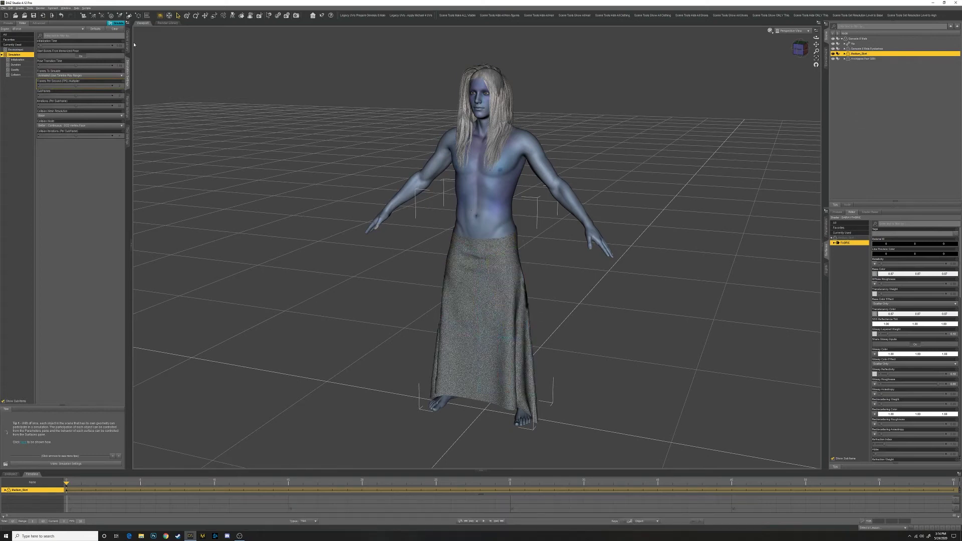
Run a test dForce simulation of the skirt, stop it partway, and return the timeline to the first frame
left_click(117, 25)
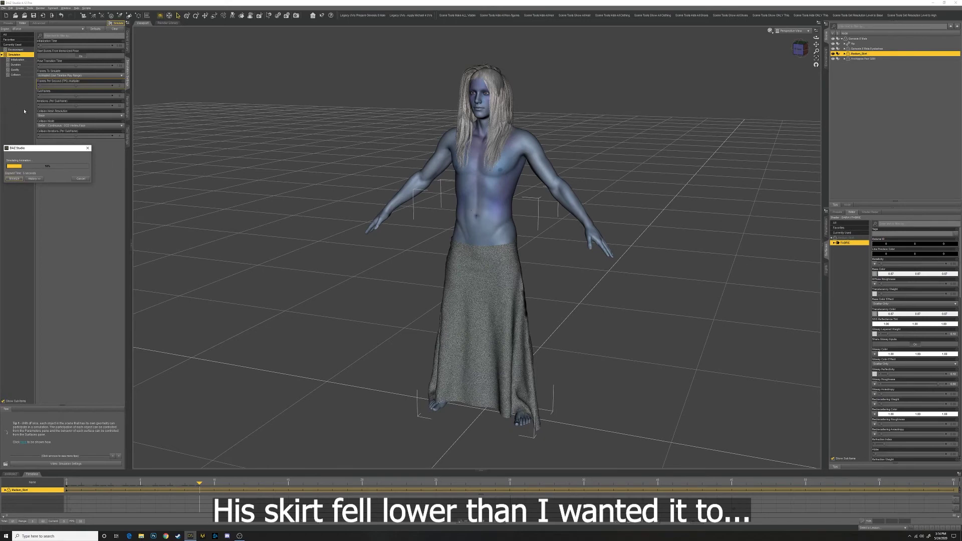
left_click(76, 179)
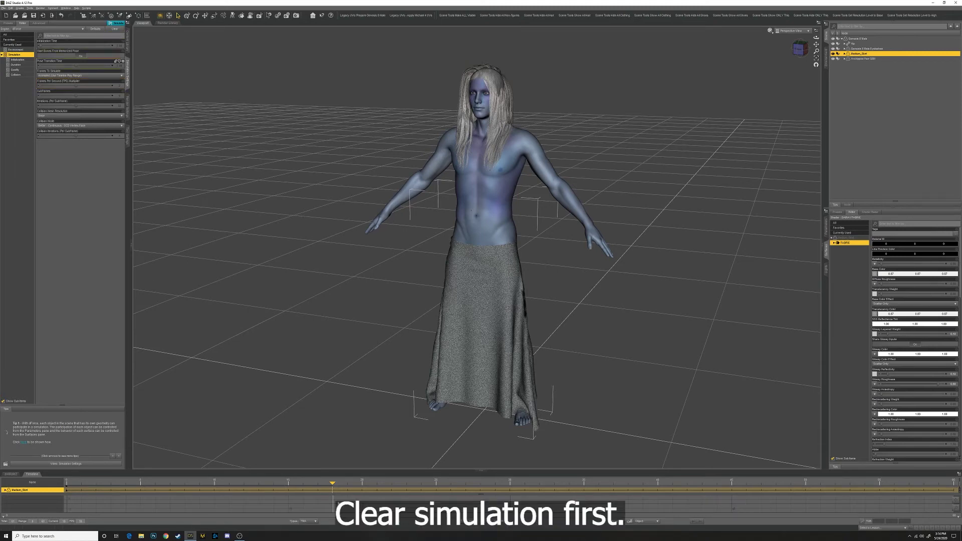
left_click_drag(332, 483, 66, 483)
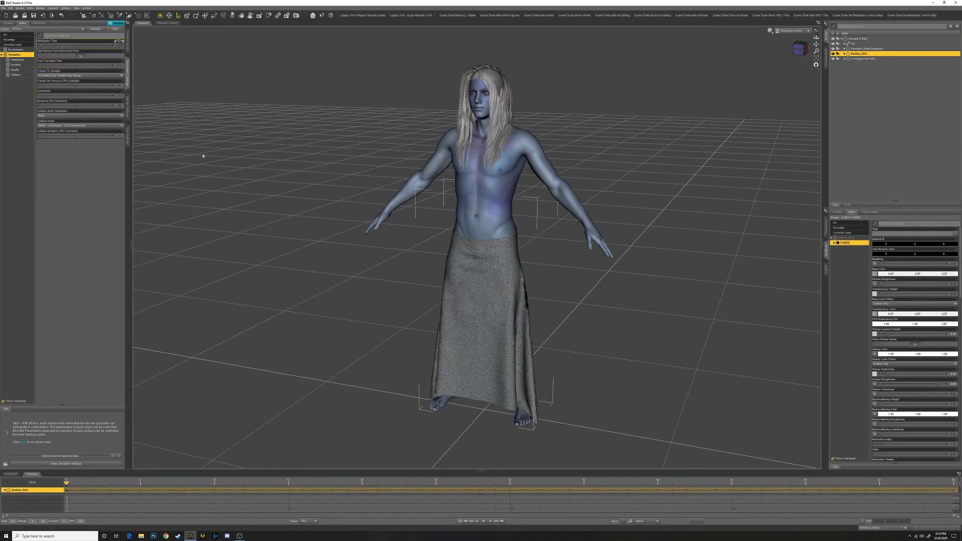
Switch the active tool to the Geometry Editor with the skirt selected
left_click(128, 140)
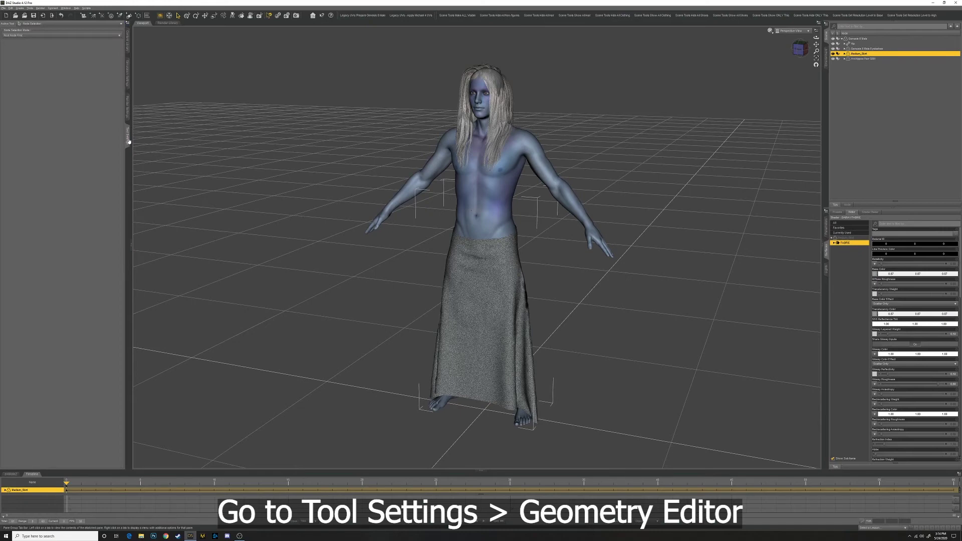
left_click(93, 25)
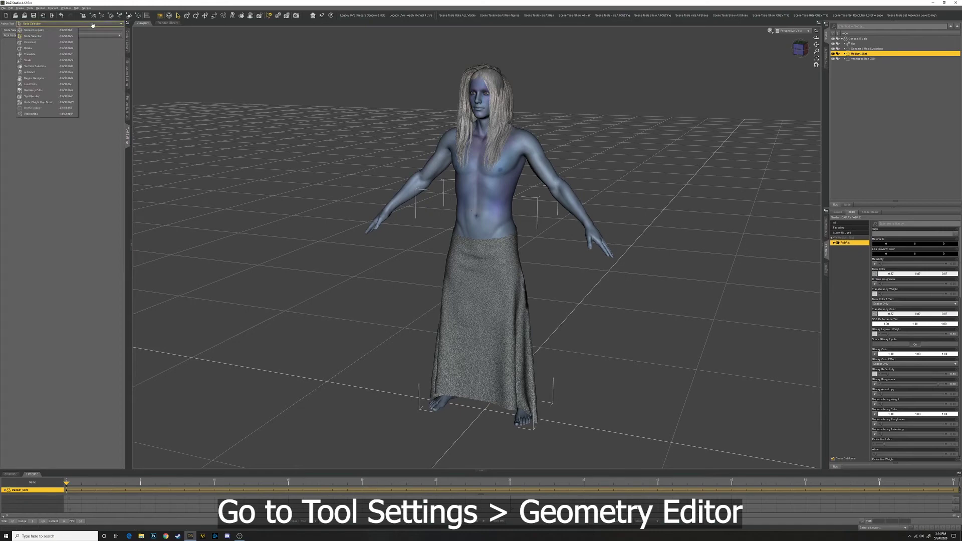
left_click(38, 91)
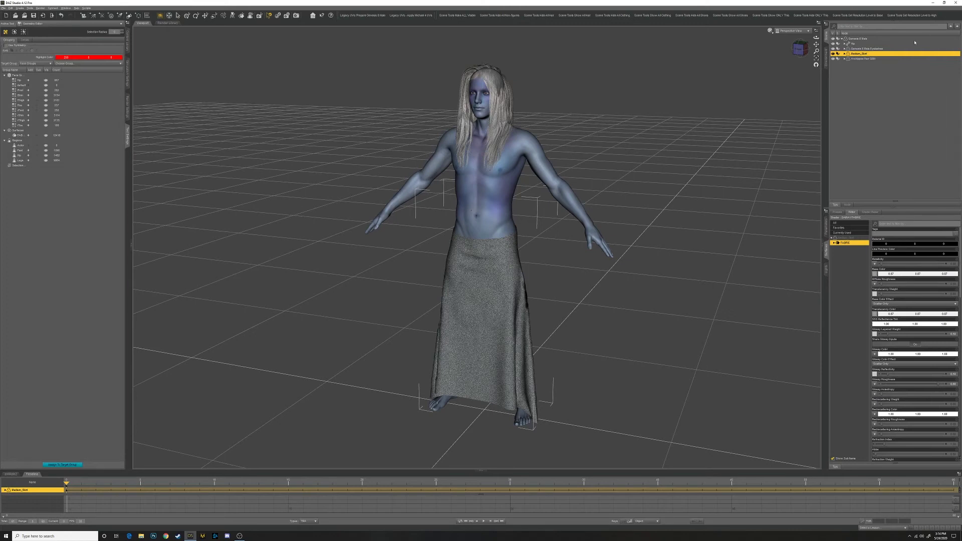
Hide the Genesis 8 Male figure and its hair, and show the skirt in Wireframe
left_click(833, 39)
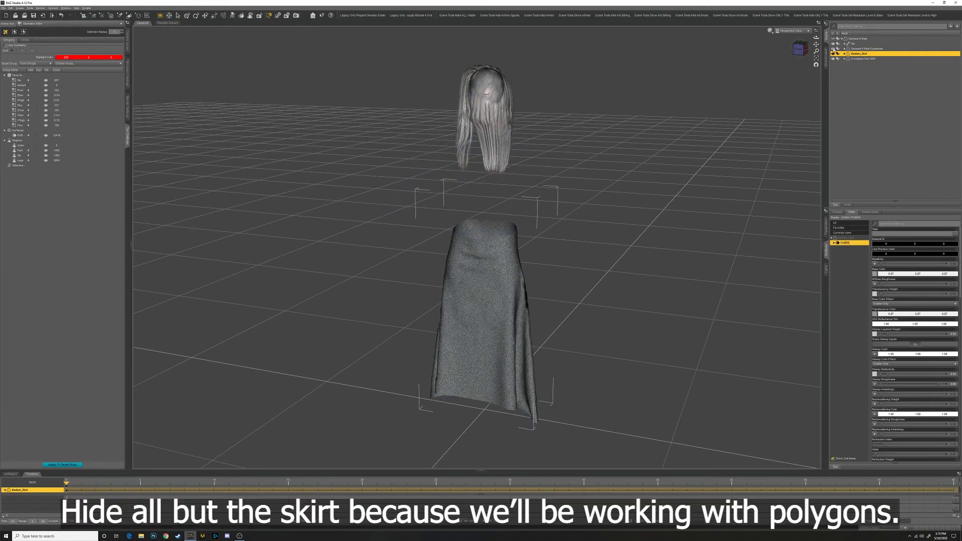
left_click(834, 59)
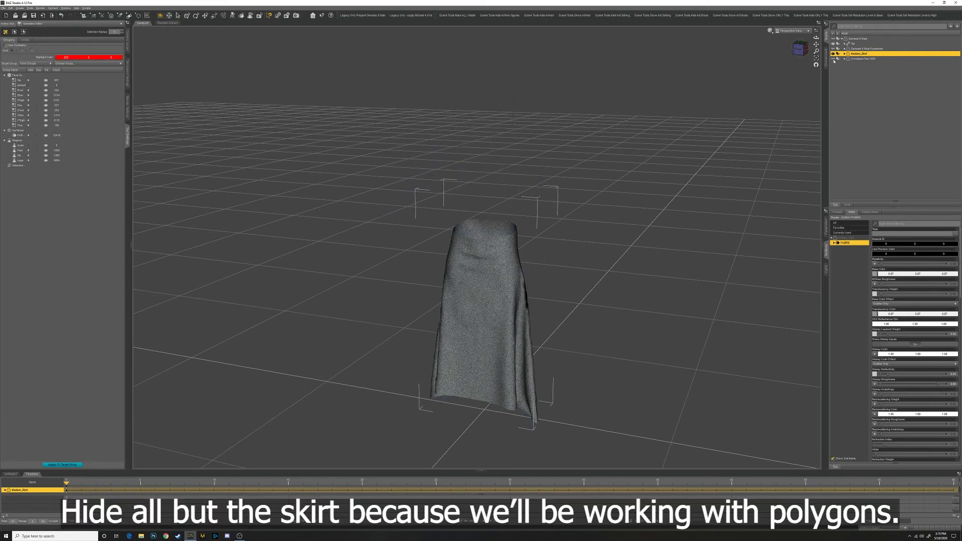
left_click(771, 30)
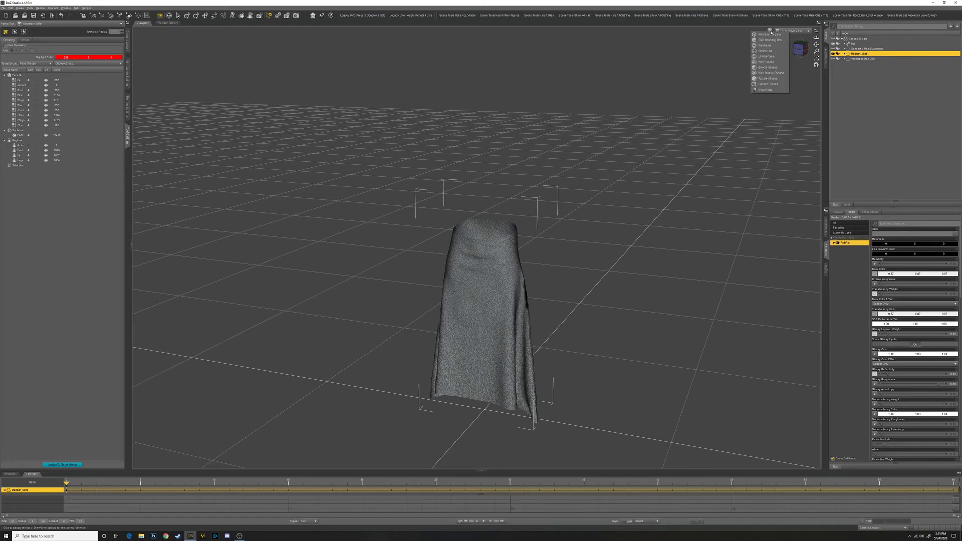
left_click(766, 45)
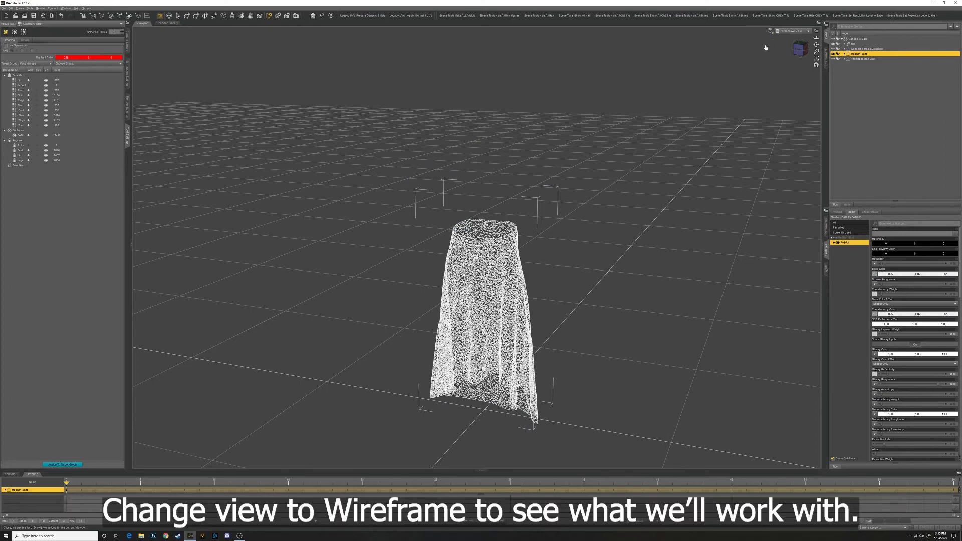
In Drag Selection mode, select the uppermost polygon band along one face of the skirt's waist, and deselect the stray polygons below it
left_click(817, 59)
mouse_move(817, 51)
left_mouse_down()
mouse_move(833, 23)
mouse_move(821, 60)
mouse_move(816, 36)
mouse_move(797, 54)
mouse_move(817, 41)
left_mouse_up()
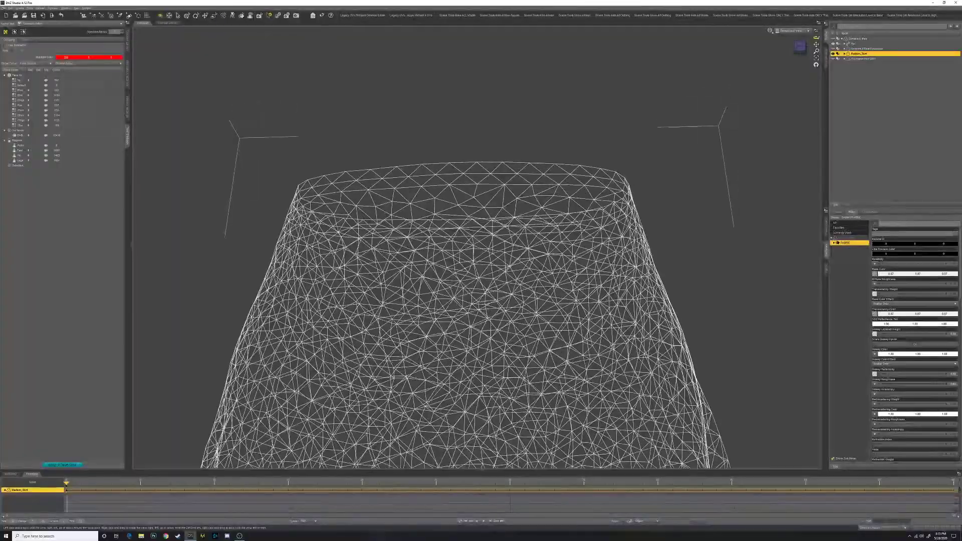
right_click(576, 125)
mouse_move(597, 131)
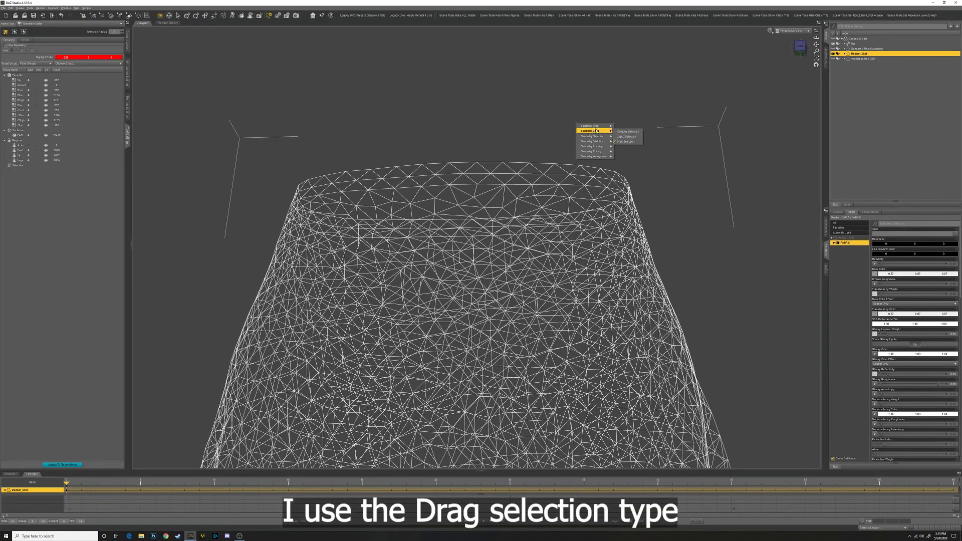
left_click(626, 142)
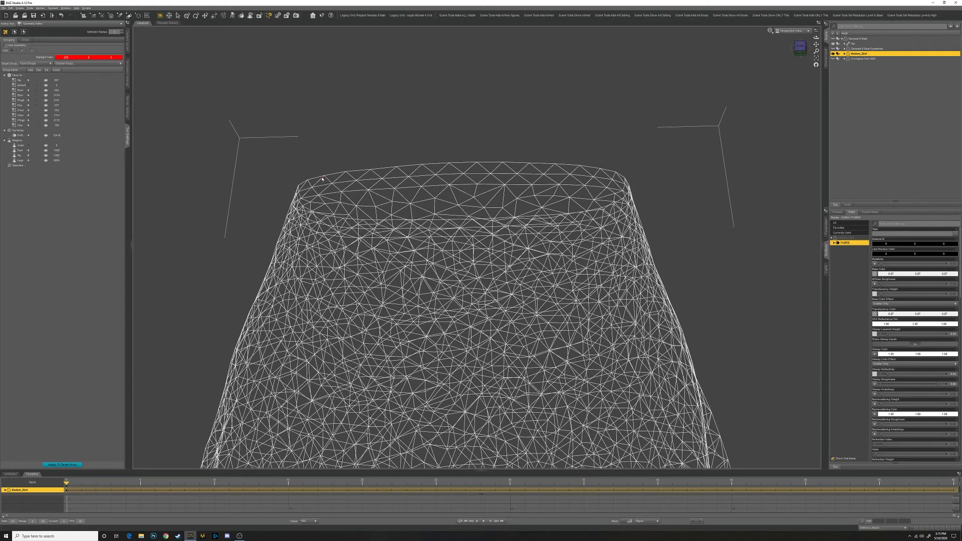
mouse_move(300, 187)
left_mouse_down()
mouse_move(346, 191)
mouse_move(401, 174)
mouse_move(334, 183)
mouse_move(469, 196)
mouse_move(448, 168)
mouse_move(600, 177)
mouse_move(592, 181)
mouse_move(619, 181)
mouse_move(620, 190)
mouse_move(616, 179)
left_mouse_up()
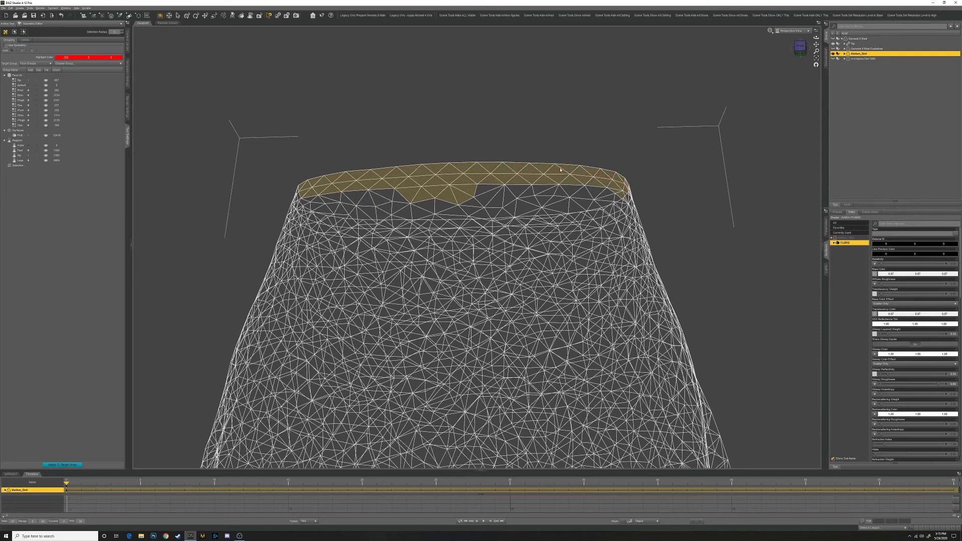
left_click_drag(392, 202, 489, 200, "alt")
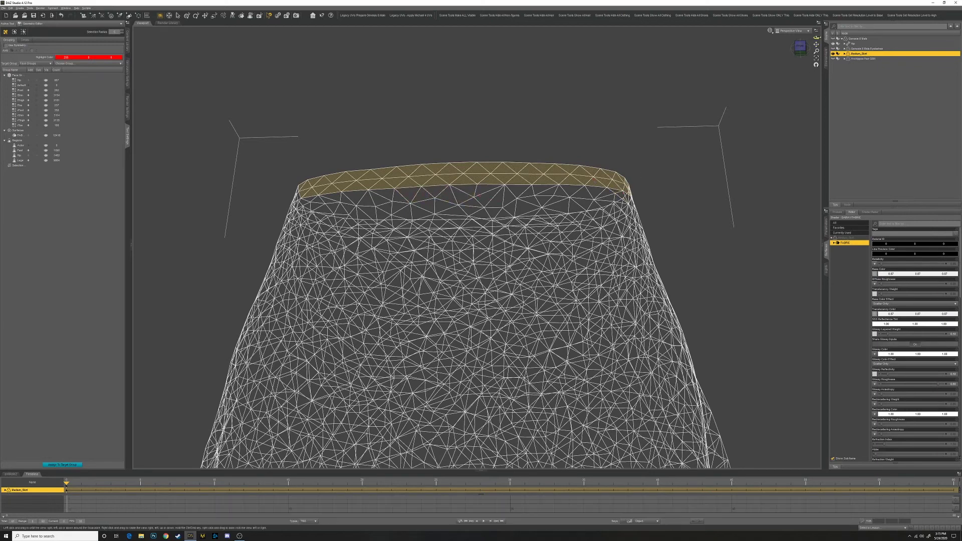
Extend the waist polygon selection around one side of the skirt's upper edge
left_click_drag(817, 37, 775, 58)
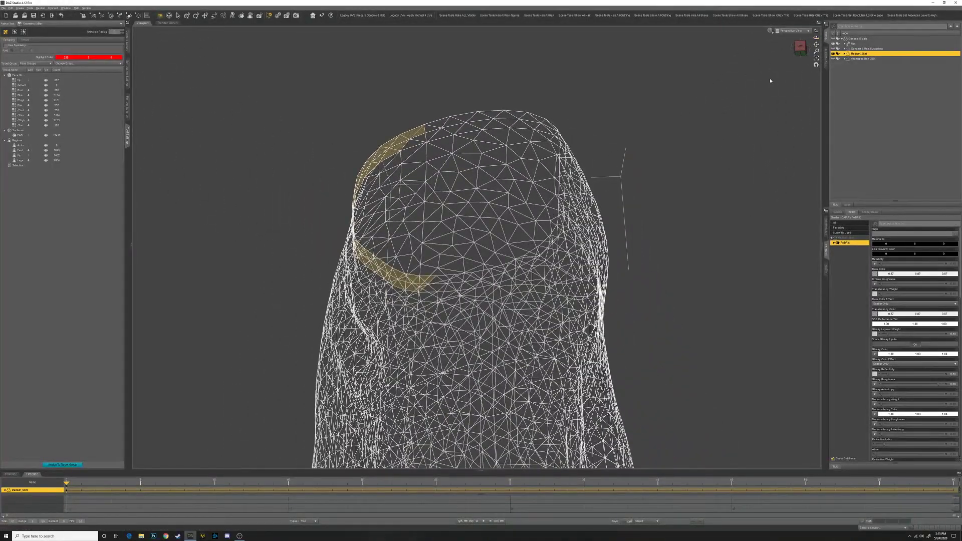
mouse_move(401, 144)
left_mouse_down("ctrl")
mouse_move(541, 122)
mouse_move(448, 114)
mouse_move(436, 125)
mouse_move(463, 122)
left_mouse_up("ctrl")
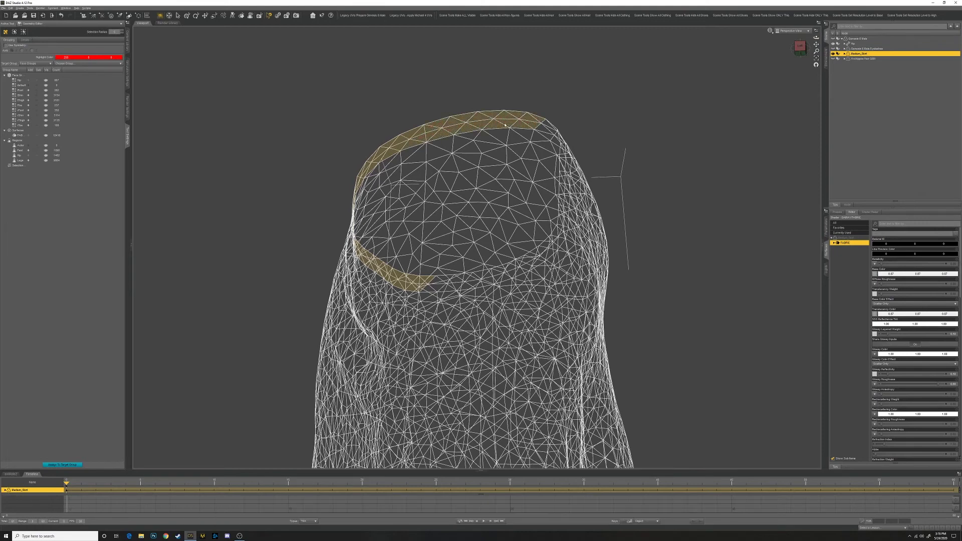
left_click_drag(540, 128, 552, 130, "ctrl")
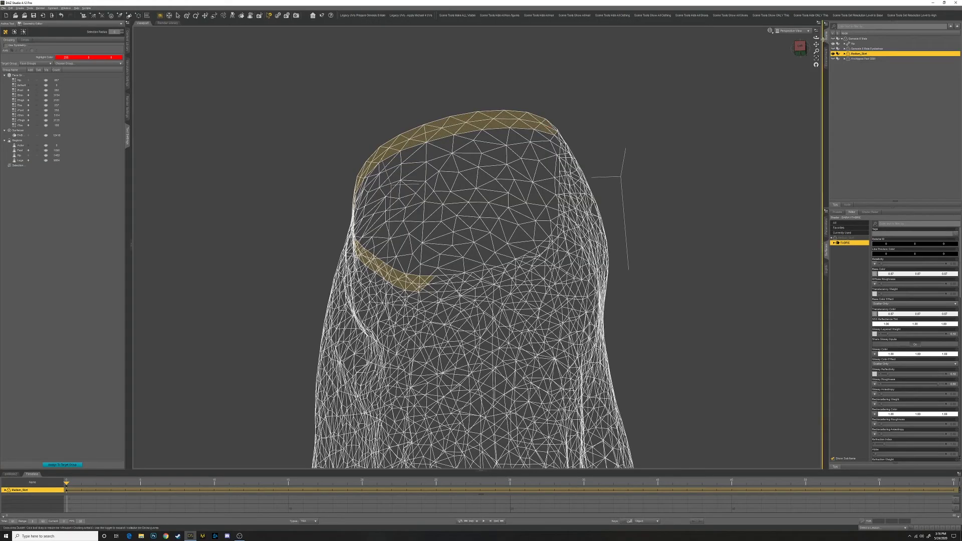
Select the outermost polygons along the opposite waist edge with Lasso Selection, and fill in the row below with Drag Selection
left_click_drag(816, 38, 857, 32)
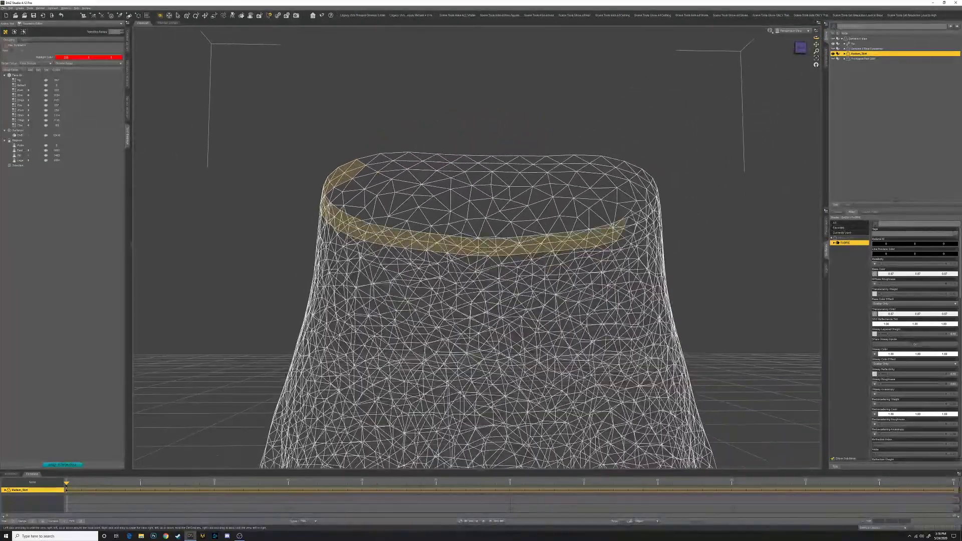
right_click(553, 114)
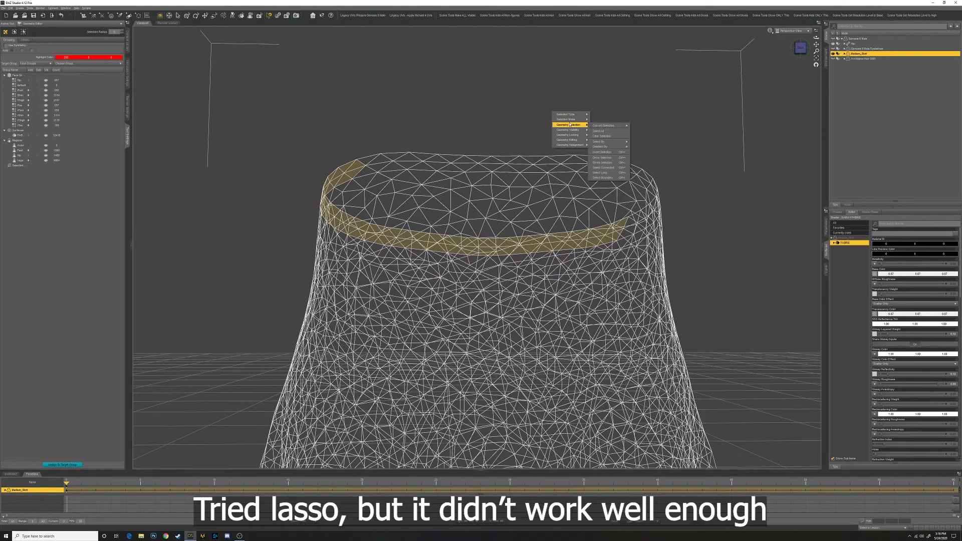
left_click(598, 125)
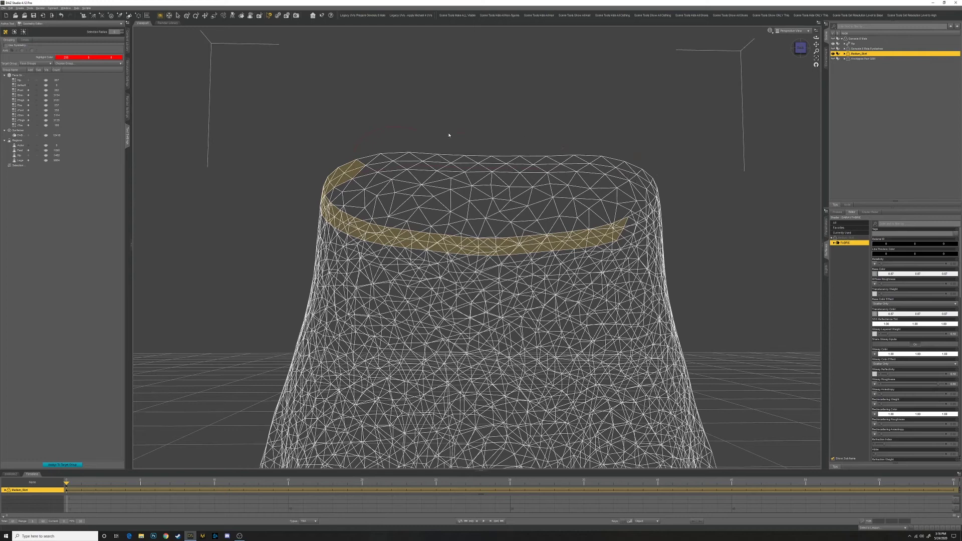
left_click_drag(449, 135, 457, 143, "ctrl")
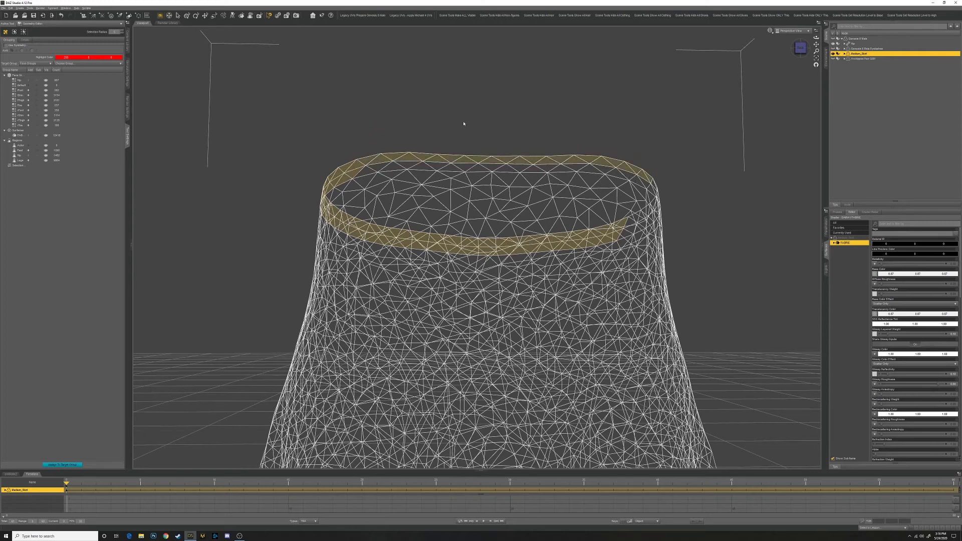
right_click(484, 122)
mouse_move(501, 129)
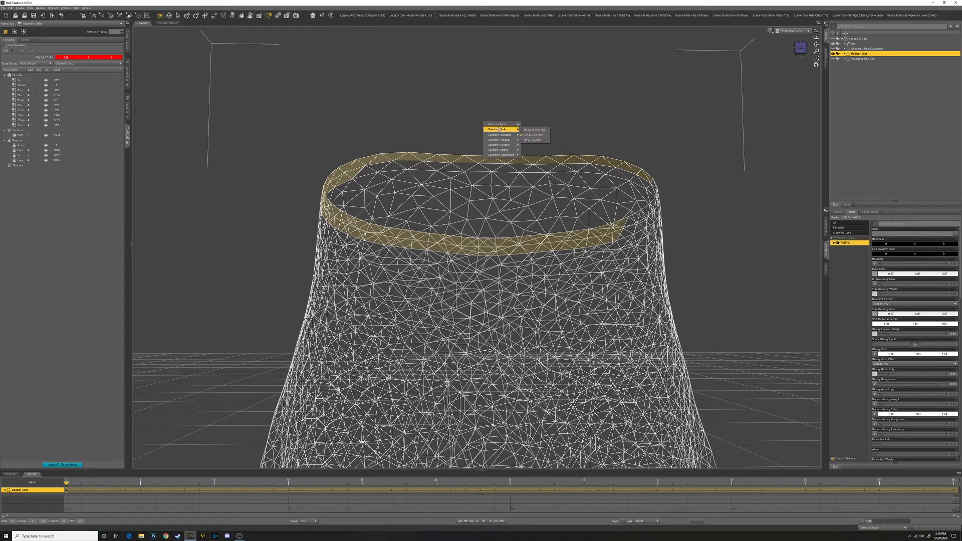
left_click(535, 140)
mouse_move(366, 172)
left_mouse_down()
mouse_move(599, 168)
mouse_move(651, 184)
left_mouse_up()
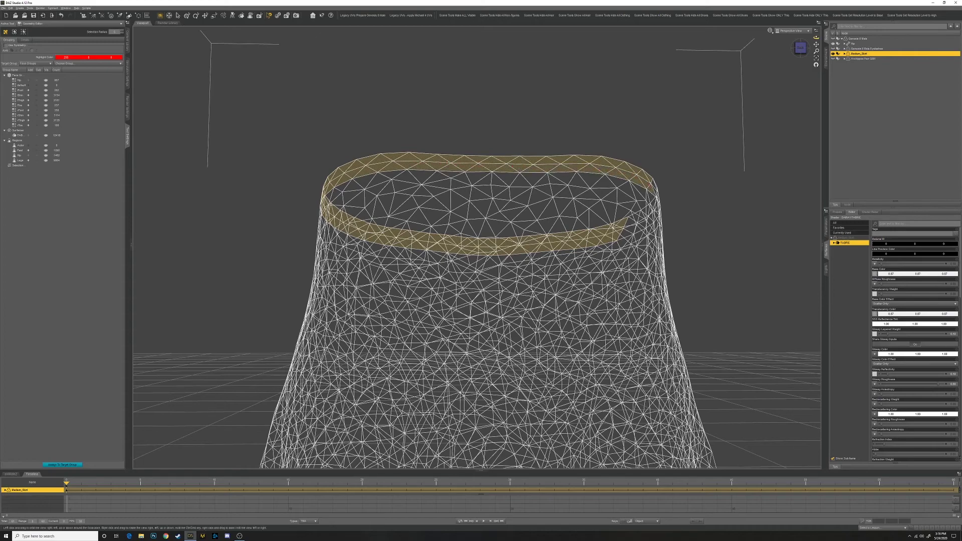
Add the remaining side polygons to complete the selected band around the skirt's waist
left_click_drag(801, 48, 791, 54)
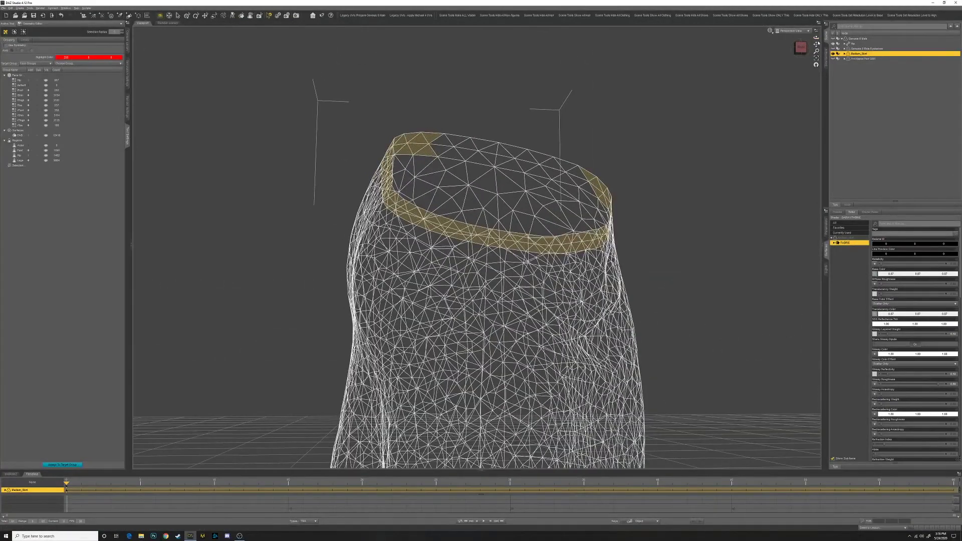
mouse_move(441, 152)
left_mouse_down()
mouse_move(455, 143)
mouse_move(519, 166)
mouse_move(531, 157)
mouse_move(580, 184)
left_mouse_up()
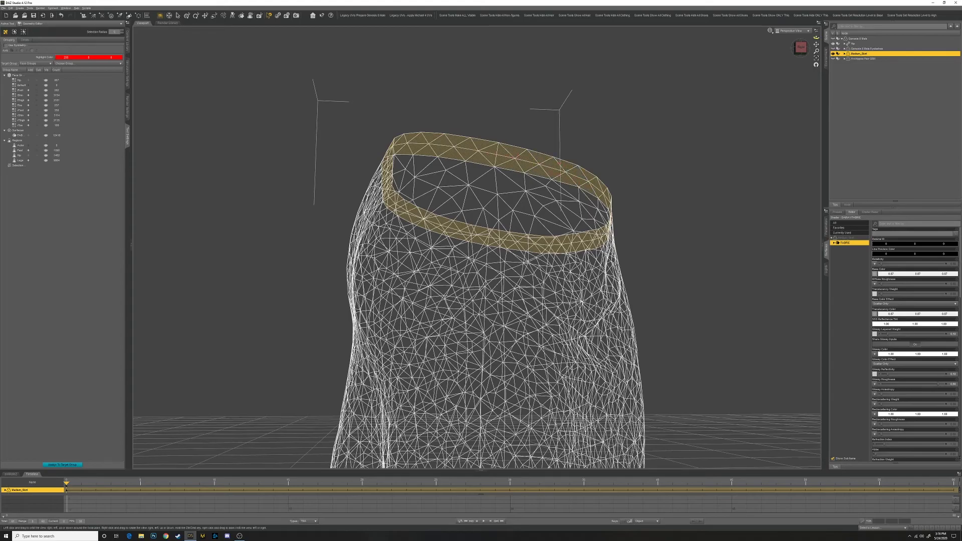
left_click_drag(816, 38, 677, 50)
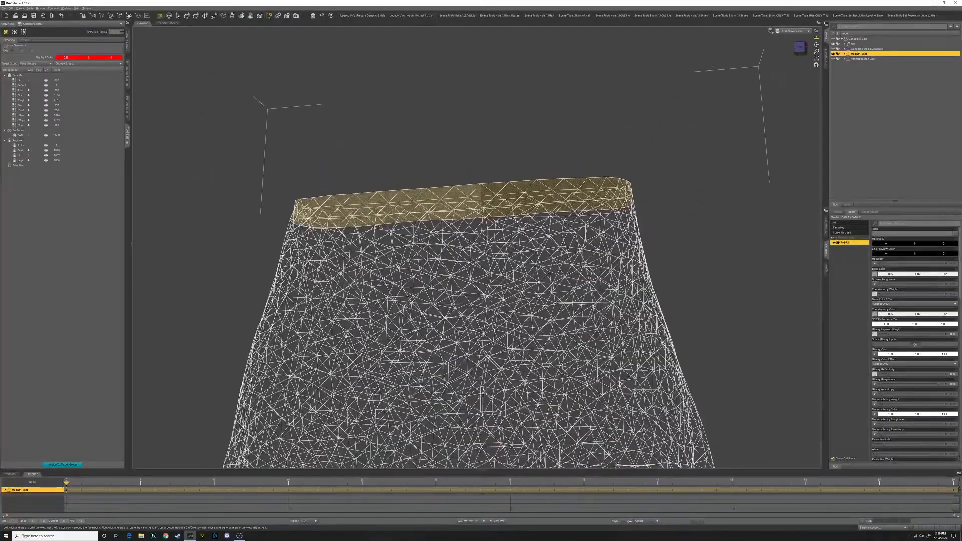
left_click(816, 59)
left_click(817, 63)
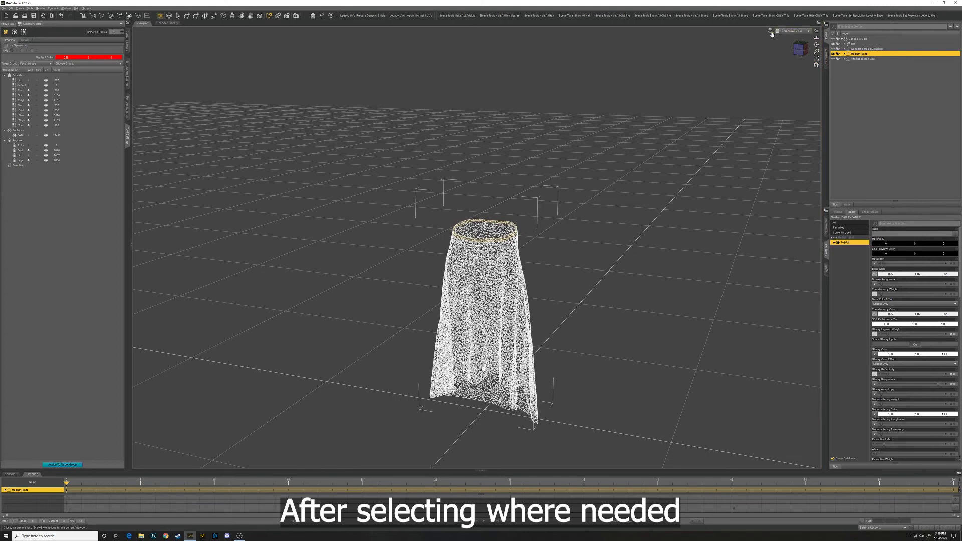
With the Node Weight Map Brush active, create a new dForce Modifier Weight Node parented to the skirt
left_click(33, 24)
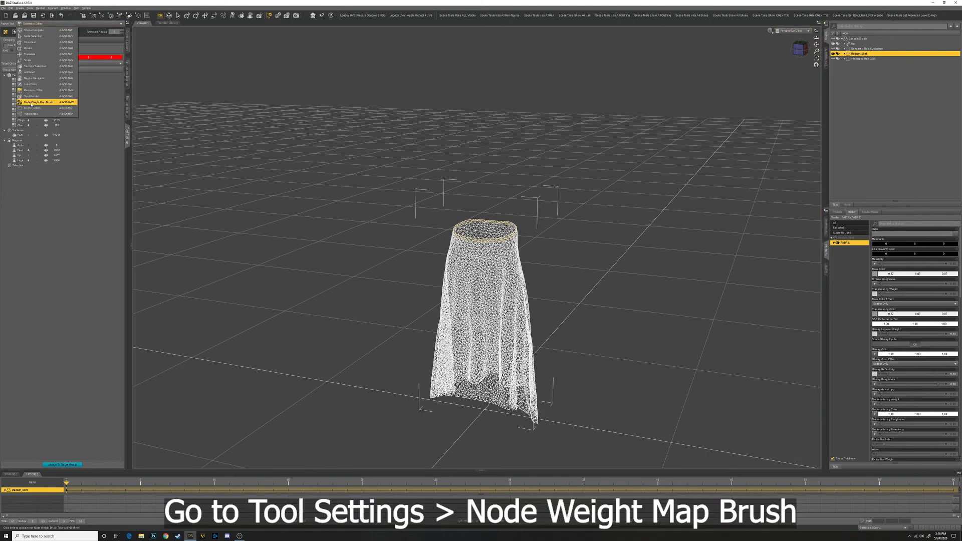
left_click(31, 102)
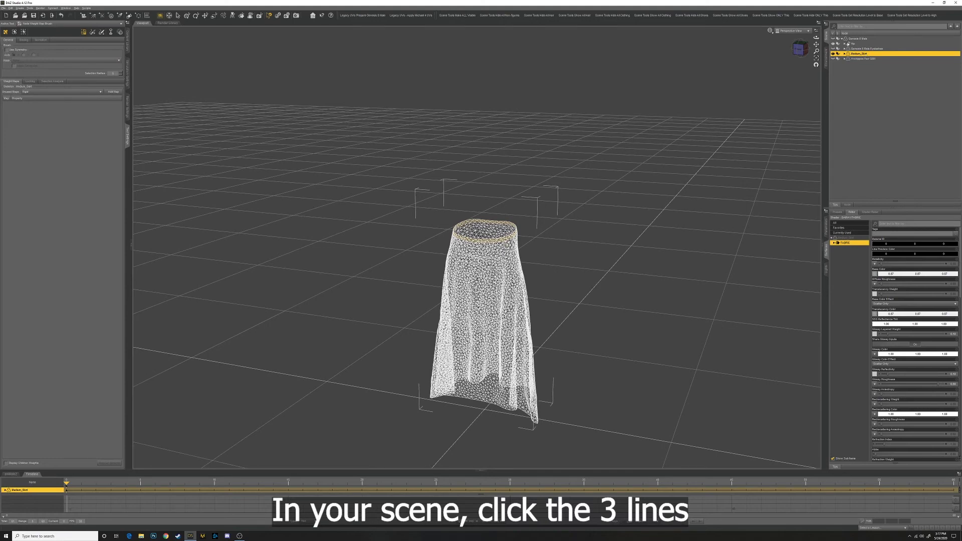
left_click(827, 26)
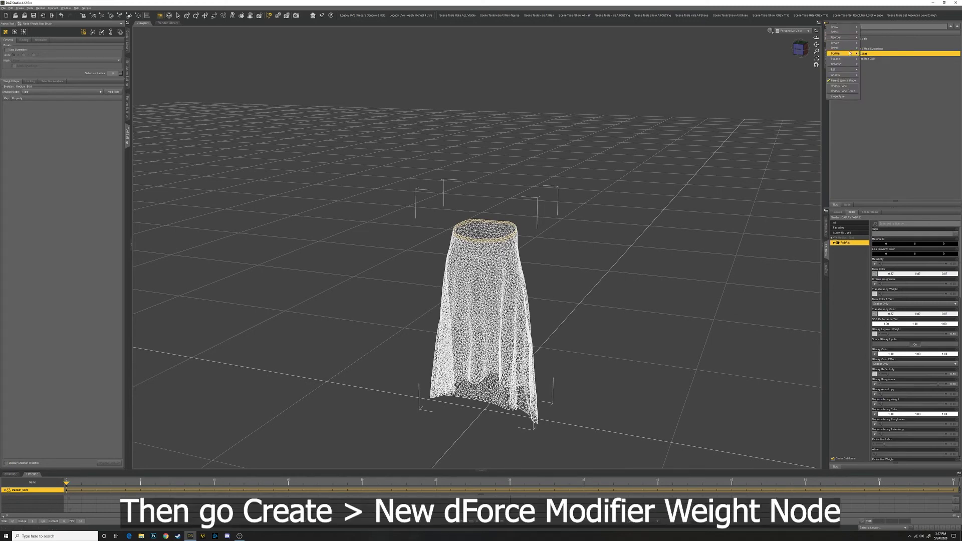
mouse_move(849, 44)
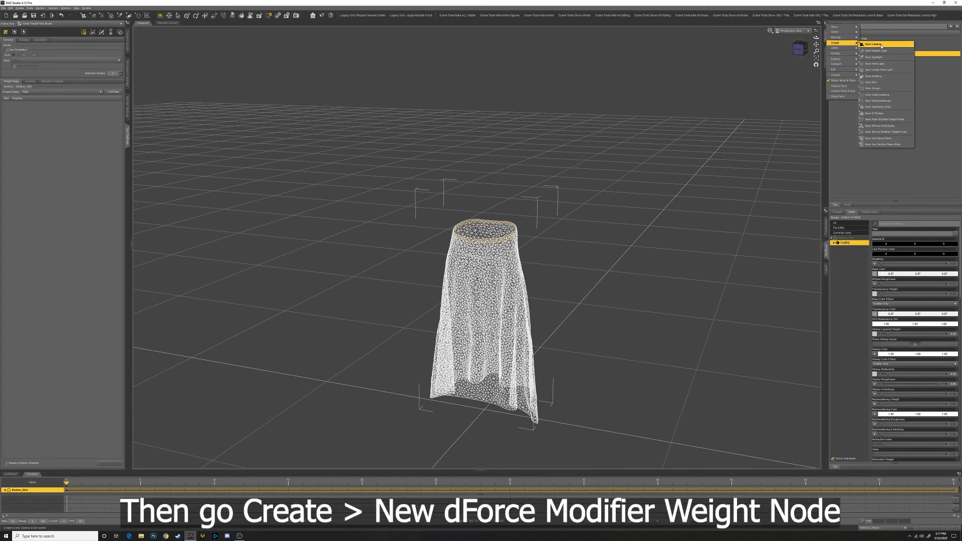
left_click(886, 132)
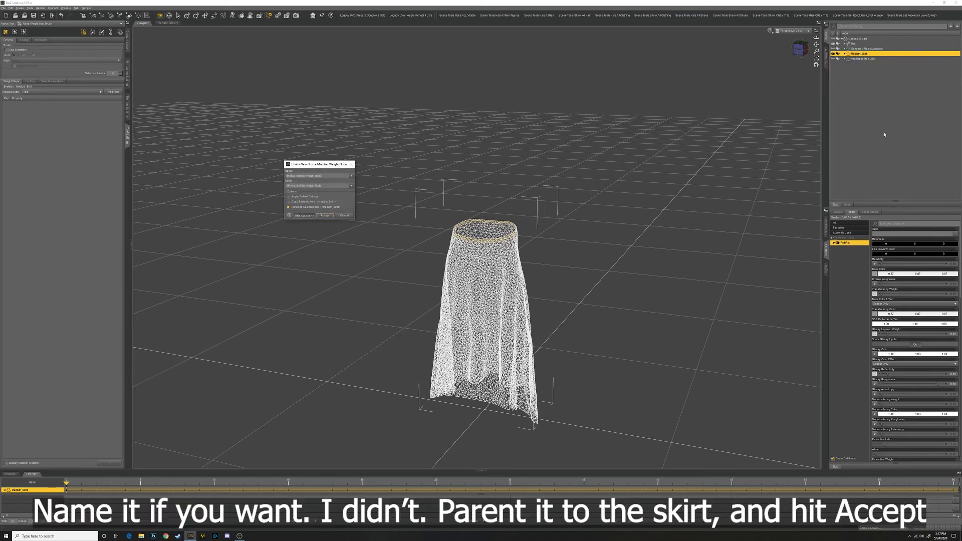
left_click(325, 216)
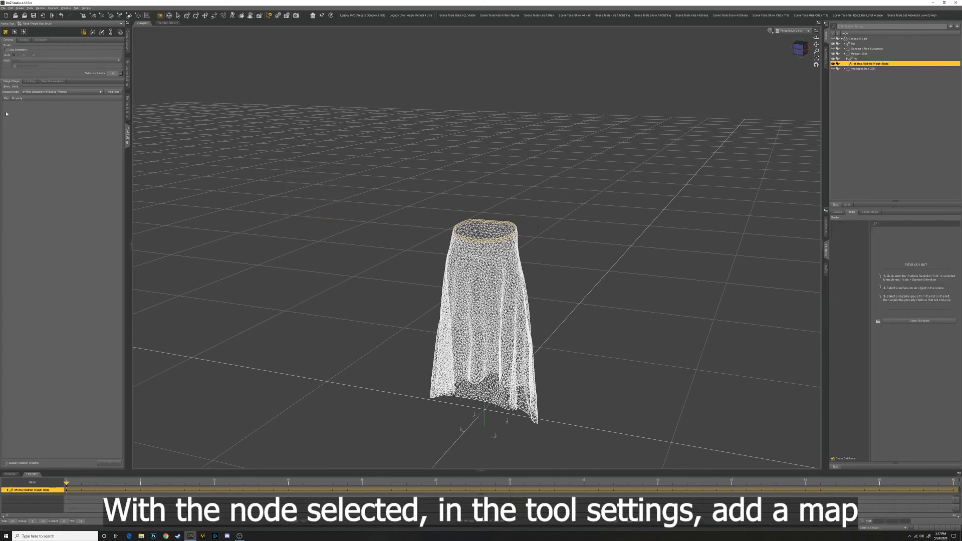
Add the dForce Simulation Influence Weights map to the weight node and display the scene as Smooth Shaded
left_click(112, 92)
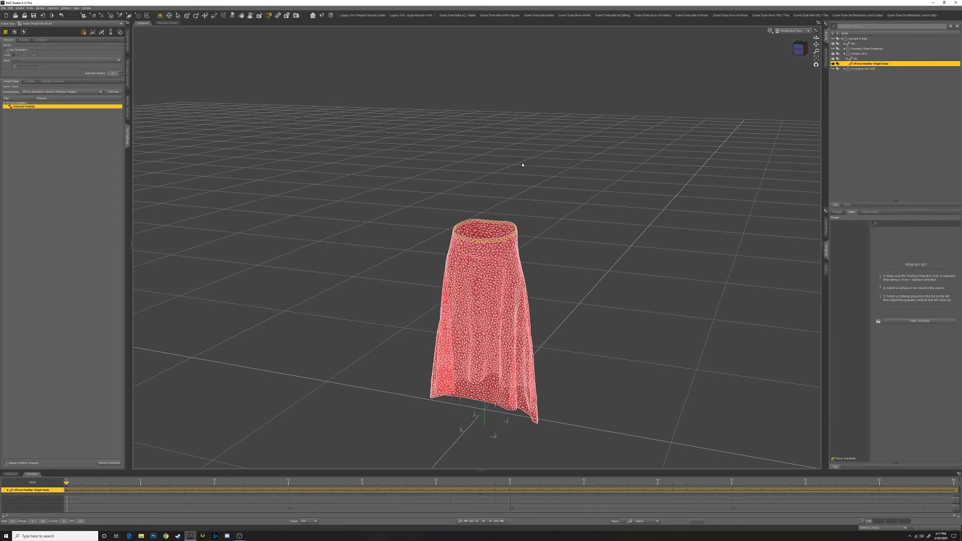
left_click(770, 31)
left_click(767, 67)
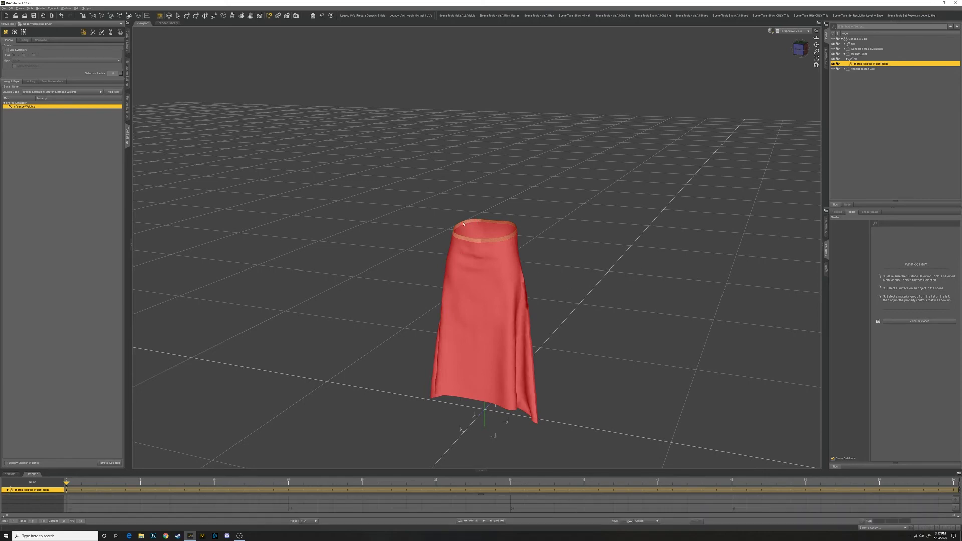
Fill the selected waistband faces with a weight of 0%
right_click(498, 213)
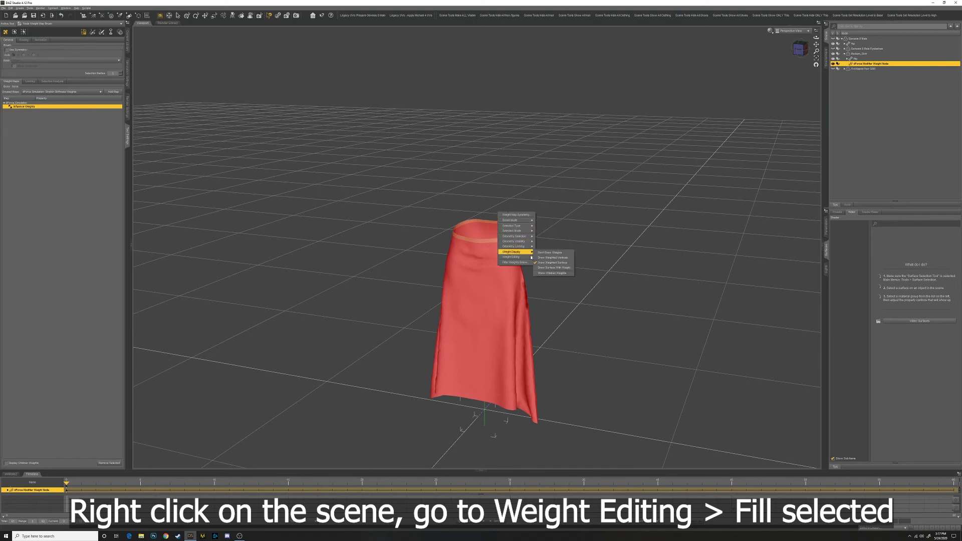
mouse_move(522, 259)
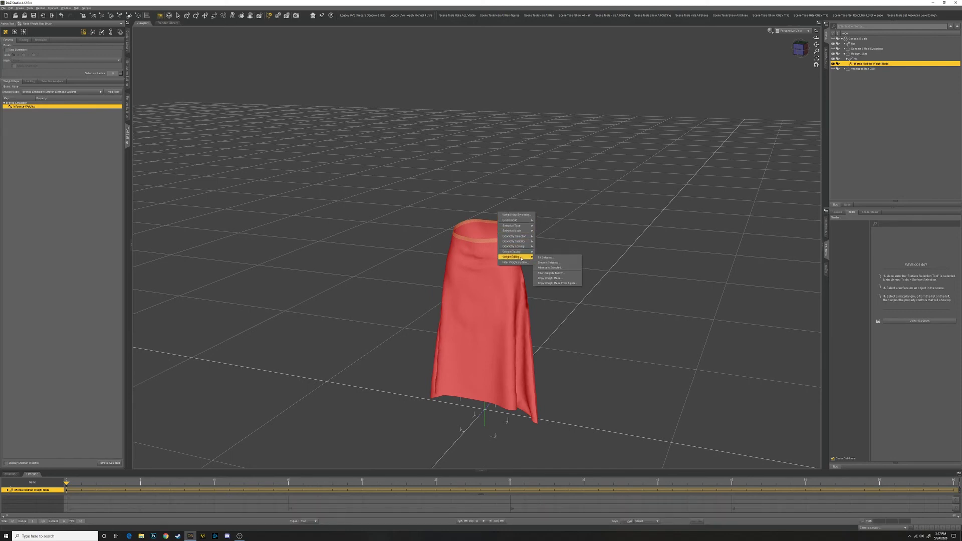
left_click(556, 259)
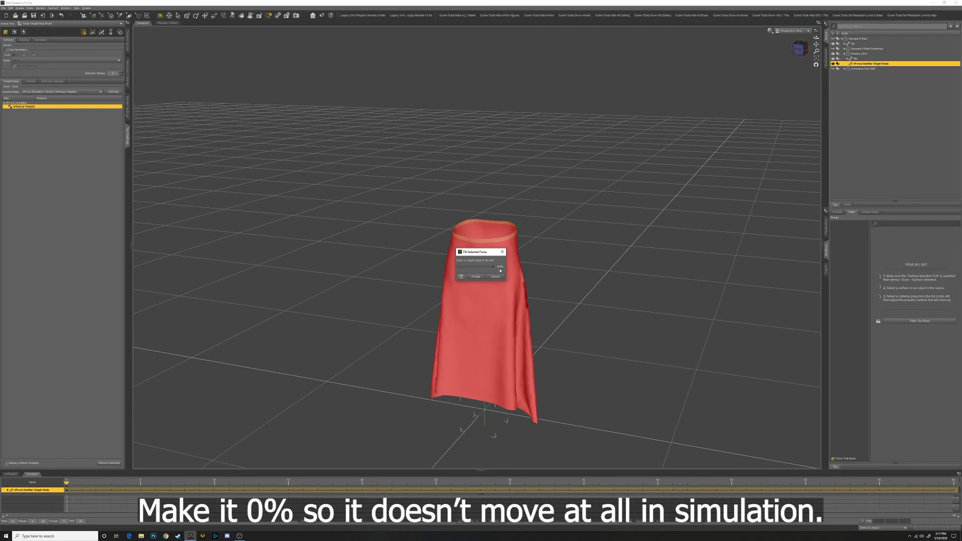
left_click(476, 278)
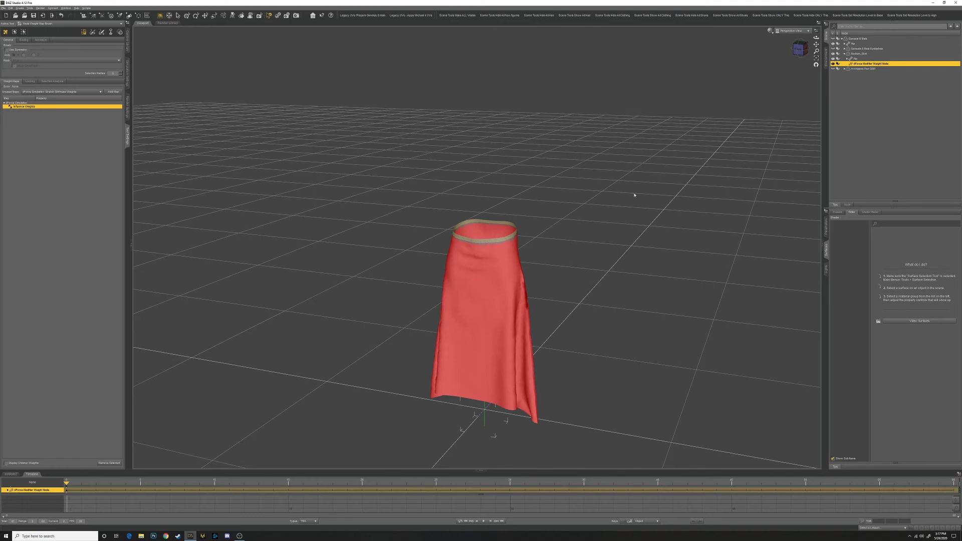
Invert the face selection and fill the rest of the skirt with a weight of 100%
right_click(532, 254)
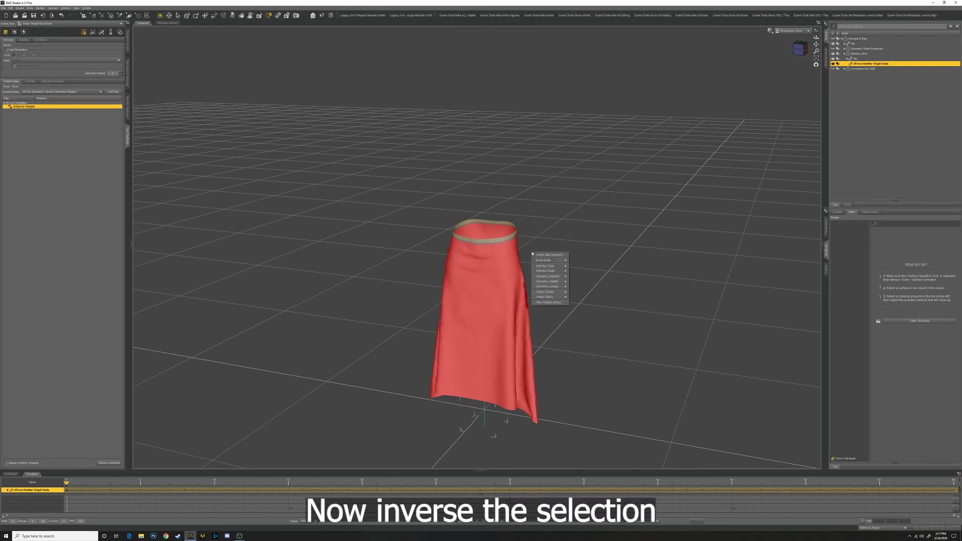
mouse_move(554, 267)
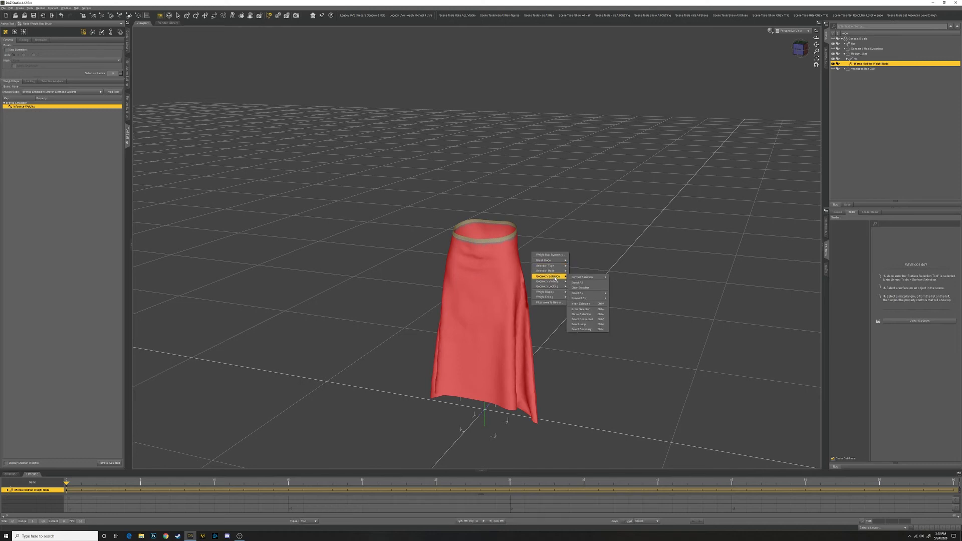
left_click(581, 304)
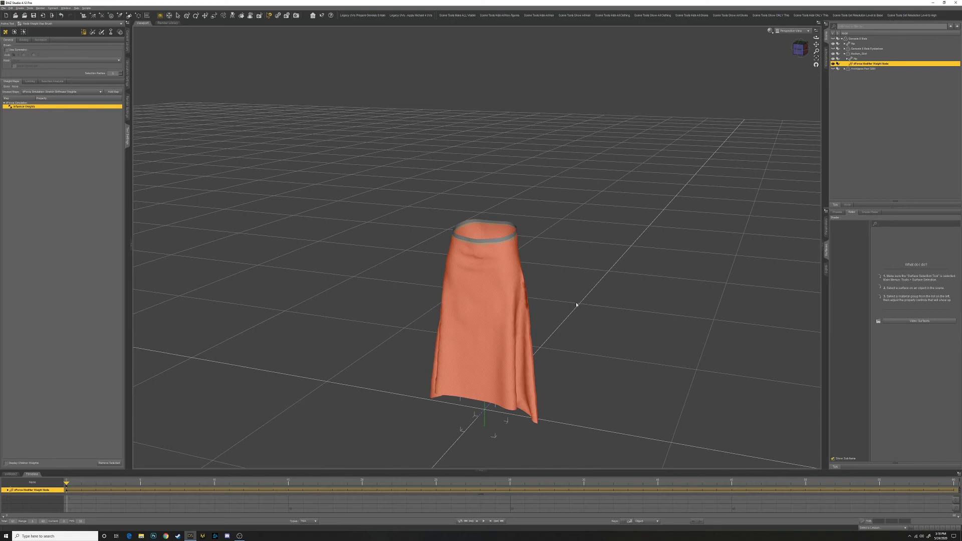
right_click(528, 264)
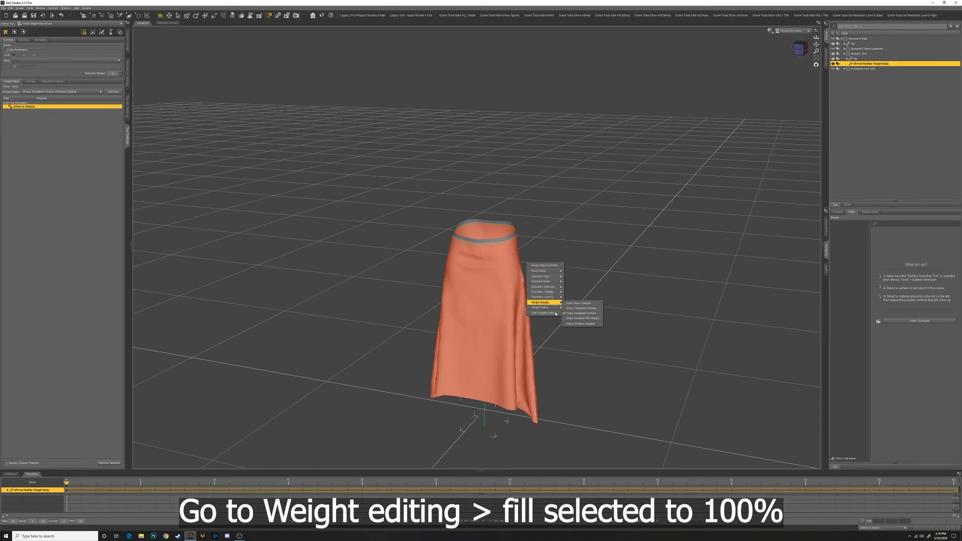
left_click(579, 310)
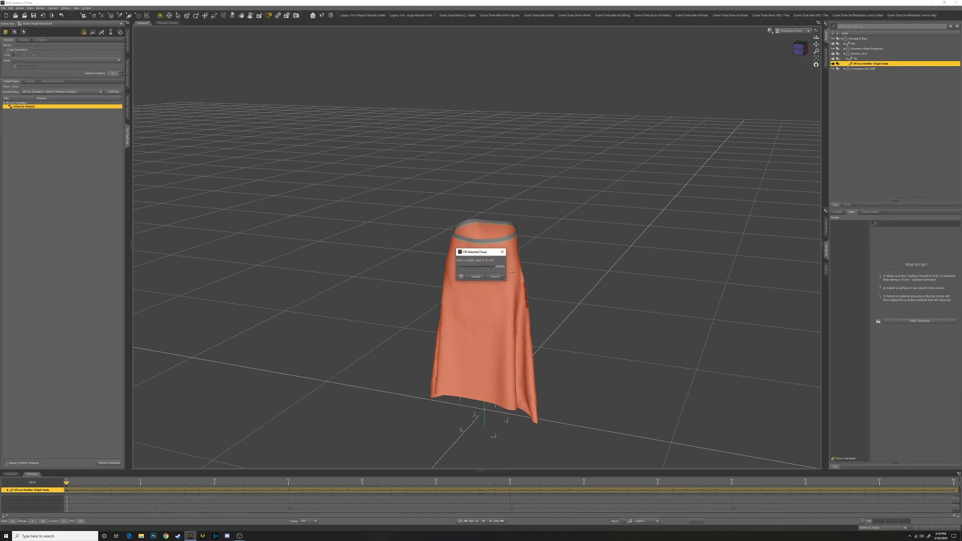
left_click(476, 277)
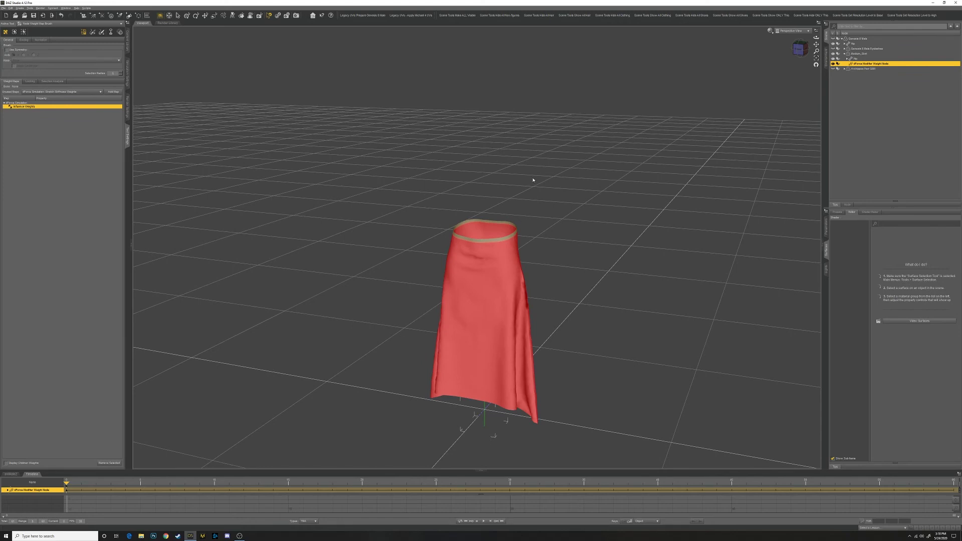
Switch to the Node Selection tool, show the Genesis 8 Male figure and its hair, and display the scene as Texture Shaded
left_click(63, 24)
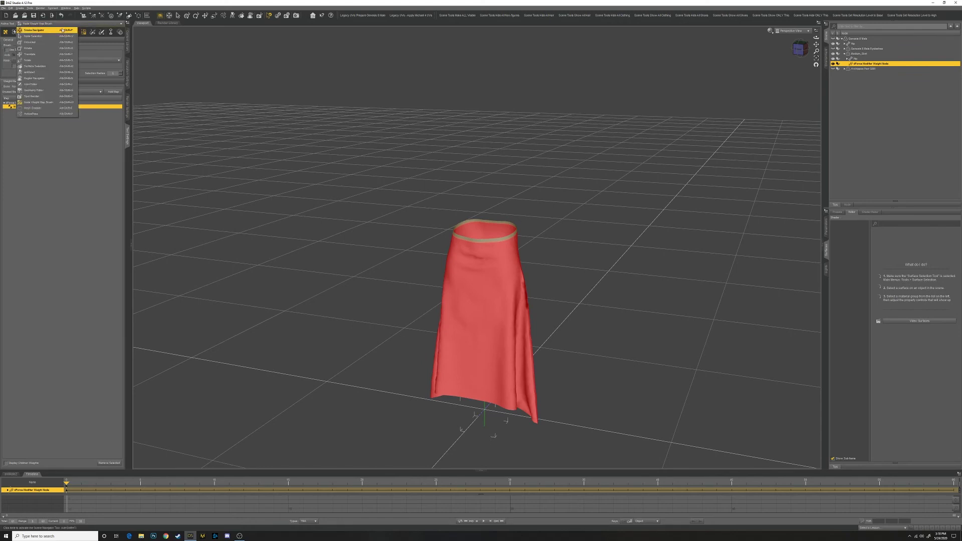
left_click(35, 36)
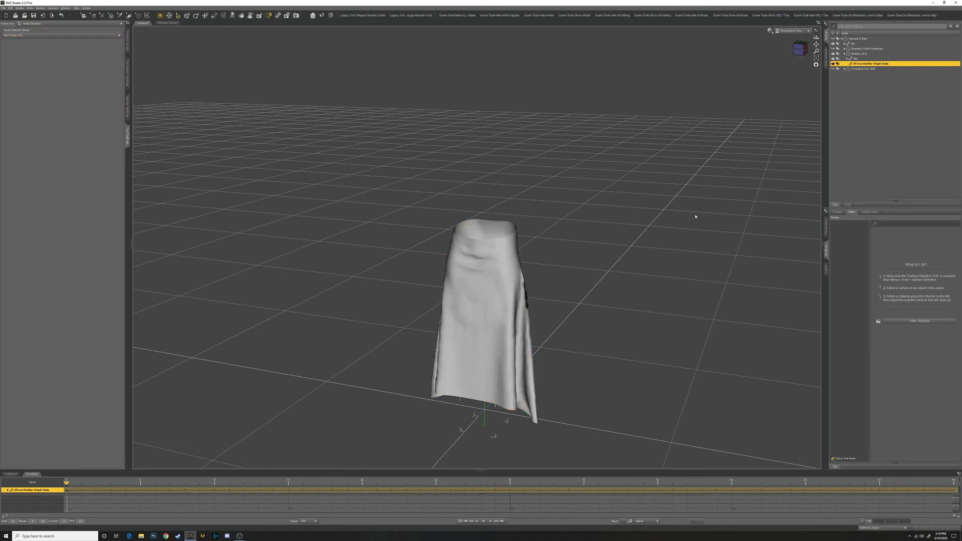
left_click(834, 39)
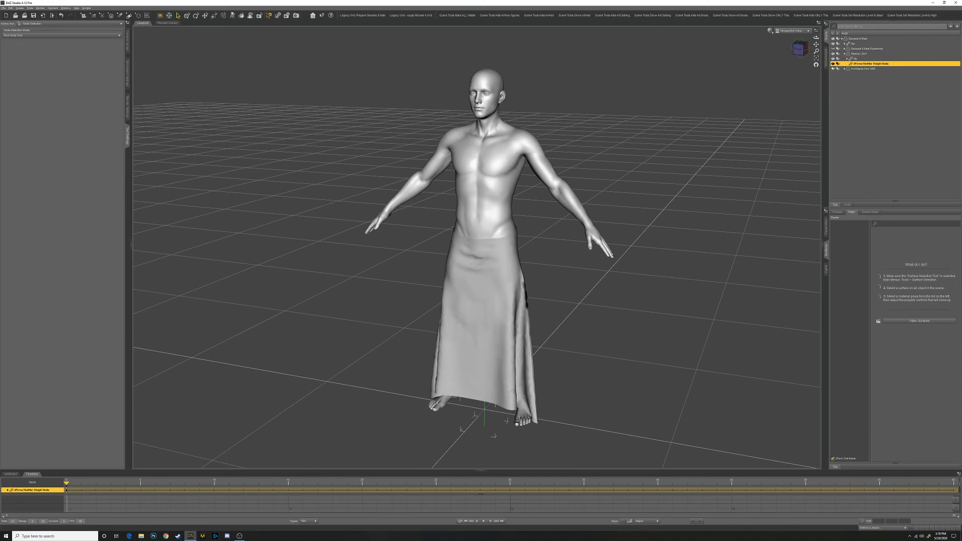
left_click(833, 69)
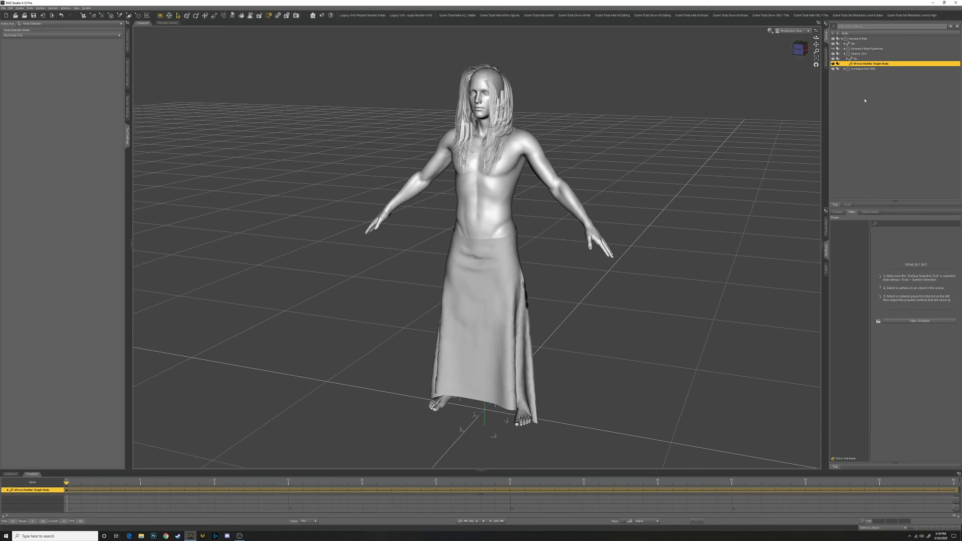
left_click(778, 31)
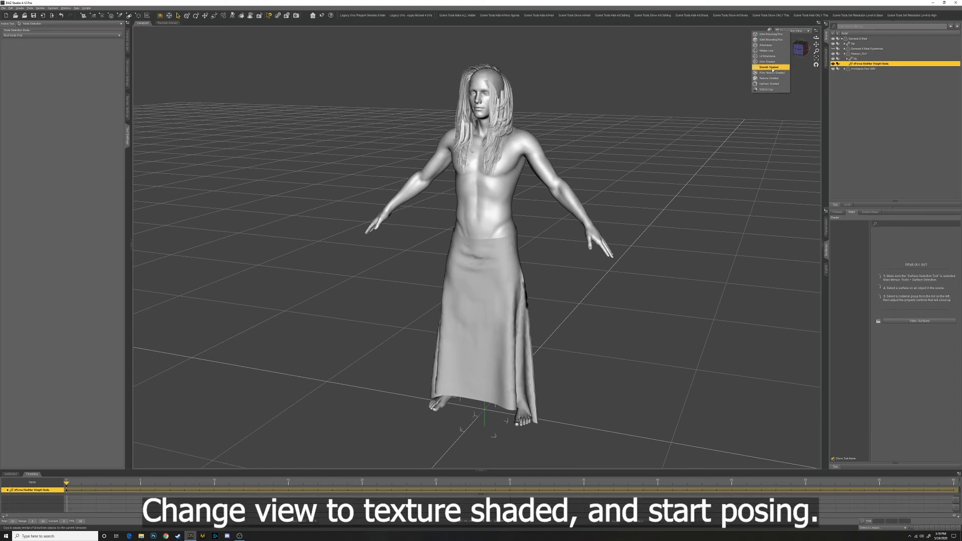
left_click(770, 78)
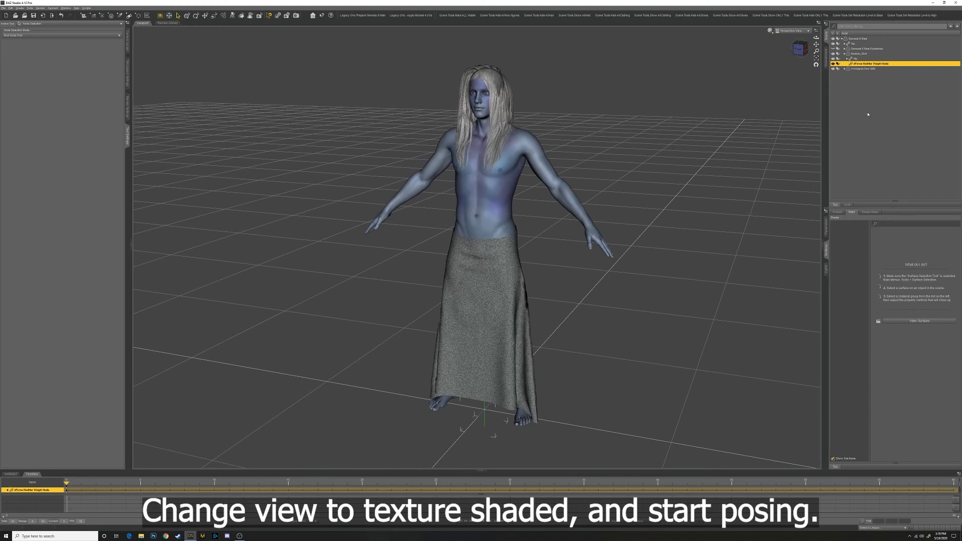
Move the timeline to frame 40 and open the Bold Genesis 8 Male pose folder in the content library
left_click(128, 40)
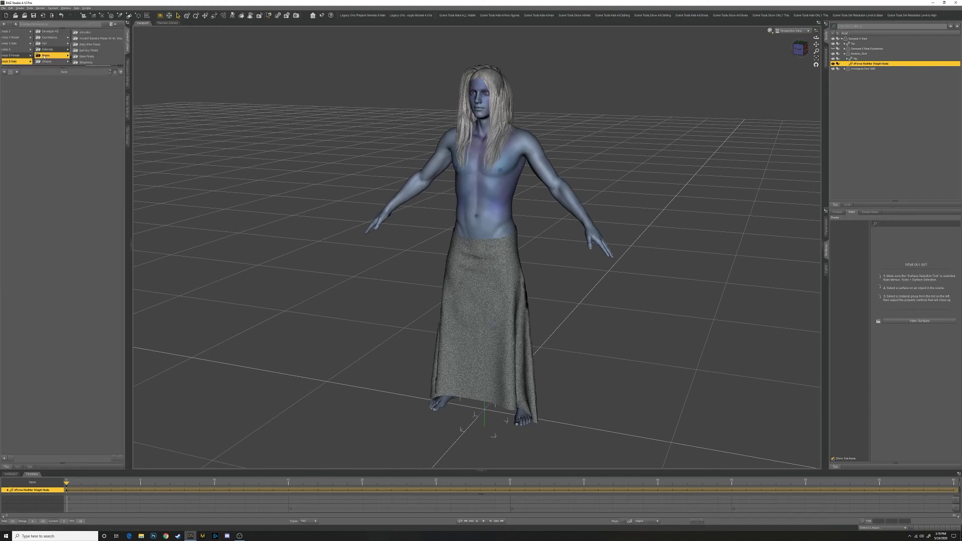
left_click(658, 483)
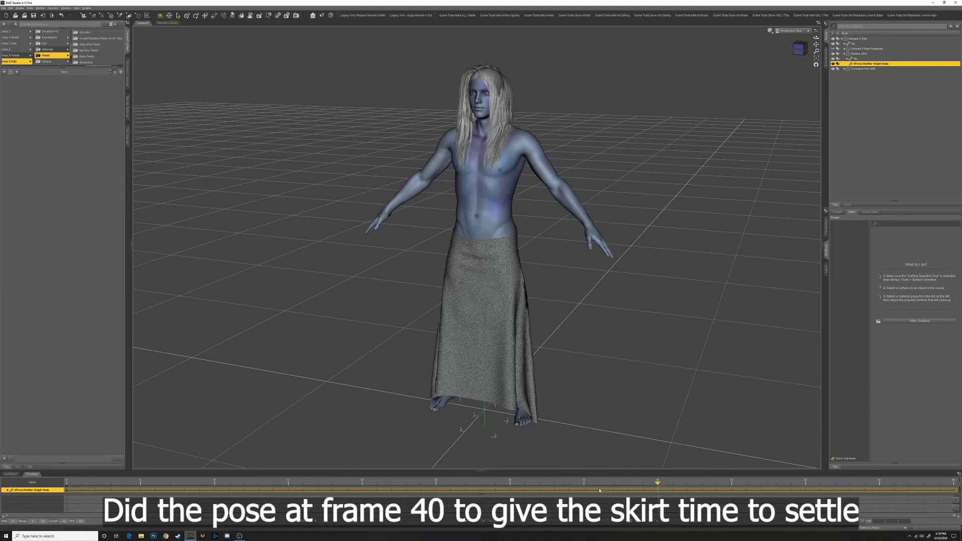
left_click(89, 50)
left_click(82, 45)
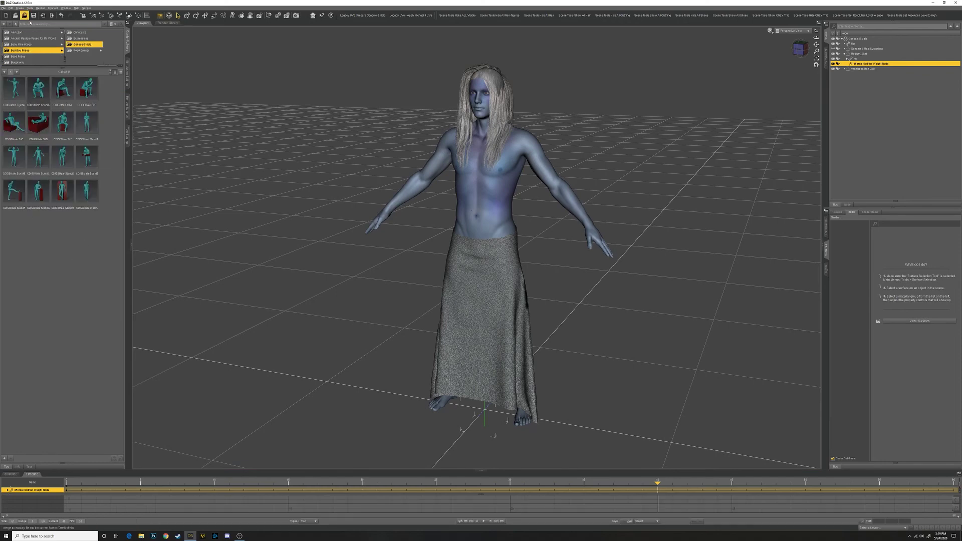
left_click(18, 57)
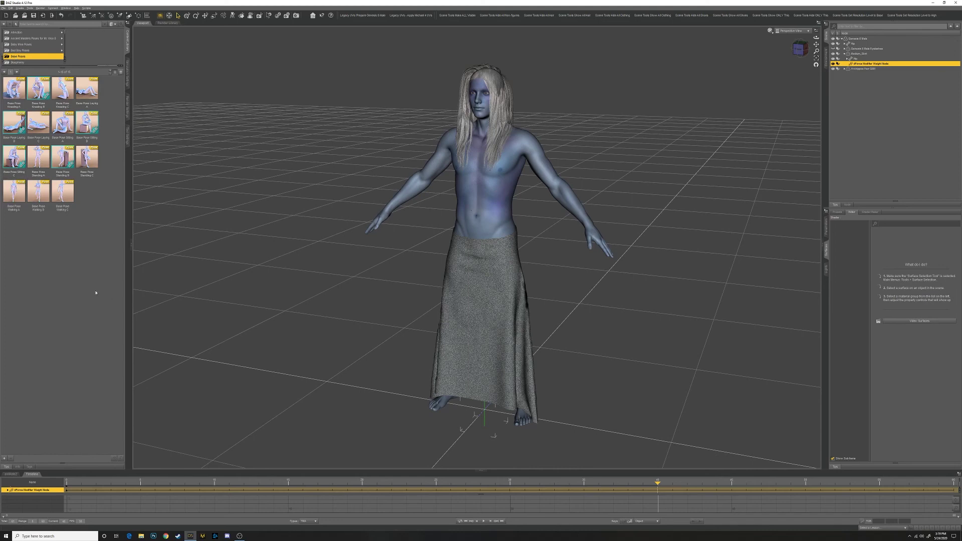
left_click(22, 63)
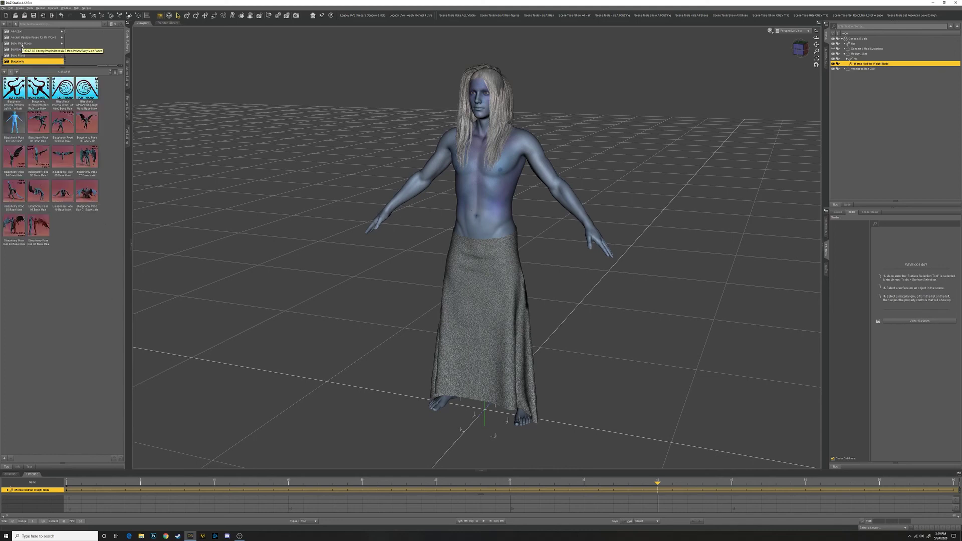
scroll(22, 46, "down", 1)
left_click(25, 50)
left_click(88, 46)
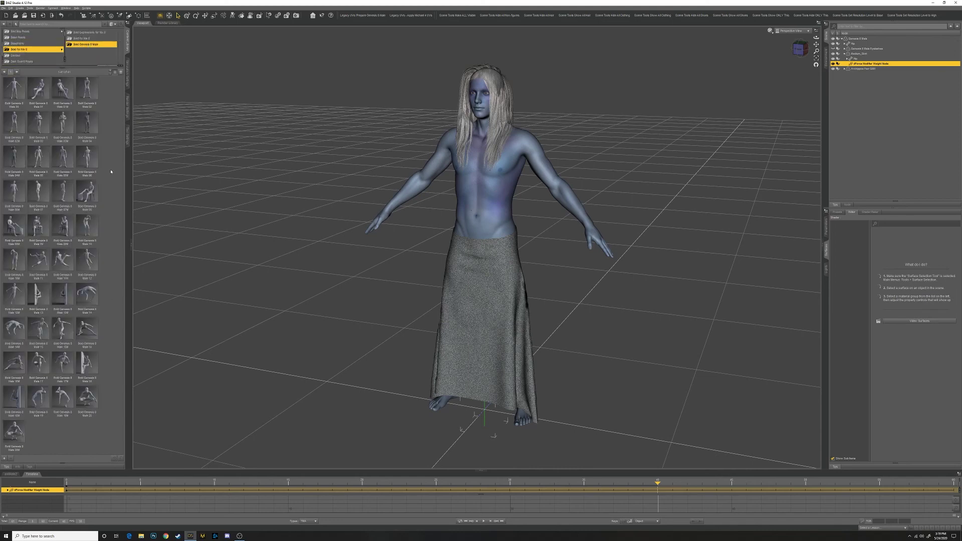
Apply the Bold Genesis 8 Male 12M pose to the Genesis 8 Male figure and inspect the skirt from the side
left_click(14, 296)
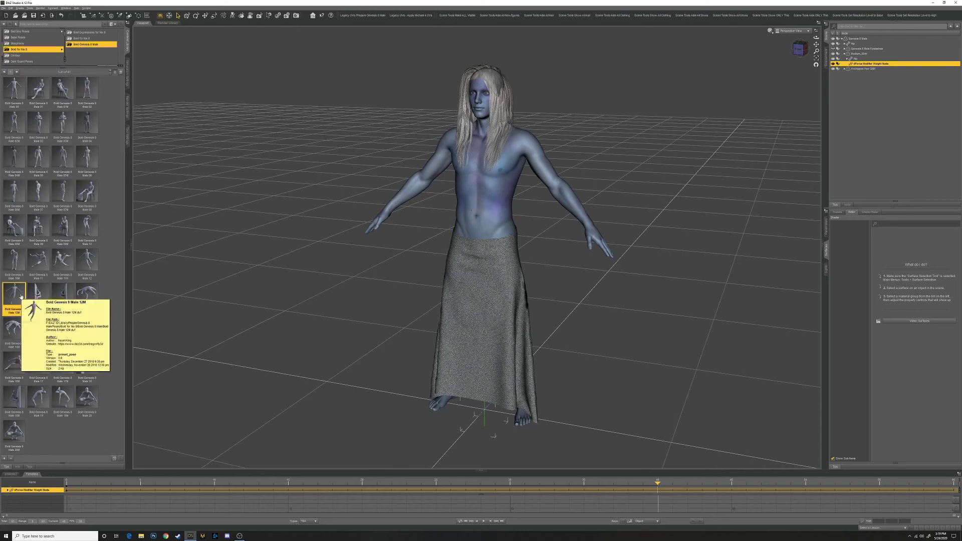
left_click(860, 39)
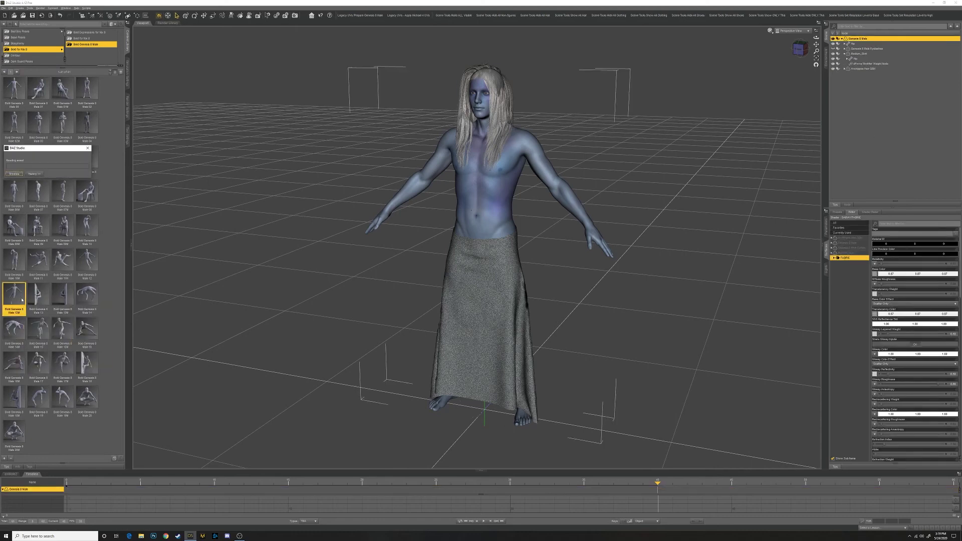
double_click(20, 299)
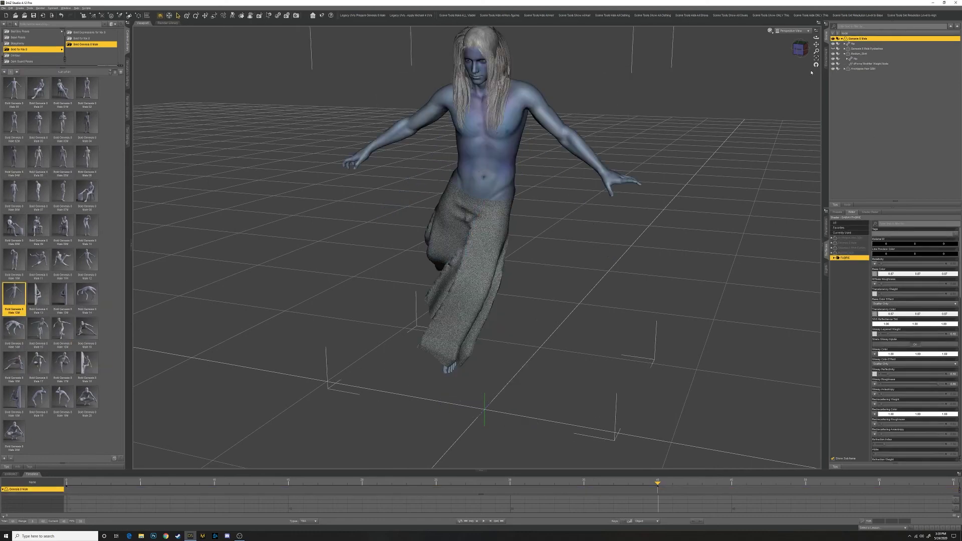
left_click_drag(816, 37, 905, 37)
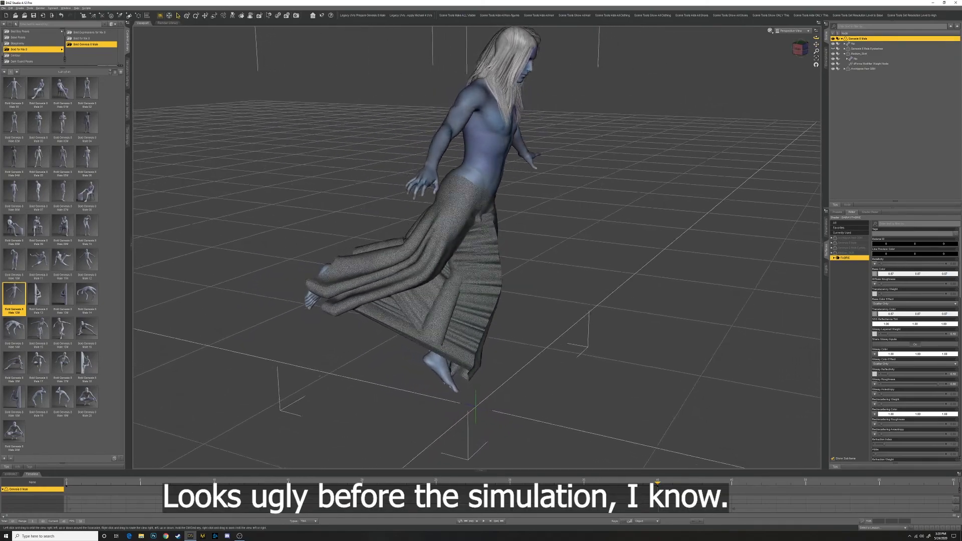
left_click_drag(727, 68, 697, 69)
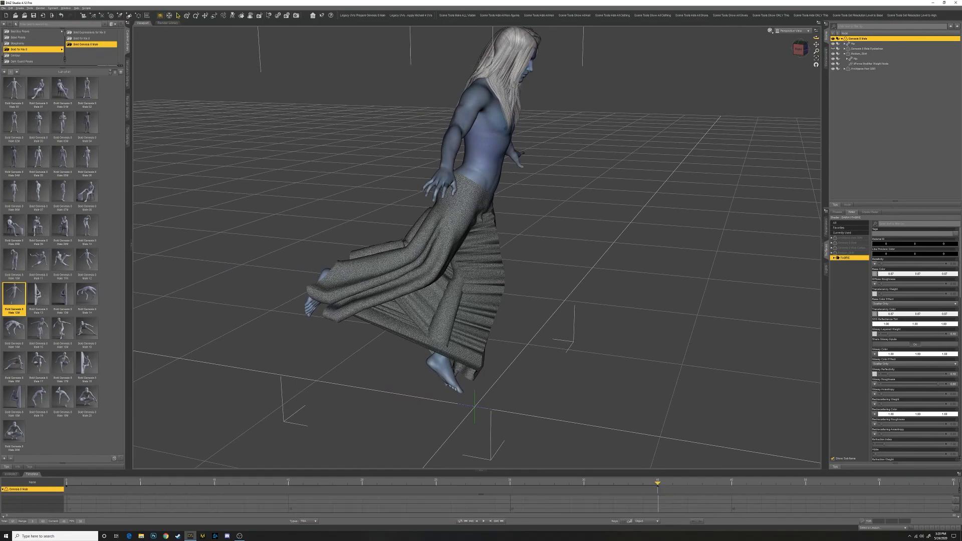
Frame the posed figure from the front, deselect it, return the timeline to frame 0 and run the dForce simulation
left_click_drag(817, 37, 749, 20)
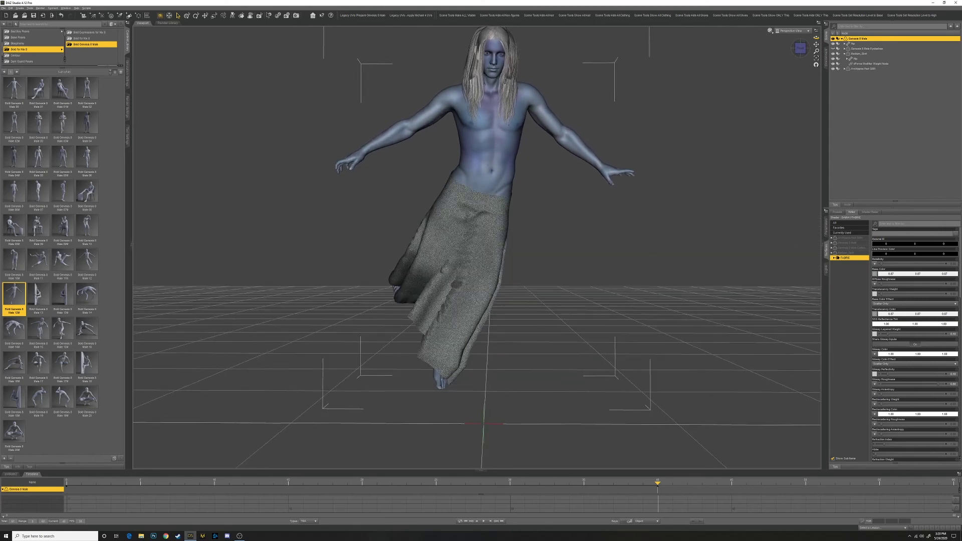
left_click_drag(816, 38, 812, 70)
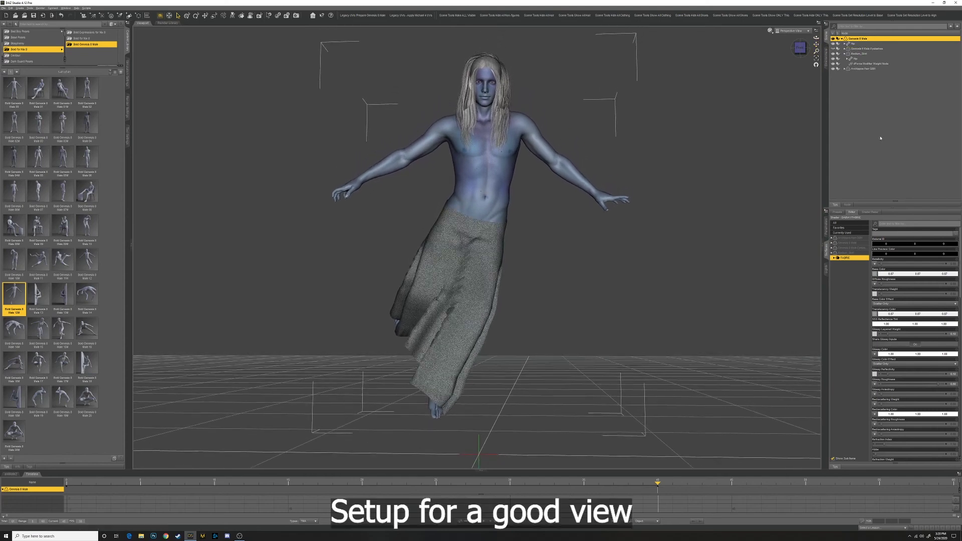
left_click(853, 119)
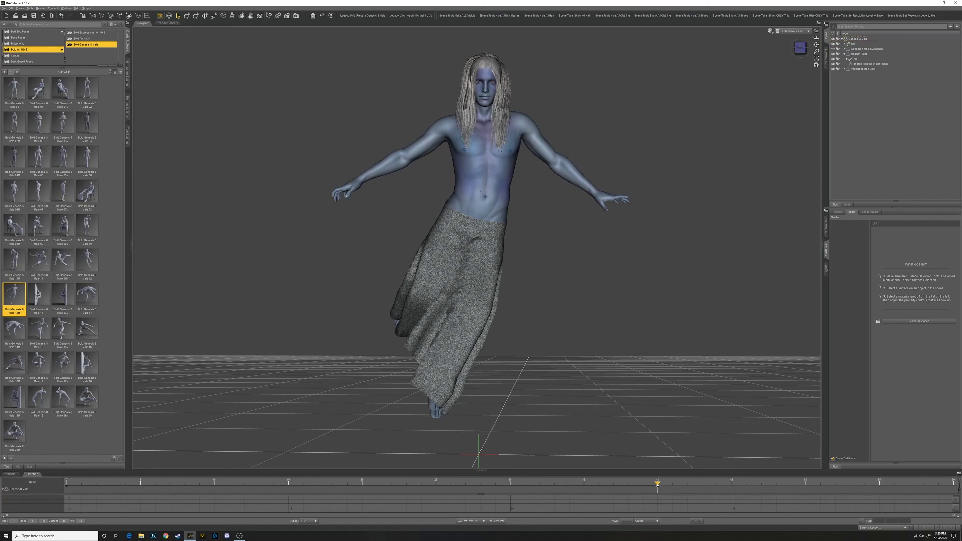
left_click_drag(658, 483, 55, 474)
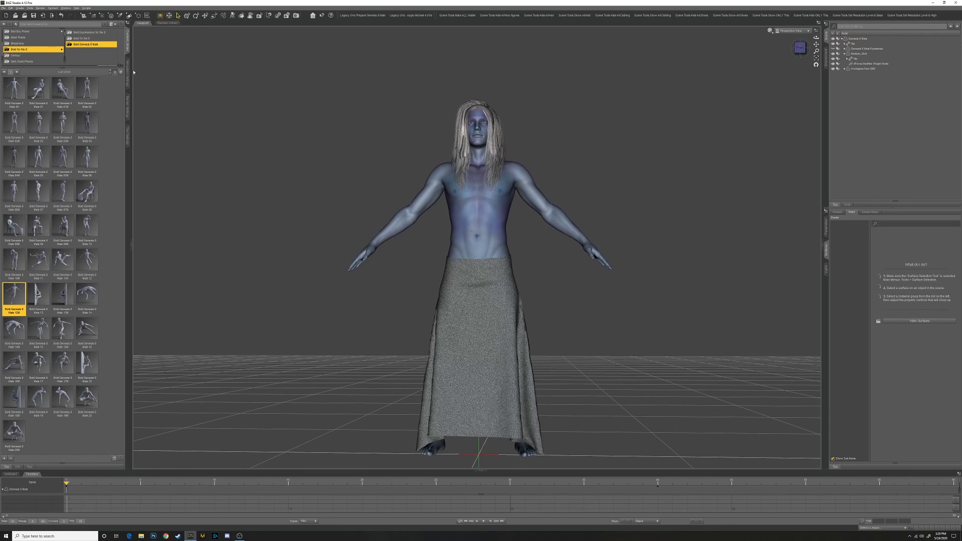
left_click(128, 82)
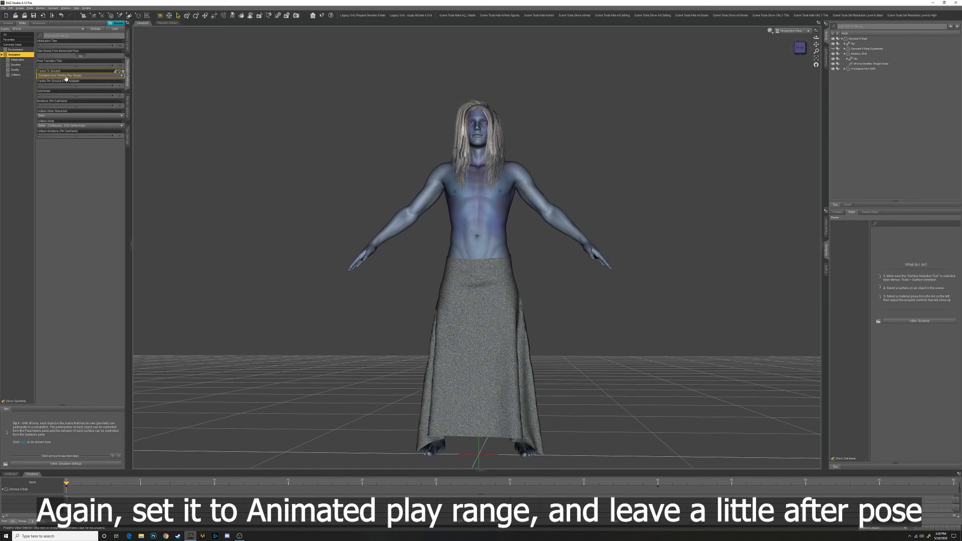
left_click(114, 23)
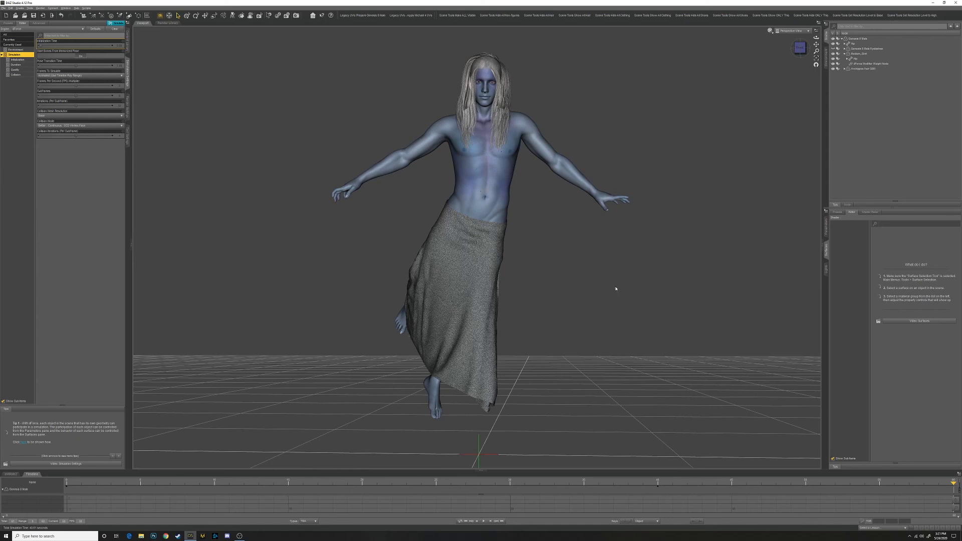
Create a new camera that copies the active Perspective View, then deselect it
left_click(20, 8)
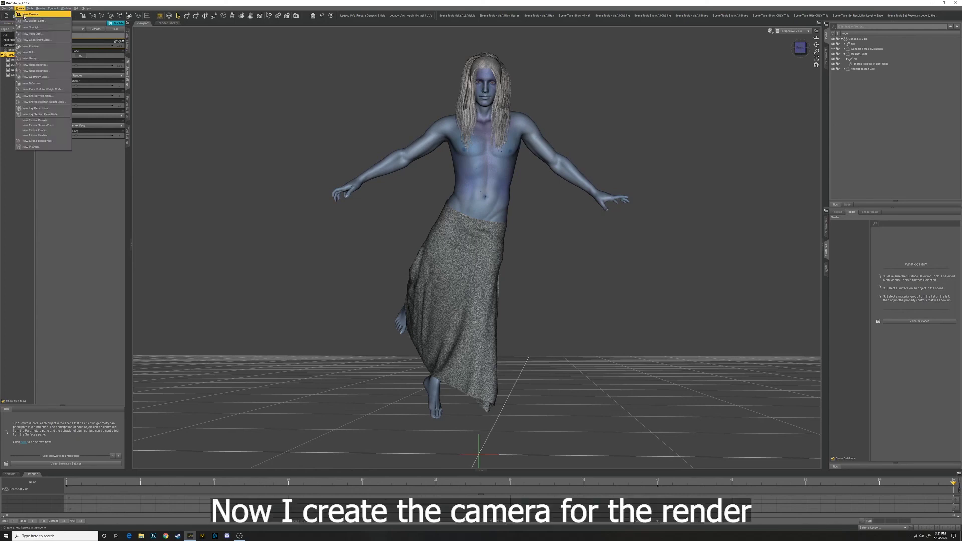
left_click(25, 14)
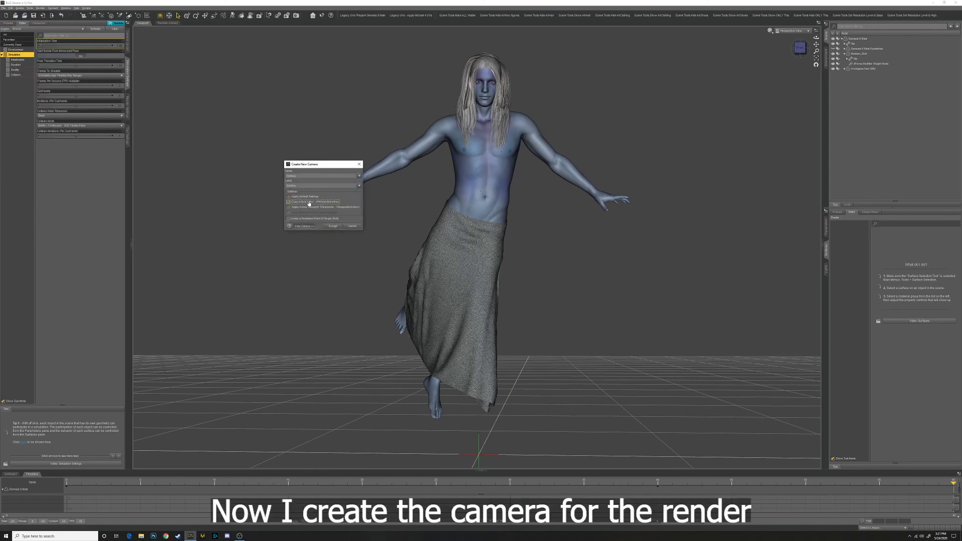
left_click(333, 226)
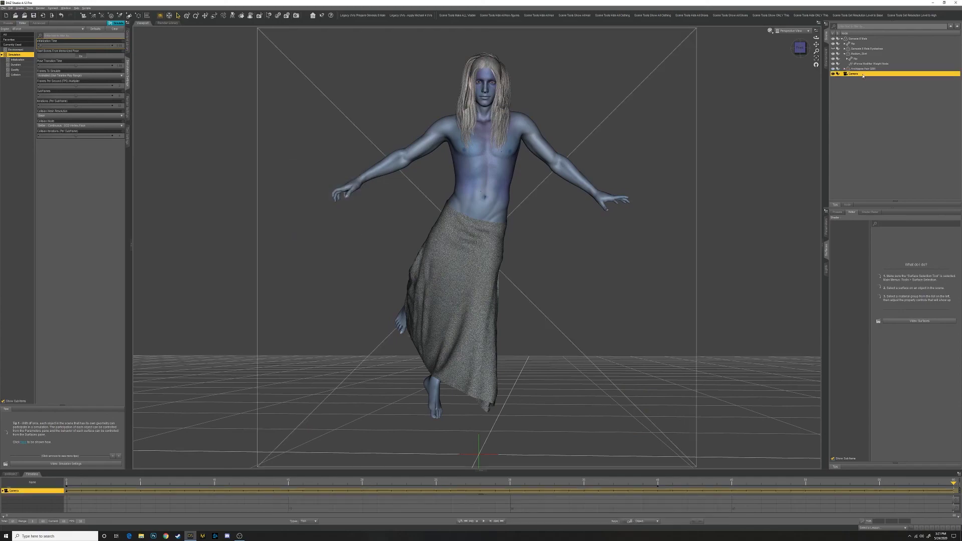
left_click(874, 105)
Play back the simulated animation from the side to examine how the skirt drapes and moves
left_click_drag(816, 38, 884, 77)
left_click_drag(761, 39, 755, 36)
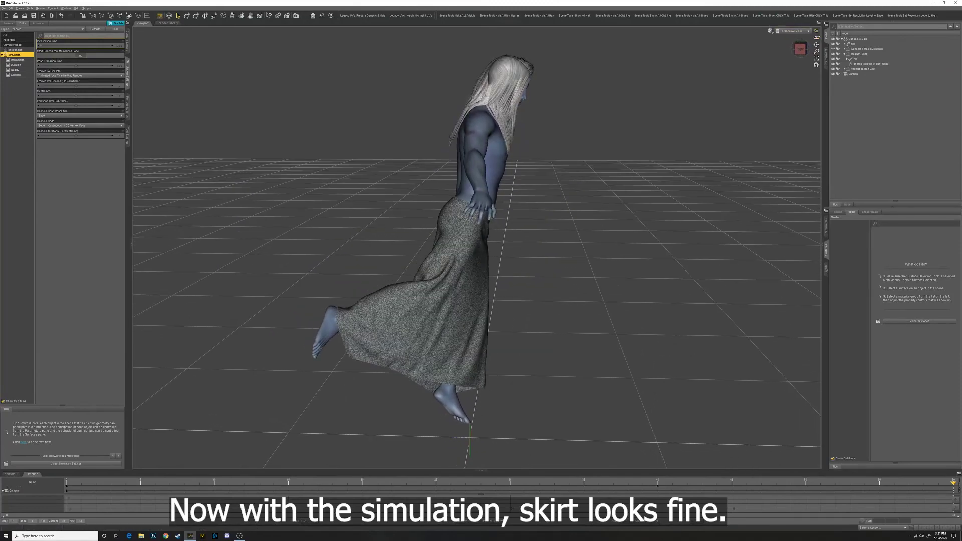
mouse_move(816, 37)
left_mouse_down()
mouse_move(867, 40)
mouse_move(960, 5)
mouse_move(825, 35)
mouse_move(833, 31)
left_mouse_up()
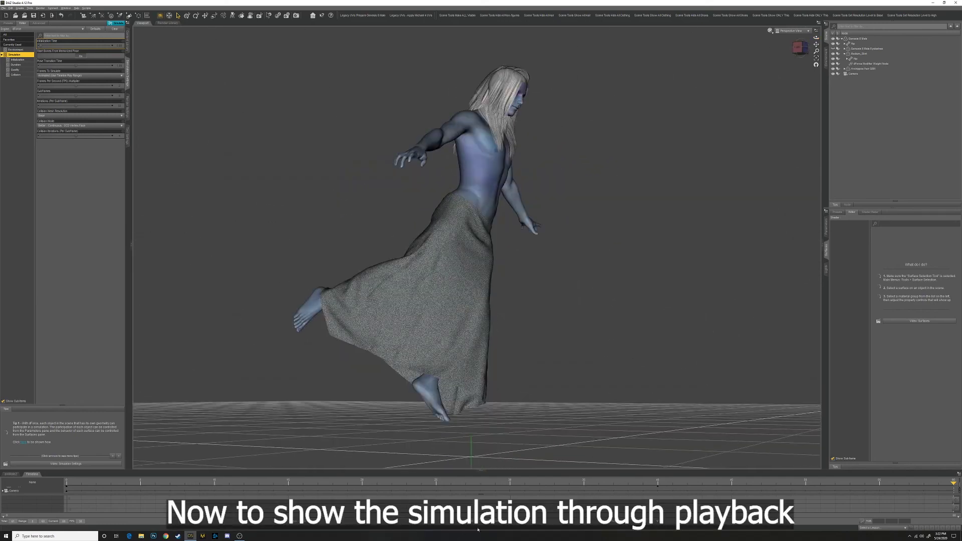
left_click(484, 522)
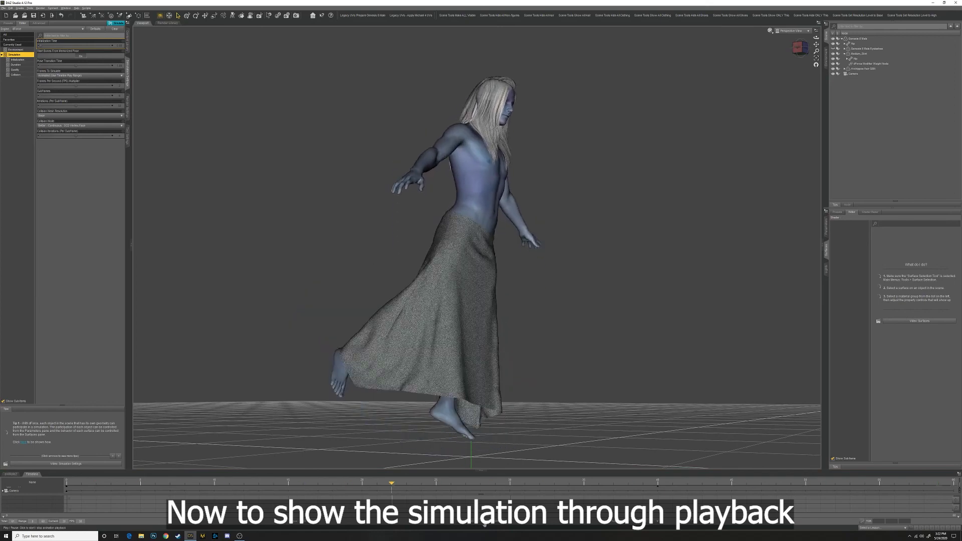
left_click(485, 524)
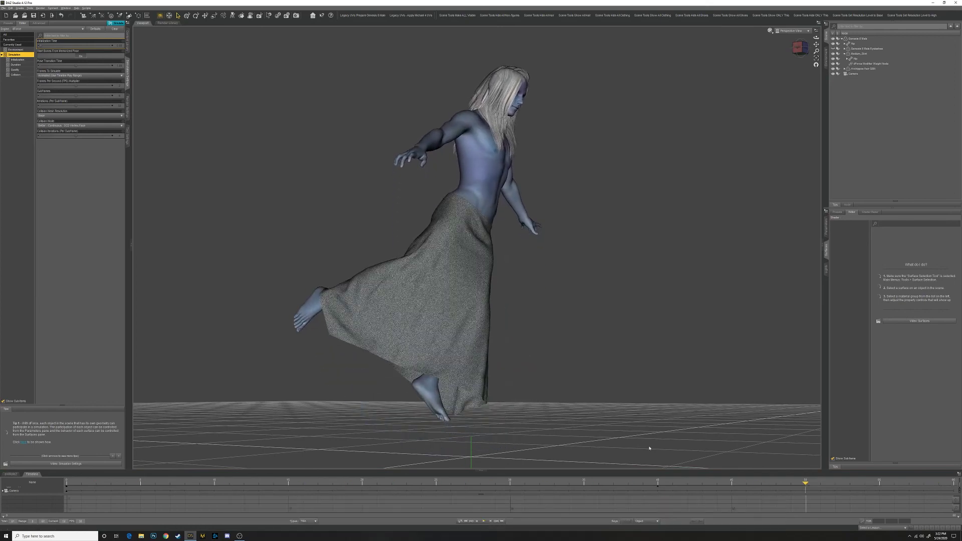
Compare the skirt at the later frames, settle the timeline on frame 50 and switch the viewport to the new camera
left_click(658, 484)
left_click_drag(658, 484, 794, 482)
left_click(903, 488)
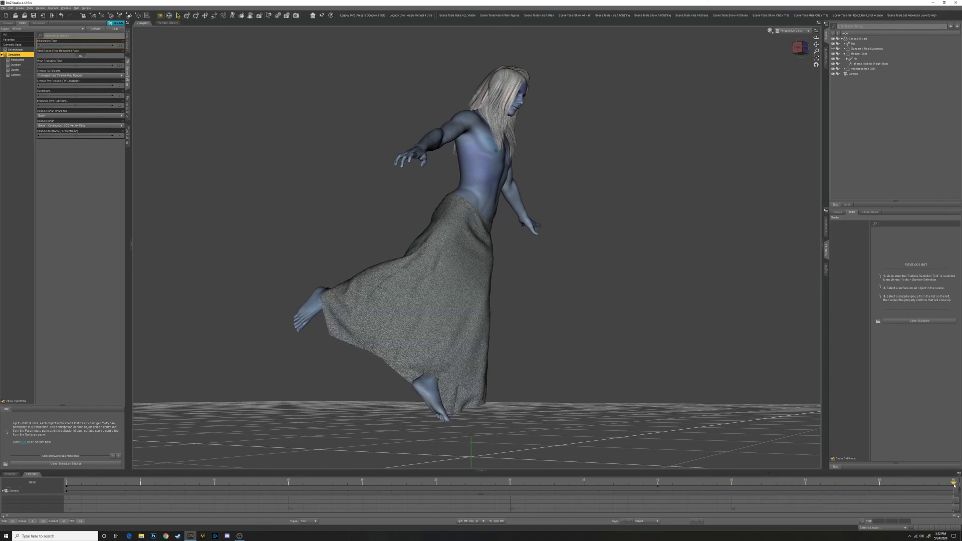
left_click(820, 493)
left_click(803, 484)
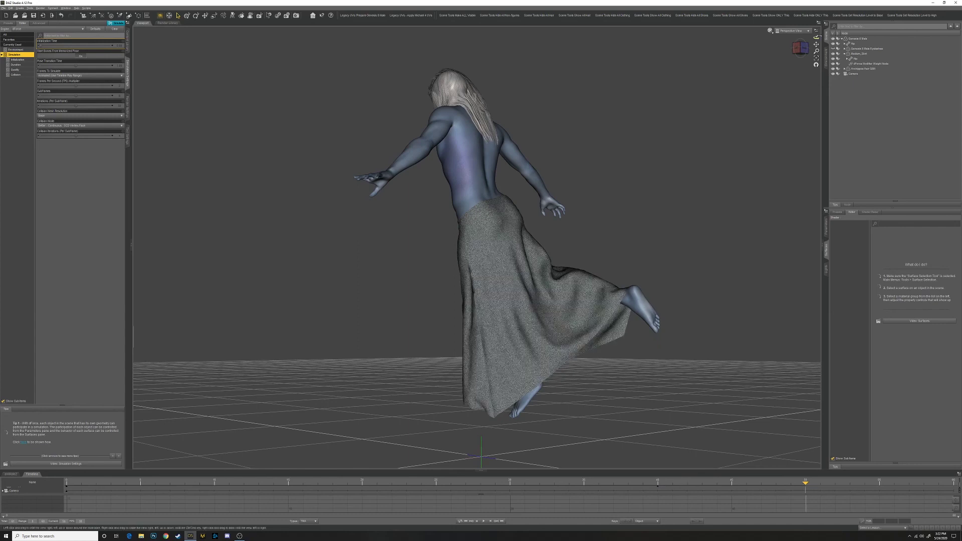
left_click(804, 31)
left_click(798, 74)
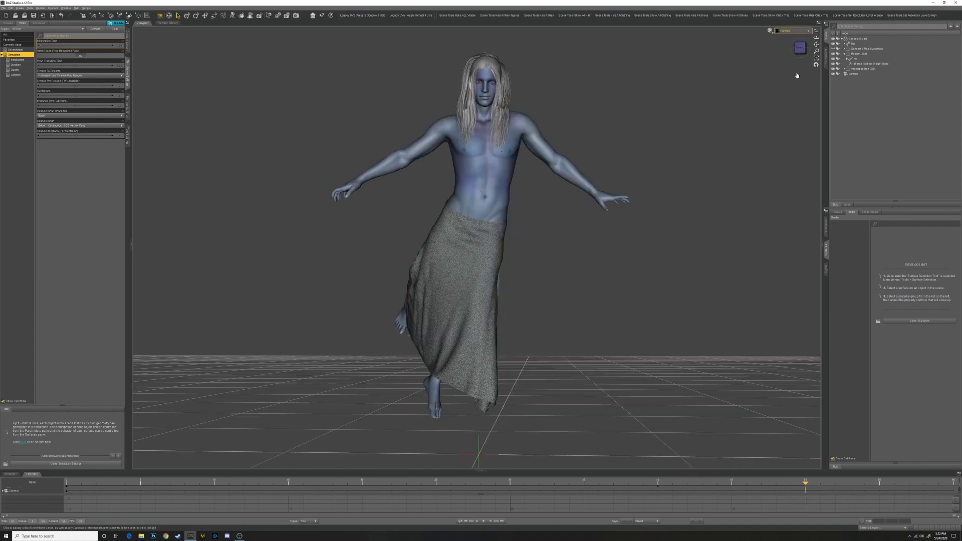